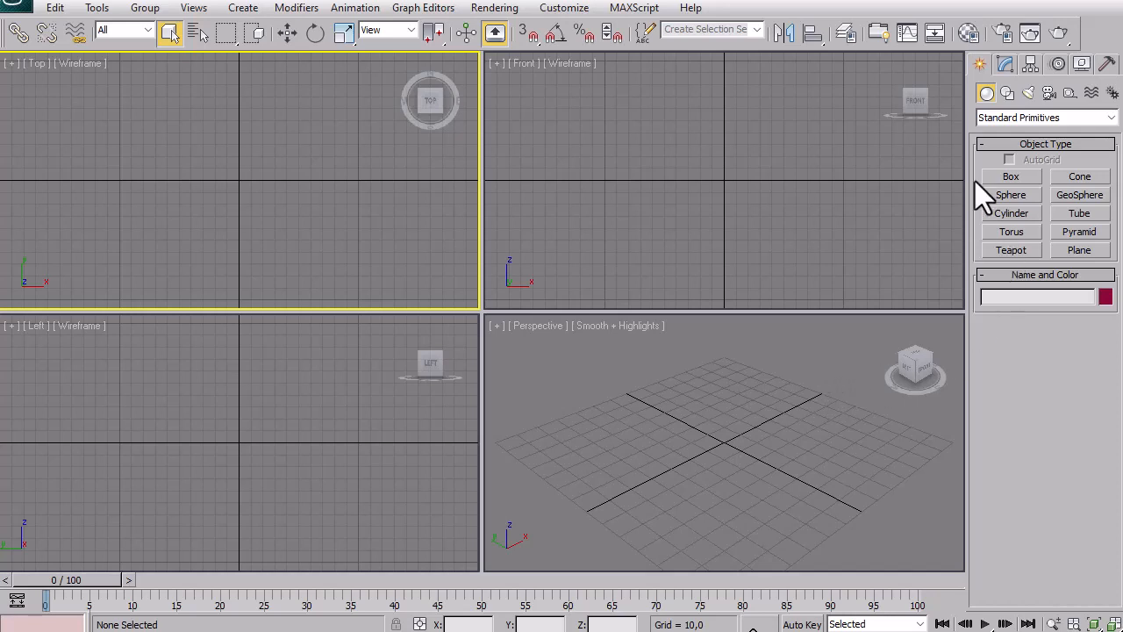
Create a 200 by 200 plane centred at the origin with one length segment and one width segment.
{"action": "left_click", "coordinate": [1081, 253]}
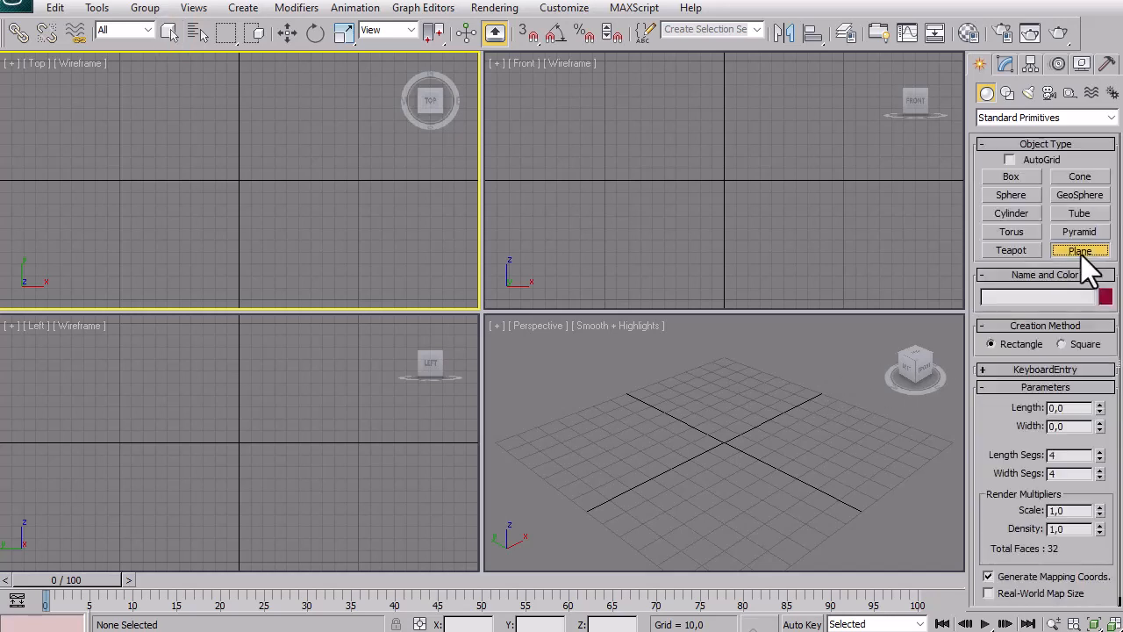
{"action": "left_click", "coordinate": [1031, 368]}
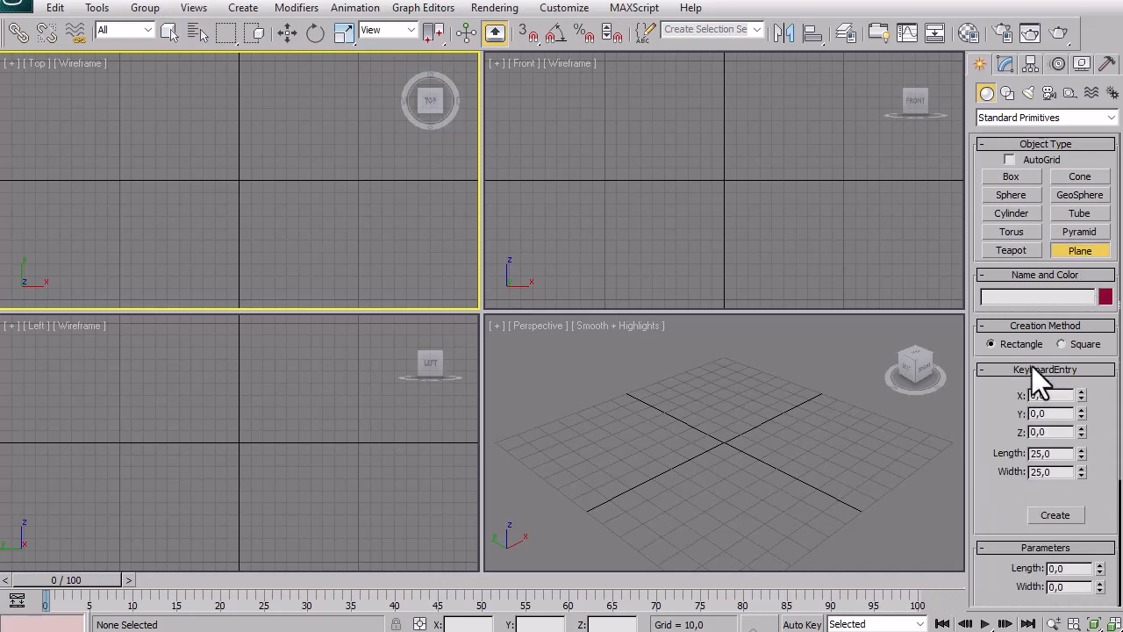
{"action": "double_click", "coordinate": [1046, 453]}
{"action": "left_click_drag", "start_coordinate": [989, 518], "coordinate": [995, 359]}
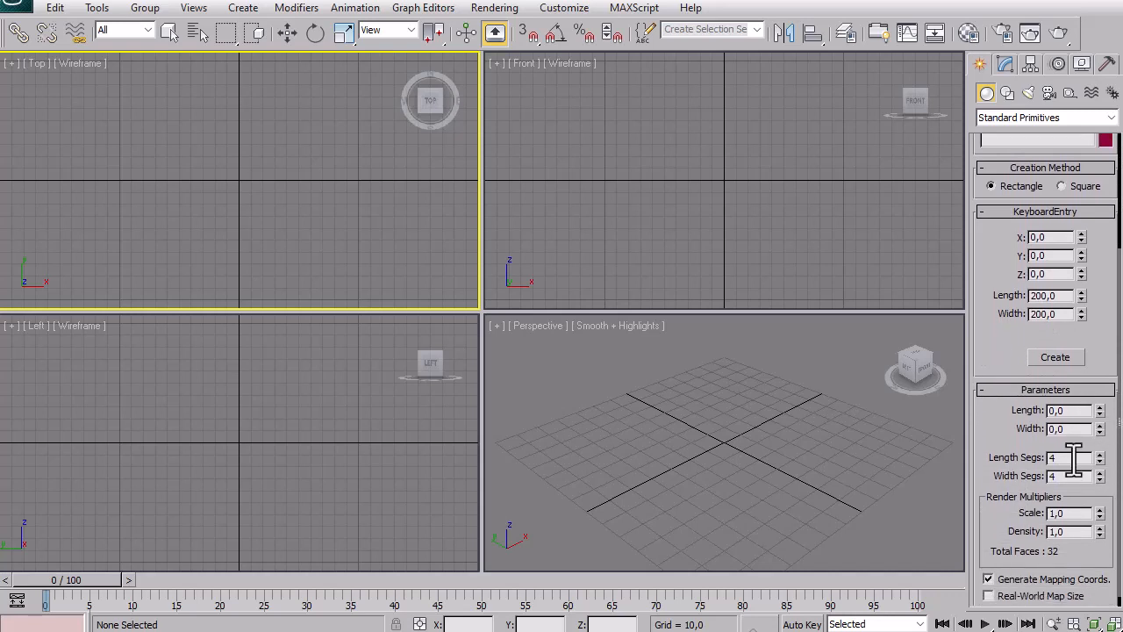
{"action": "double_click", "coordinate": [1074, 458]}
{"action": "type", "text": "1"}
{"action": "left_click_drag", "start_coordinate": [1065, 476], "coordinate": [1028, 479]}
{"action": "type", "text": "1"}
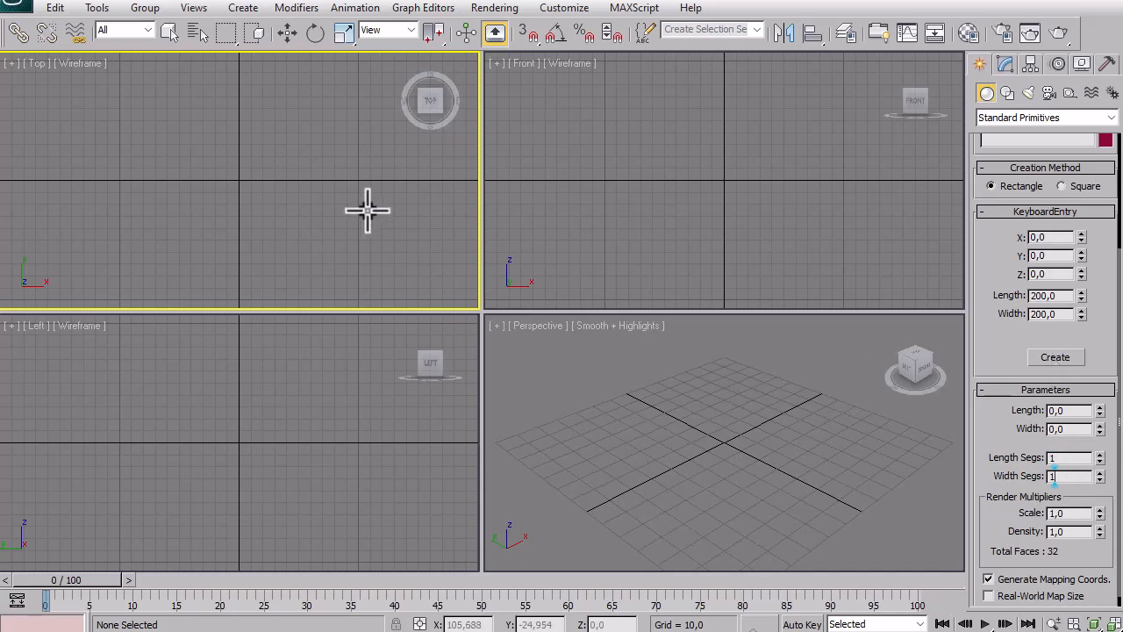
{"action": "left_click", "coordinate": [1048, 358]}
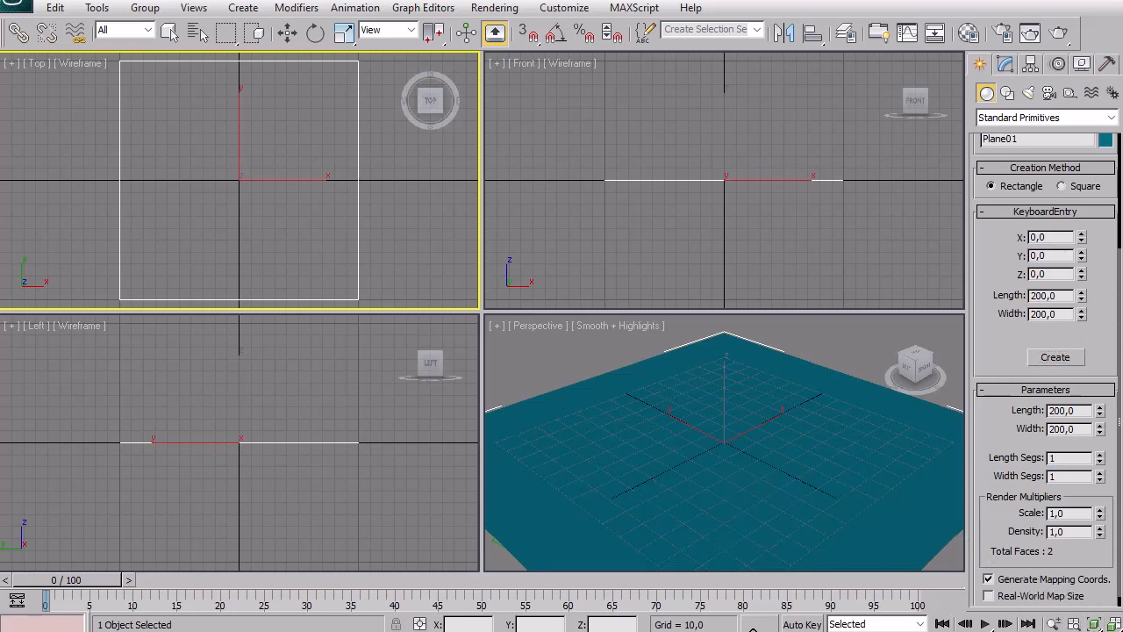
Orbit the perspective view so the plane is seen straight from its front edge.
{"action": "left_click", "coordinate": [1094, 630]}
{"action": "right_click", "coordinate": [825, 404]}
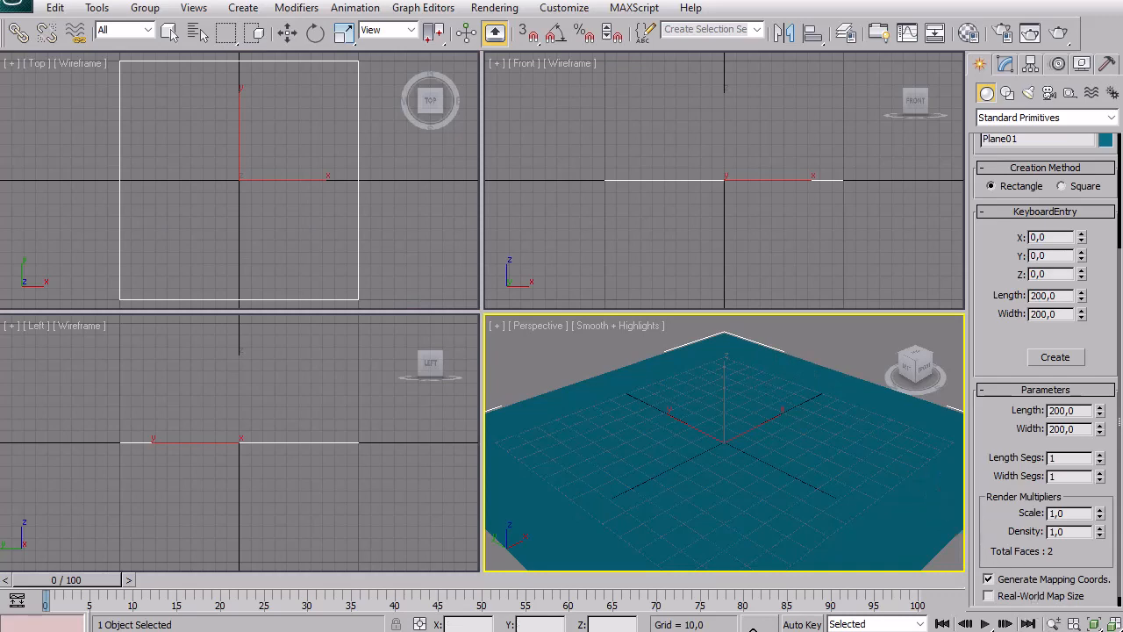
{"action": "left_click", "coordinate": [1093, 624]}
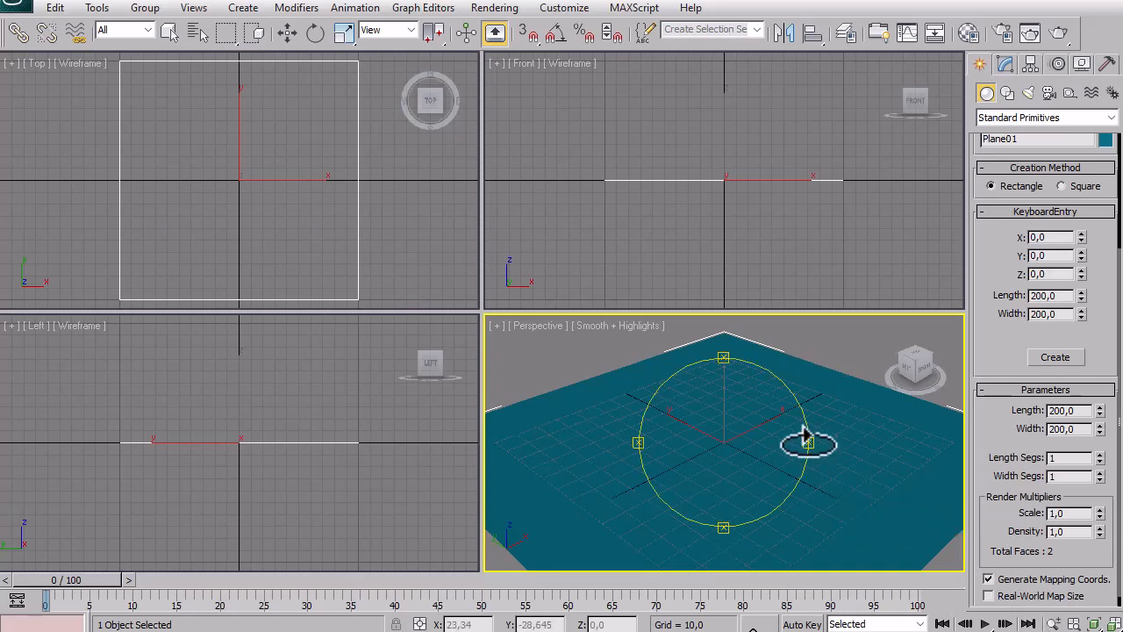
{"action": "left_click_drag", "start_coordinate": [797, 428], "coordinate": [725, 459]}
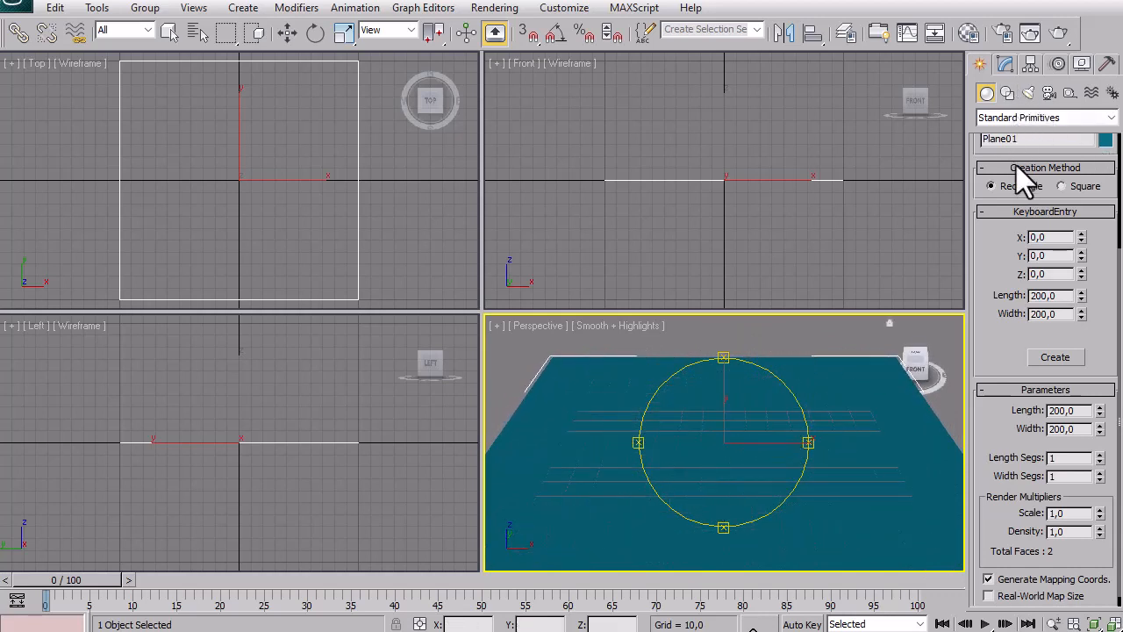
{"action": "scroll", "coordinate": [1002, 207], "scroll_direction": "up", "scroll_amount": 3}
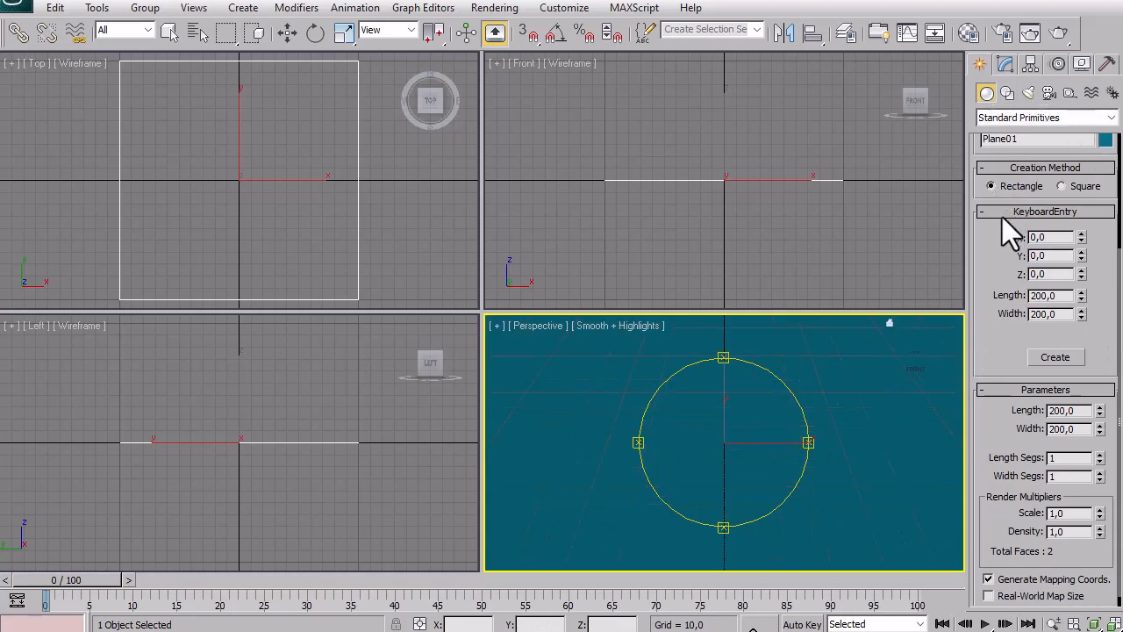
{"action": "left_click_drag", "start_coordinate": [837, 368], "coordinate": [833, 304]}
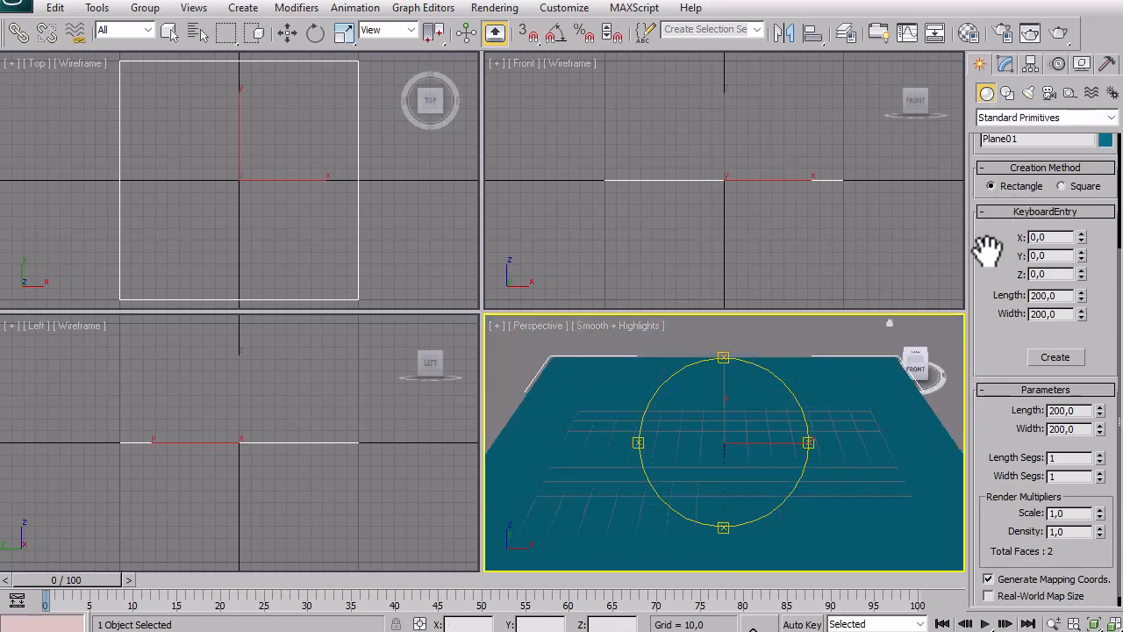
{"action": "scroll", "coordinate": [989, 248], "scroll_direction": "up", "scroll_amount": 3}
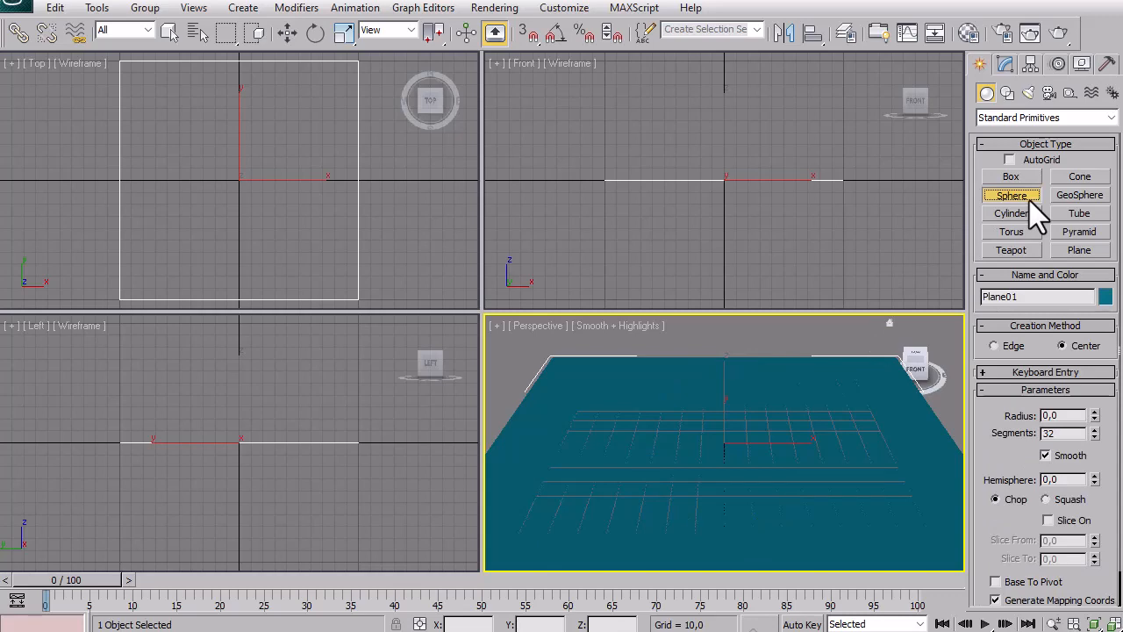
{"action": "left_click", "coordinate": [314, 179]}
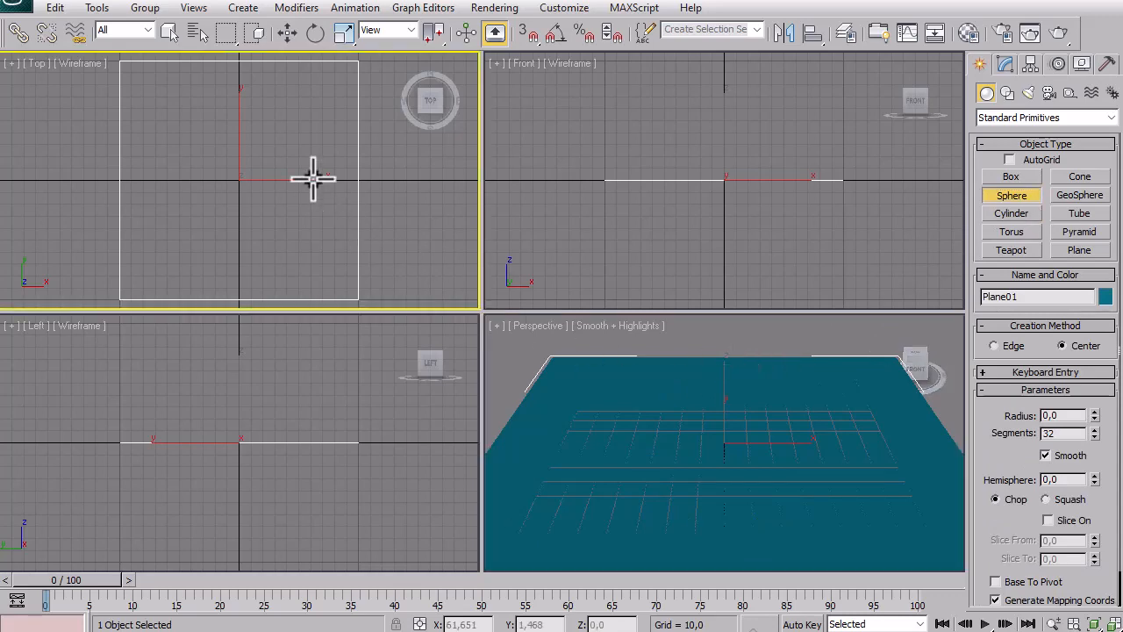
{"action": "left_click_drag", "start_coordinate": [261, 178], "coordinate": [269, 218]}
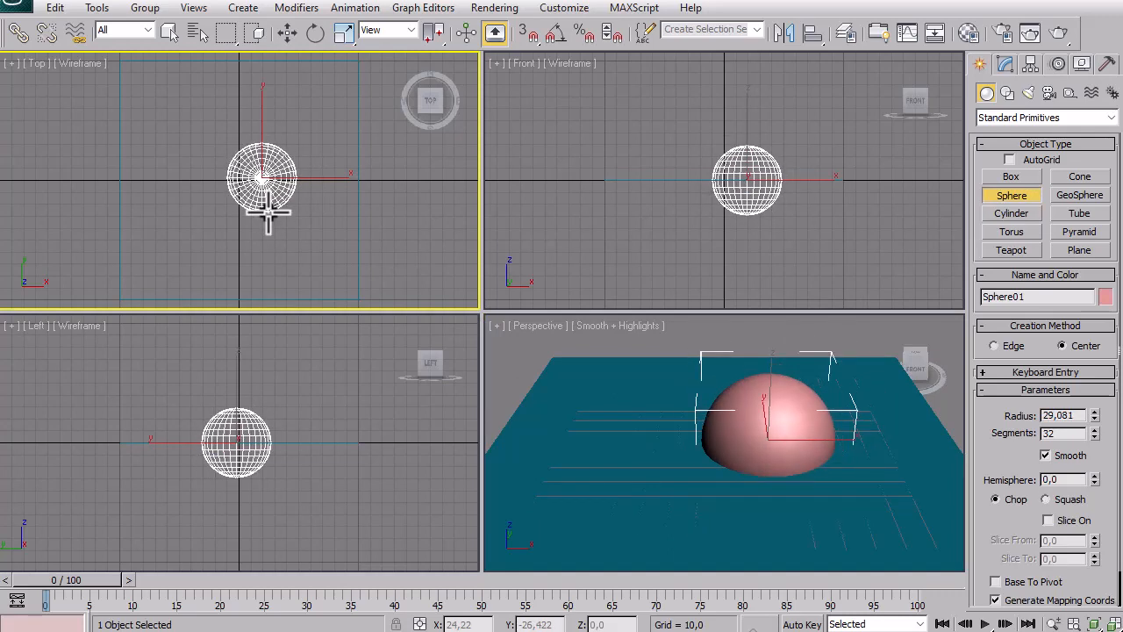
{"action": "right_click", "coordinate": [268, 212]}
Create a sphere with radius 10 at X -100, Y 0, Z 50, above the plane's edge.
{"action": "left_click", "coordinate": [984, 373]}
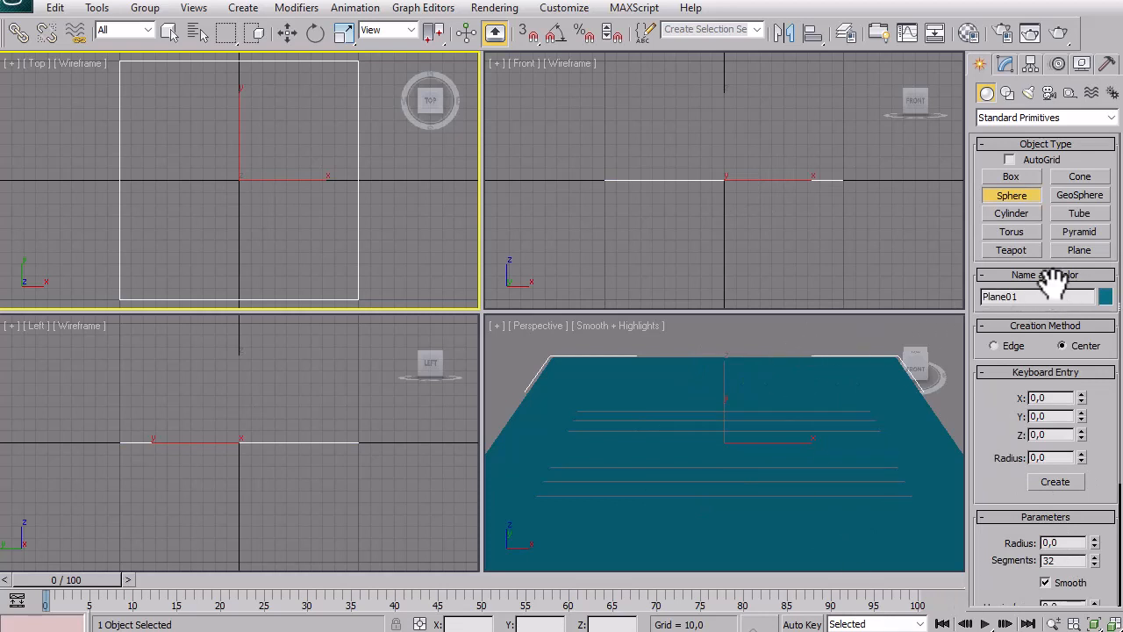
{"action": "left_click", "coordinate": [1041, 457]}
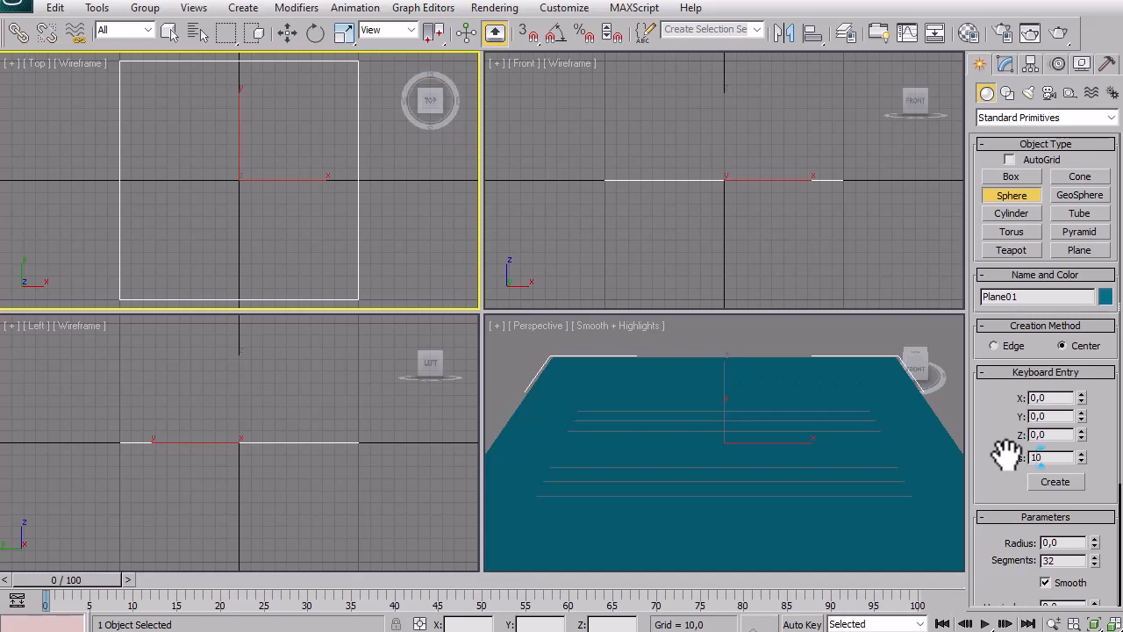
{"action": "type", "text": "10"}
{"action": "key", "text": "Return"}
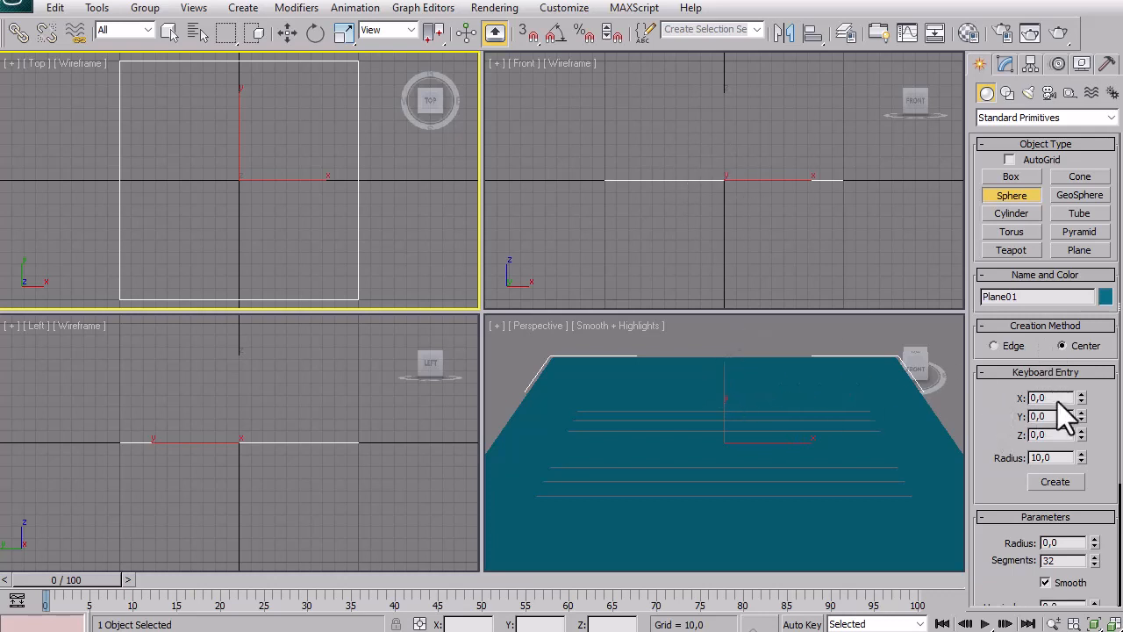
{"action": "double_click", "coordinate": [1028, 399]}
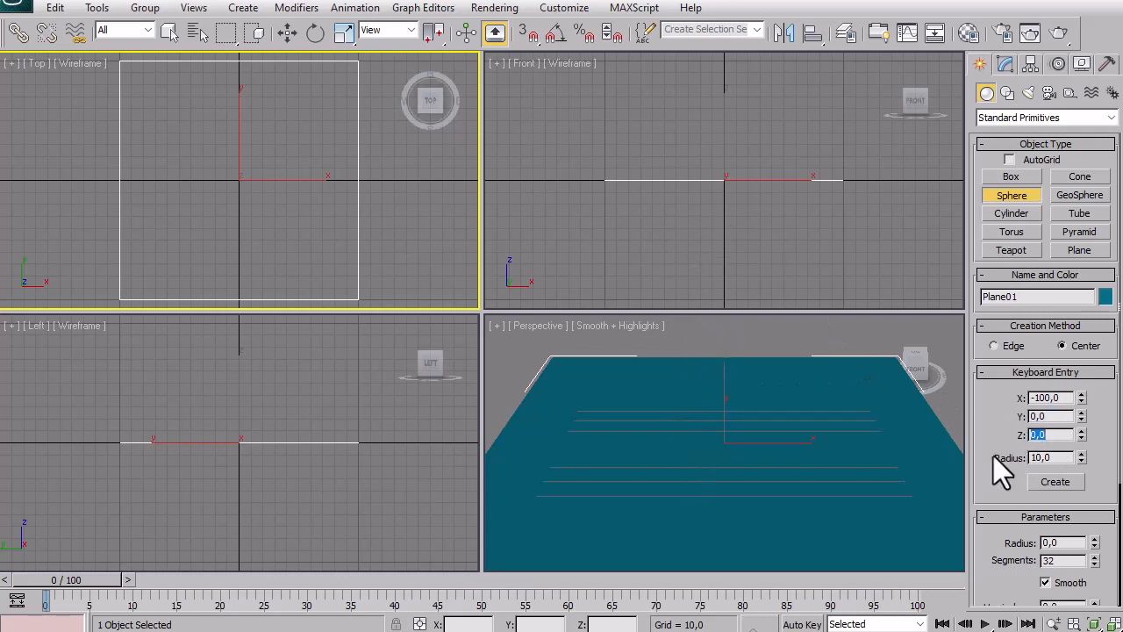
{"action": "type", "text": "50"}
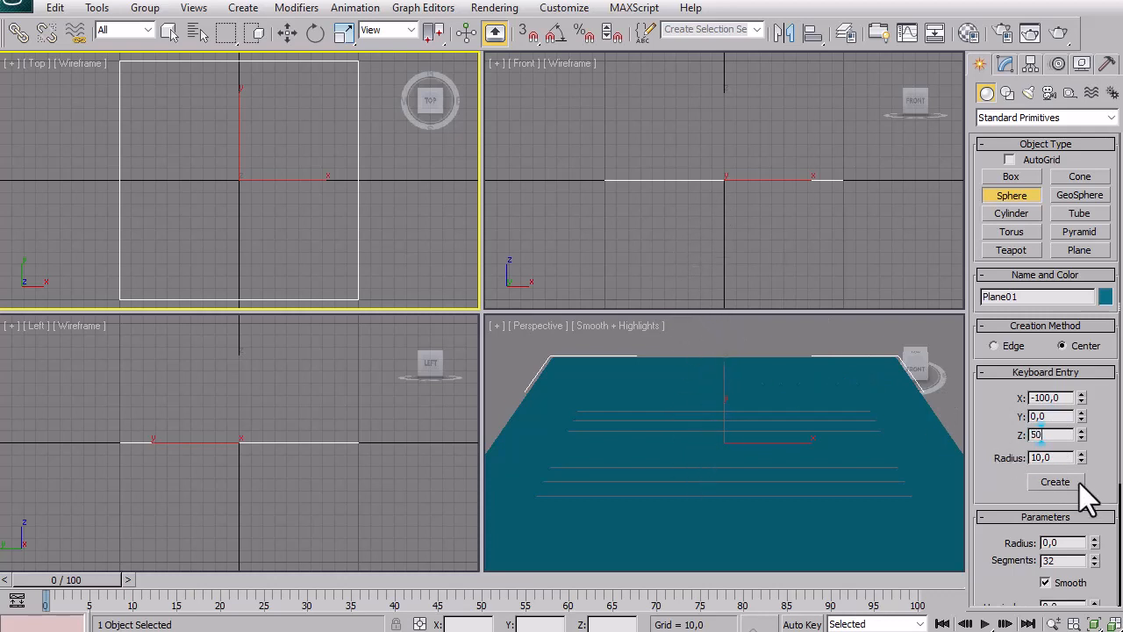
{"action": "left_click", "coordinate": [1068, 480]}
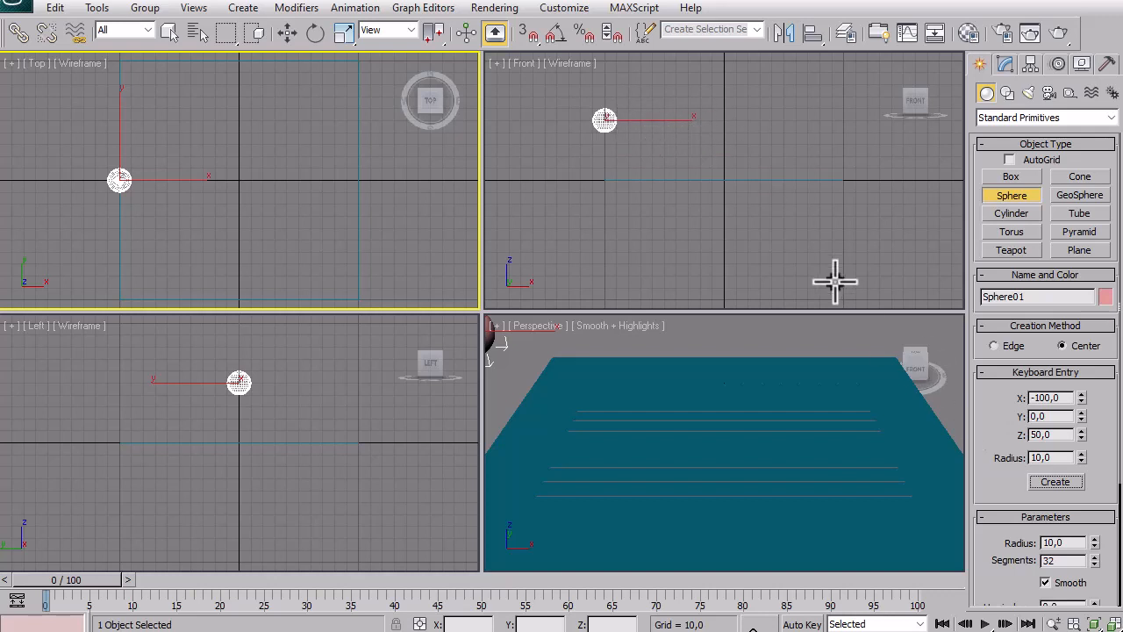
Inspect the sphere's position in the enlarged front view and zoom out the perspective view to include the sphere.
{"action": "left_click", "coordinate": [835, 246]}
{"action": "left_click", "coordinate": [1108, 624]}
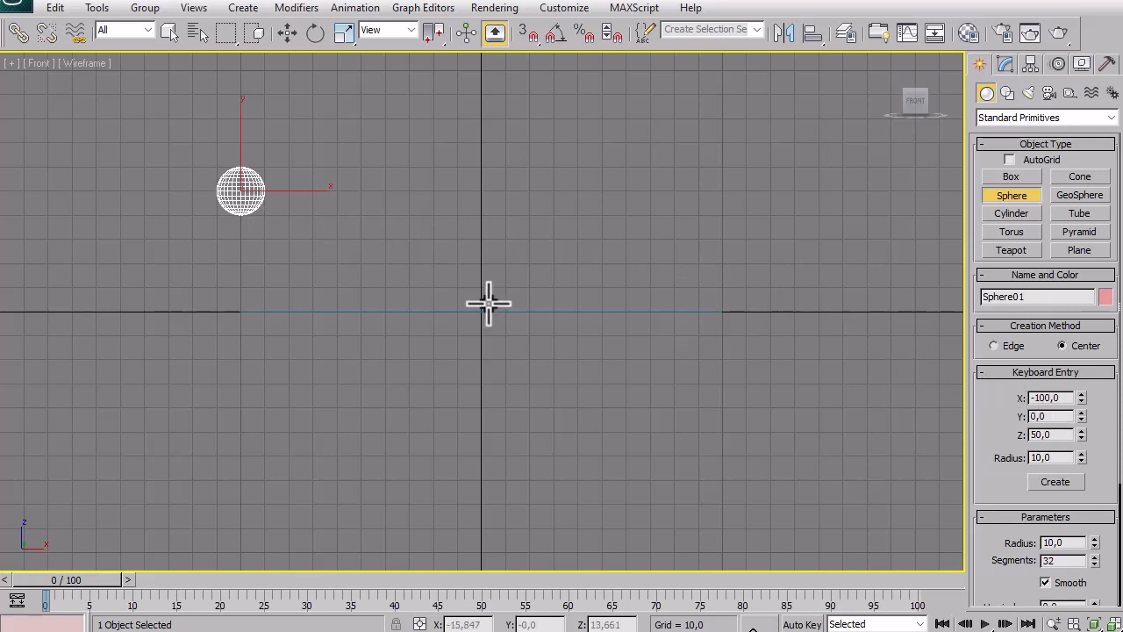
{"action": "left_click", "coordinate": [288, 34]}
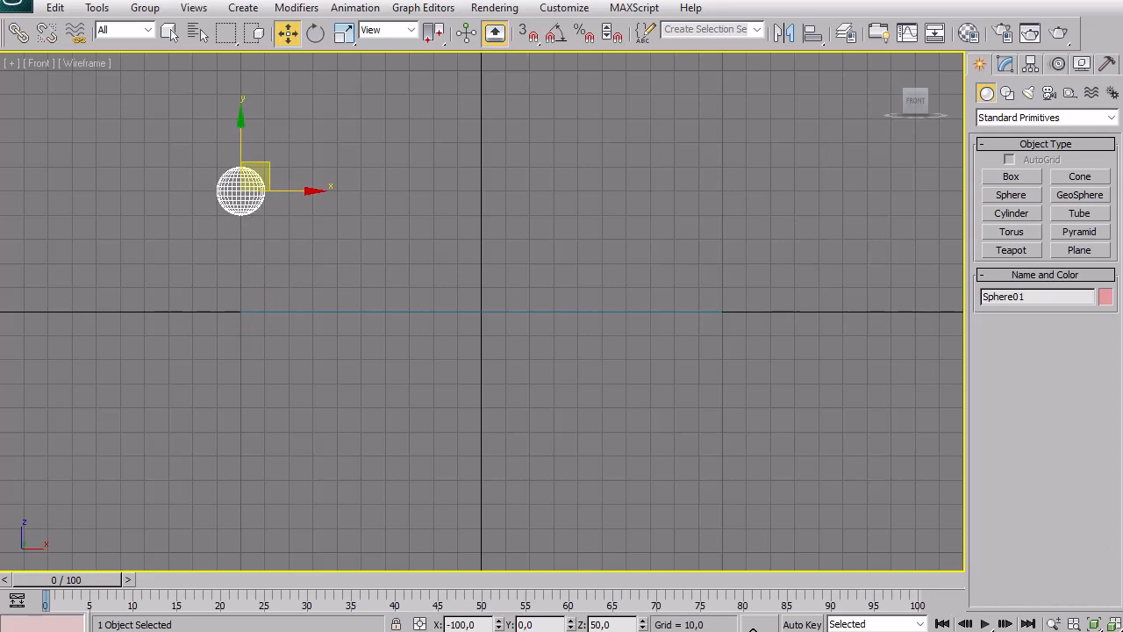
{"action": "key", "text": "alt+w"}
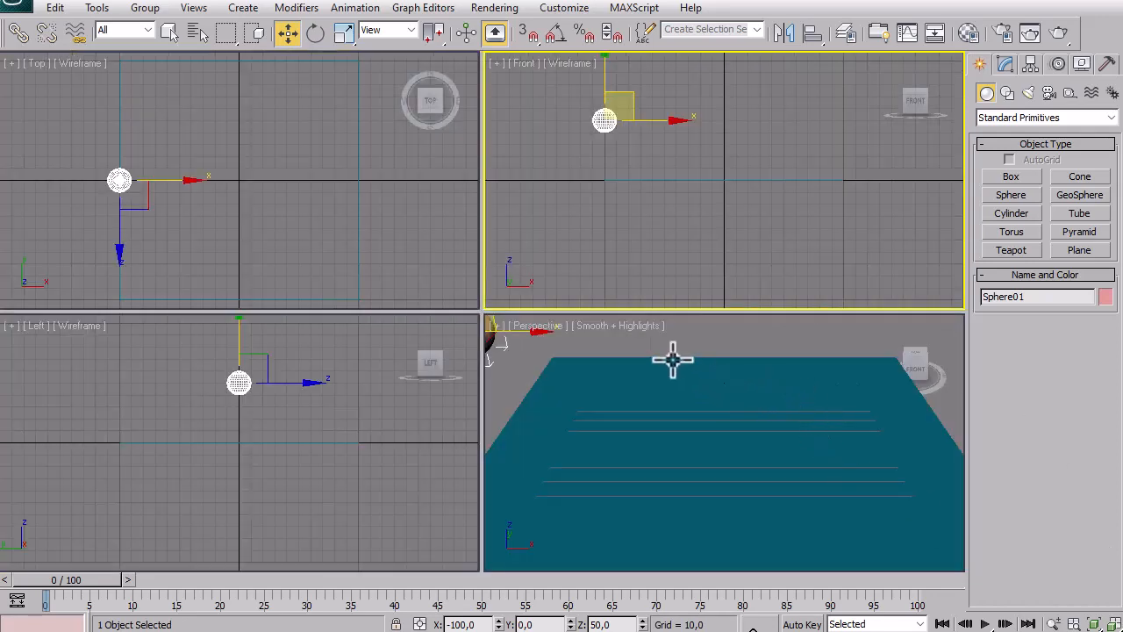
{"action": "right_click", "coordinate": [798, 417]}
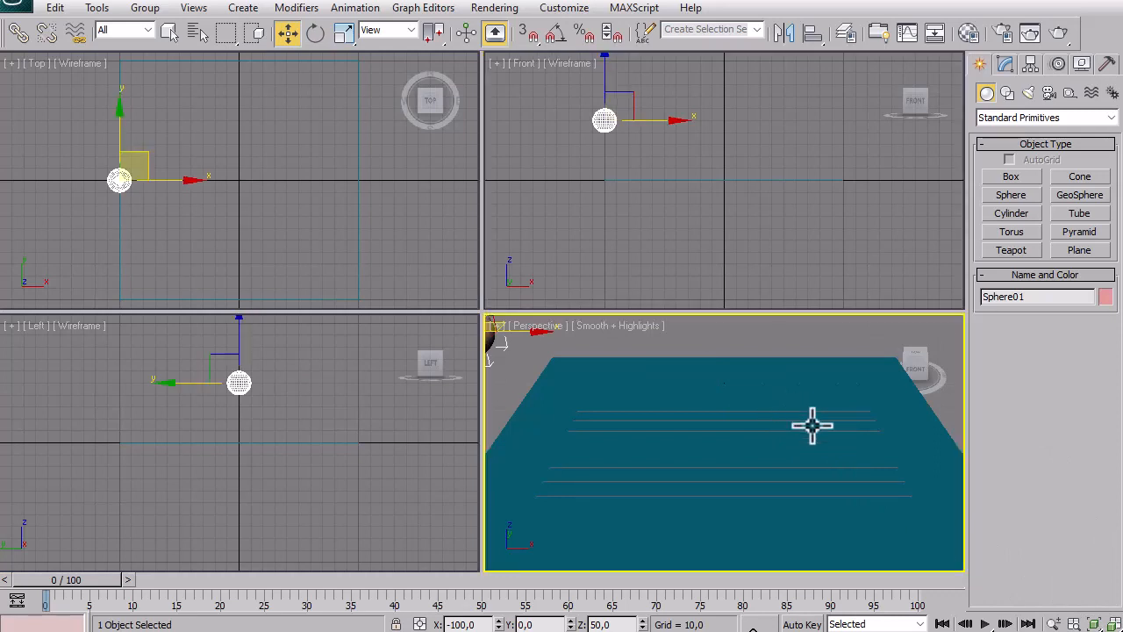
{"action": "left_click", "coordinate": [1053, 623]}
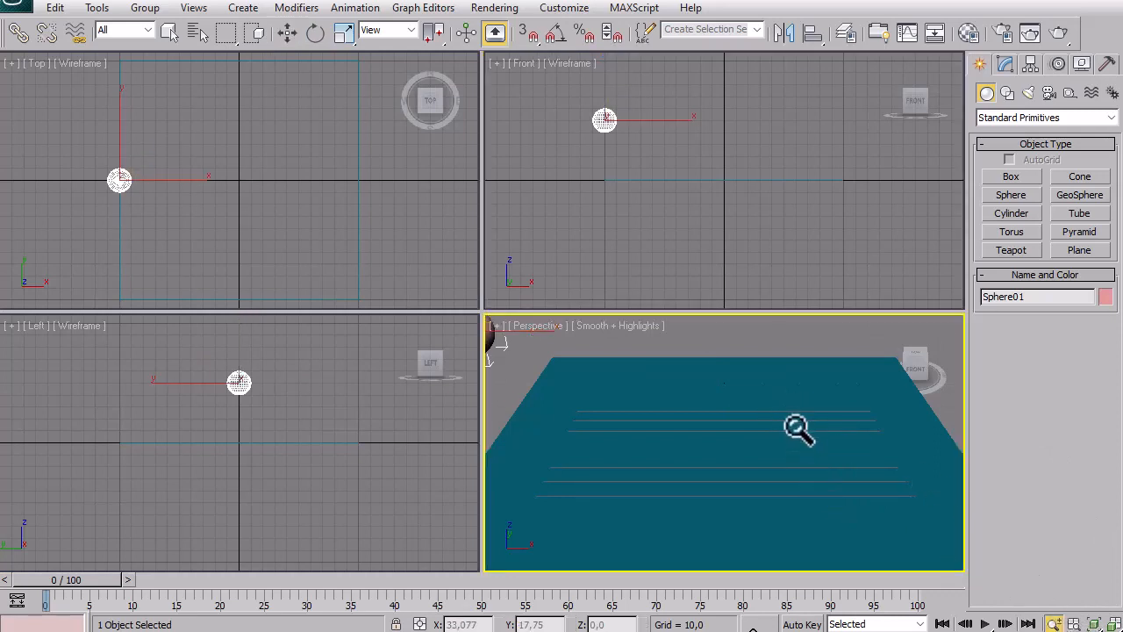
{"action": "left_click_drag", "start_coordinate": [797, 426], "coordinate": [802, 446]}
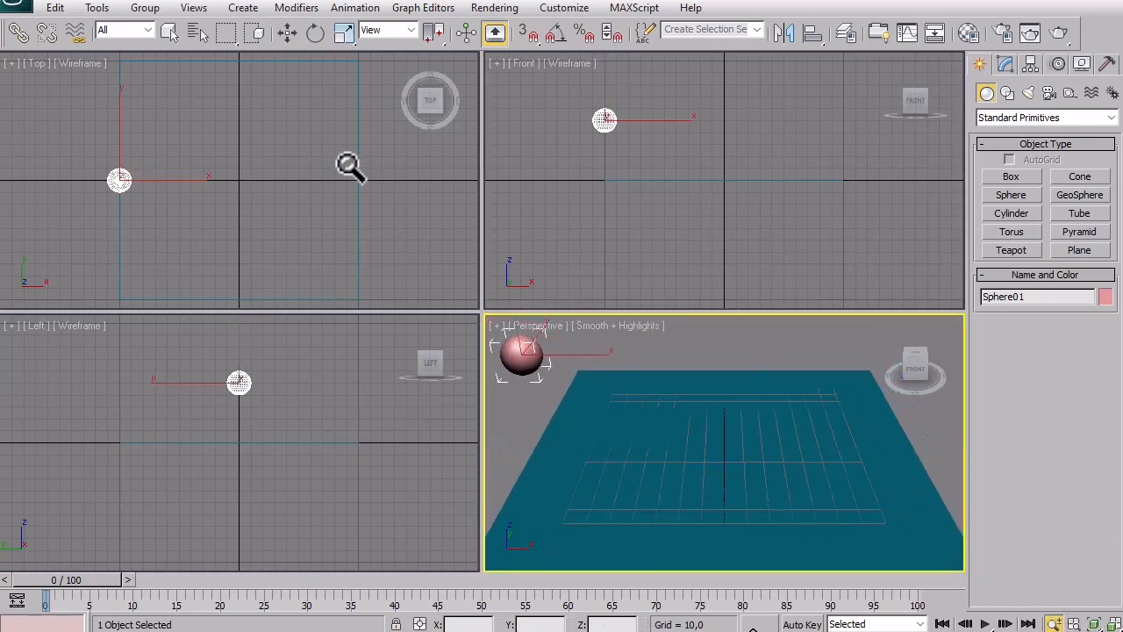
Review the sphere's creation settings, its modifier parameters and its motion parameters.
{"action": "right_click", "coordinate": [422, 171]}
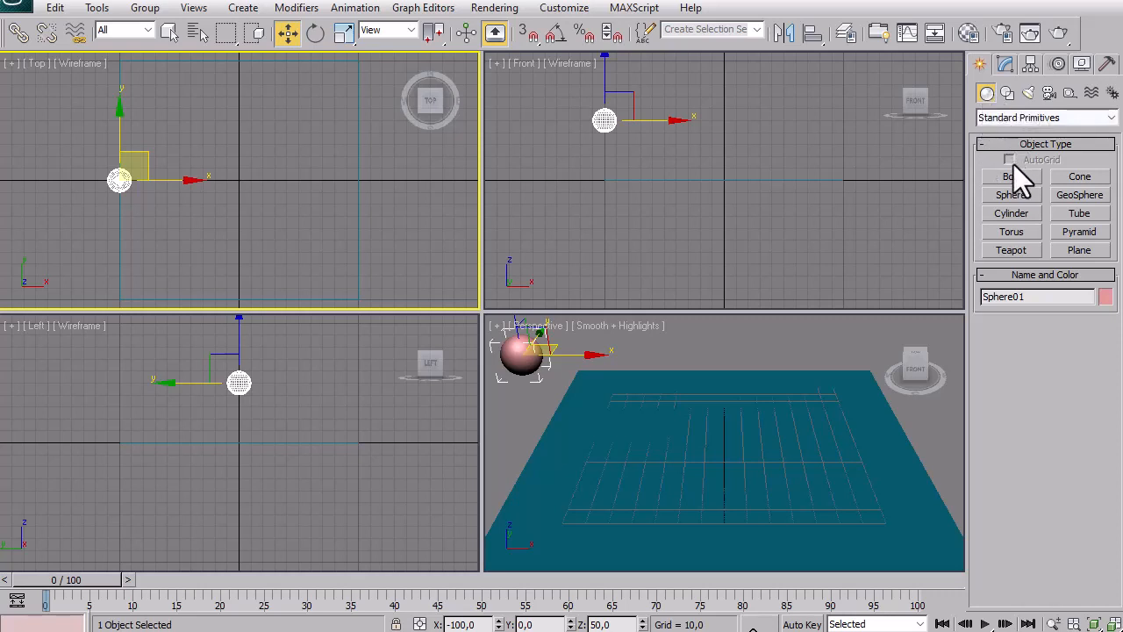
{"action": "left_click", "coordinate": [1015, 214]}
{"action": "left_click", "coordinate": [1012, 194]}
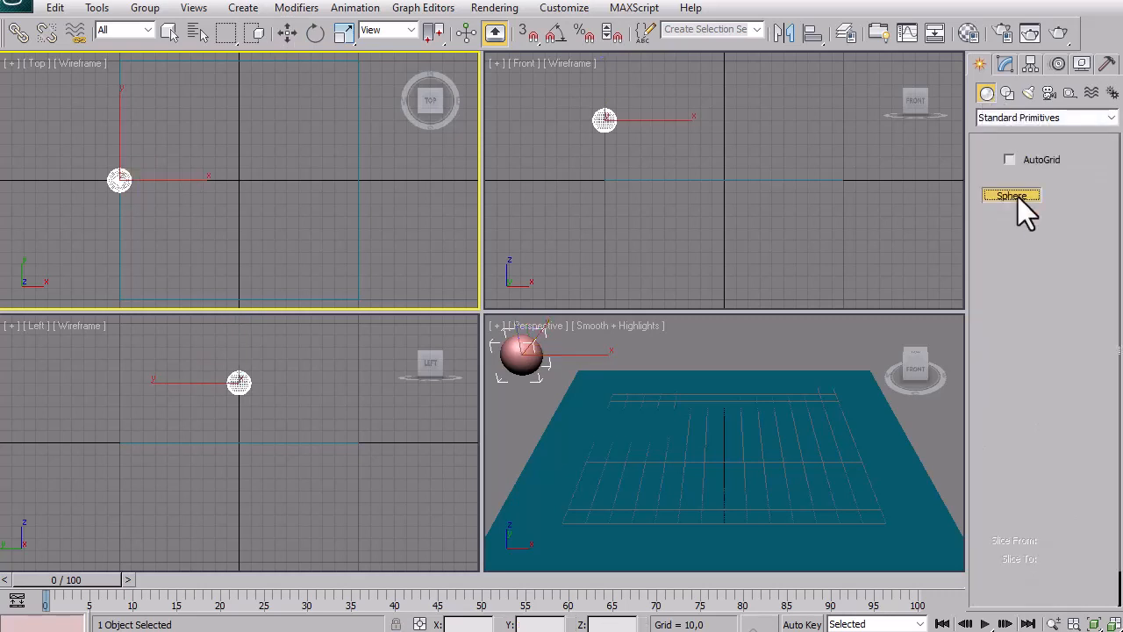
{"action": "left_click", "coordinate": [1029, 374]}
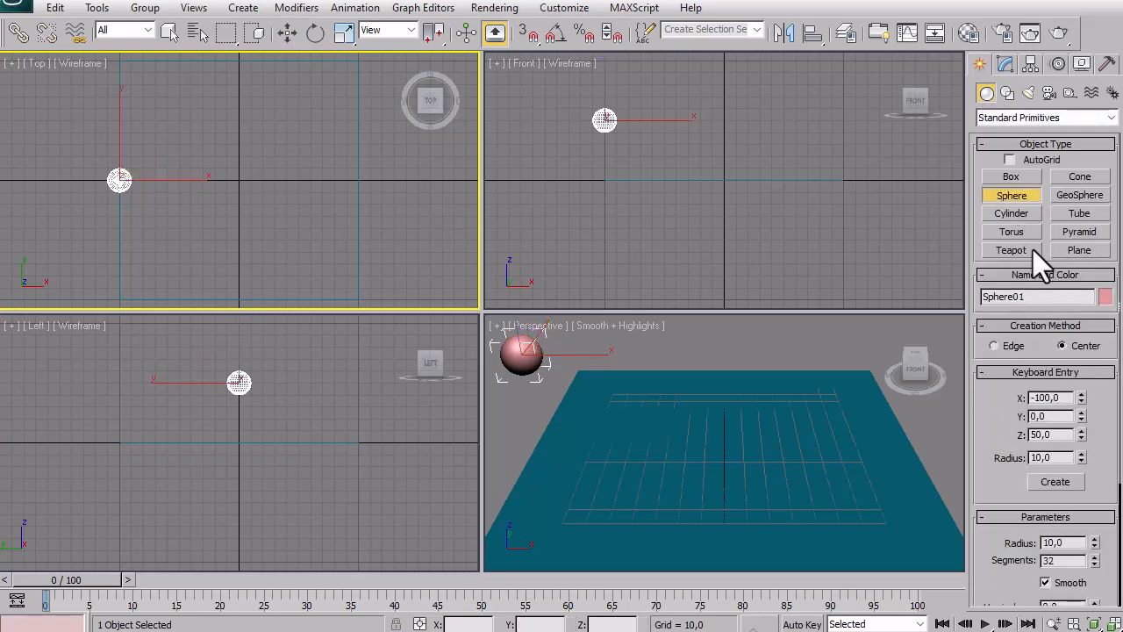
{"action": "left_click", "coordinate": [1006, 64]}
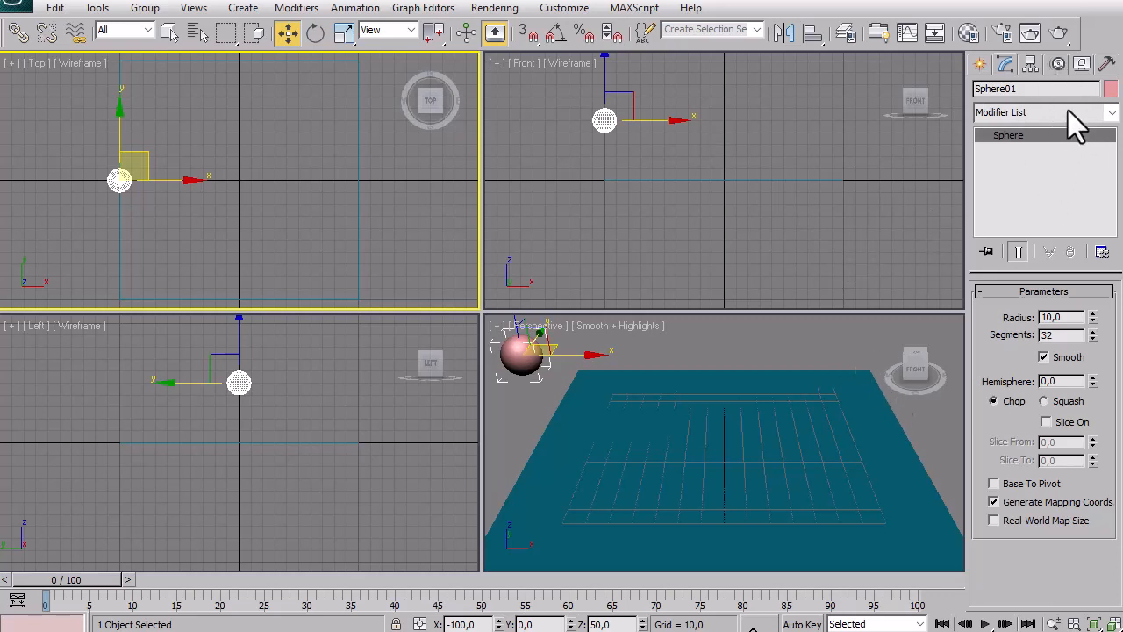
{"action": "left_click", "coordinate": [1058, 65]}
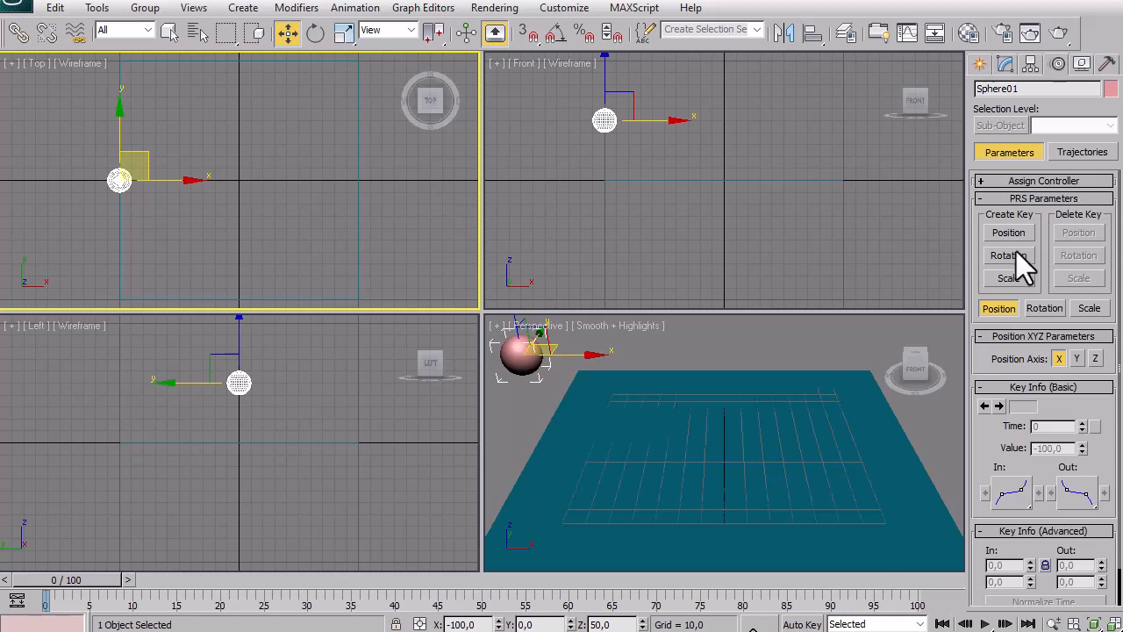
Turn on Auto Key recording and set the current frame to 50.
{"action": "left_click", "coordinate": [801, 624]}
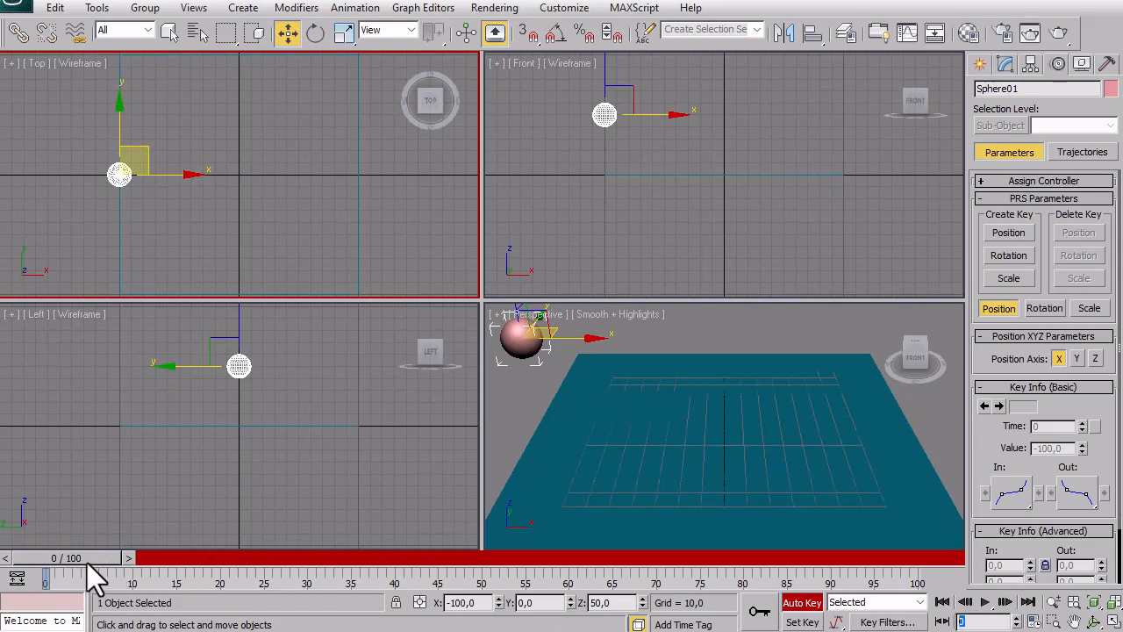
{"action": "left_click_drag", "start_coordinate": [88, 562], "coordinate": [360, 562]}
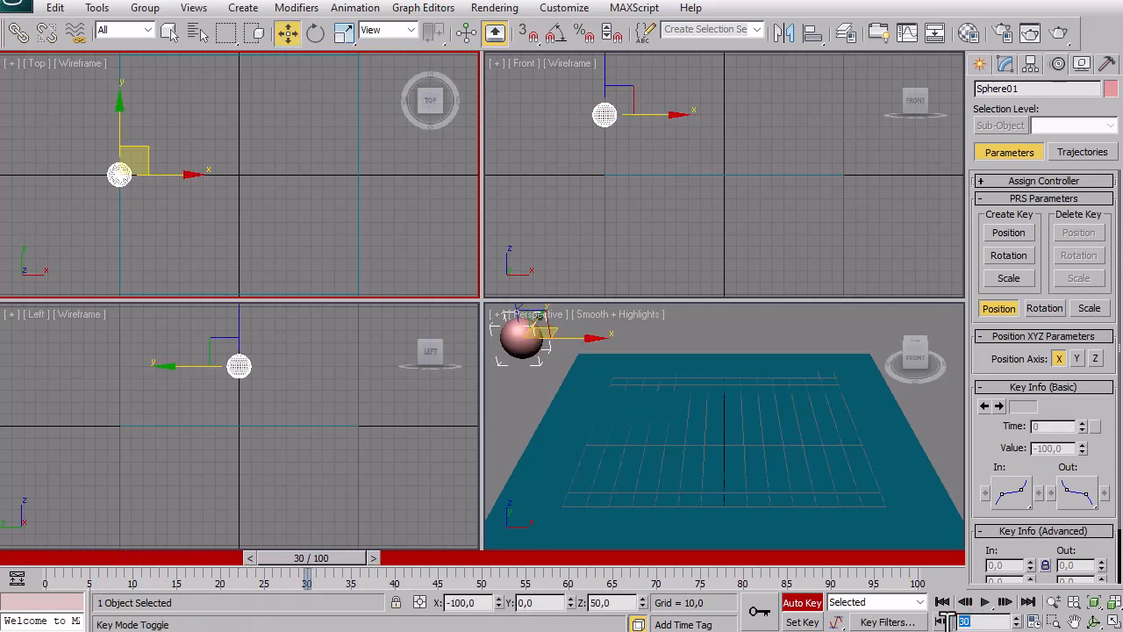
{"action": "type", "text": "50"}
{"action": "key", "text": "Return"}
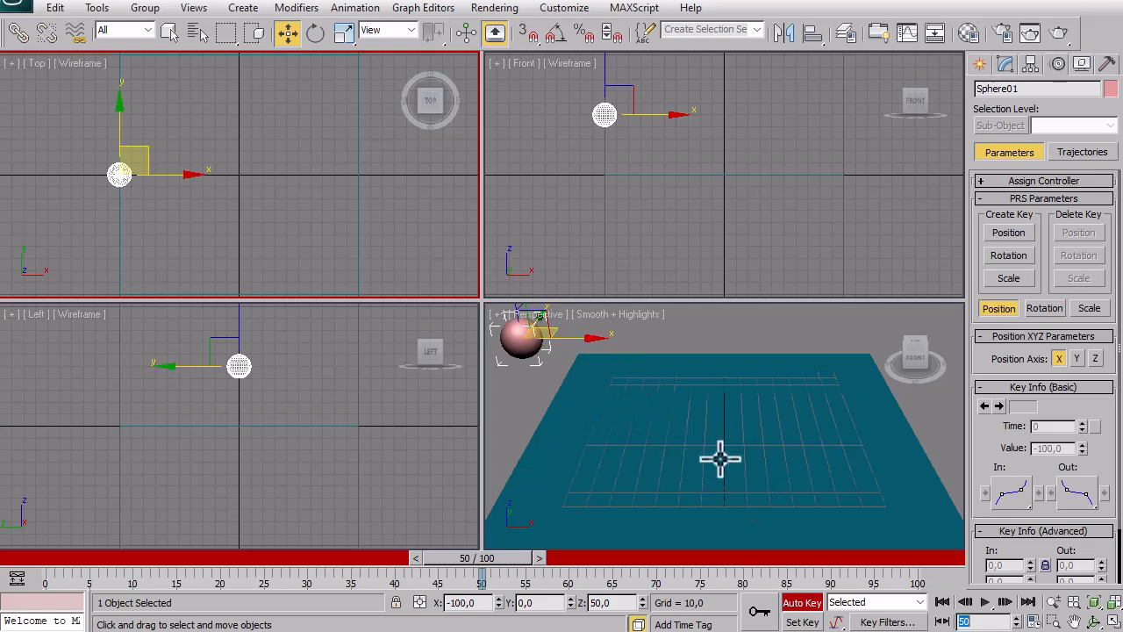
Record the frame 50 position by moving the sphere in the front view to the plane's centre, at X about -0.7 and Z about 12.
{"action": "right_click", "coordinate": [738, 147]}
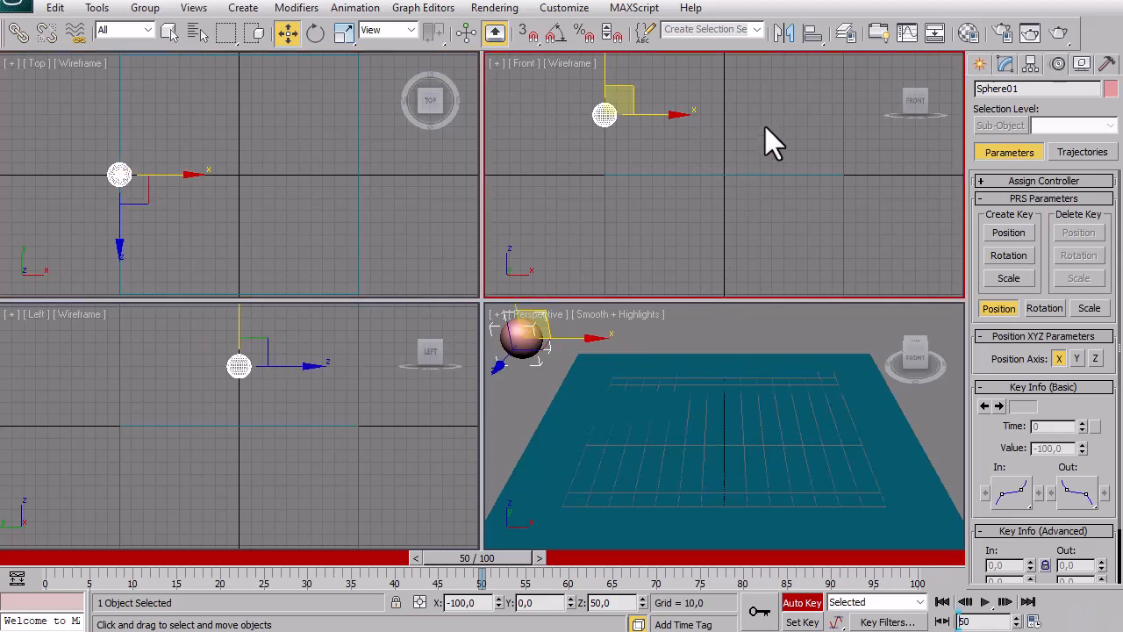
{"action": "middle_click_drag", "start_coordinate": [768, 124], "coordinate": [755, 224]}
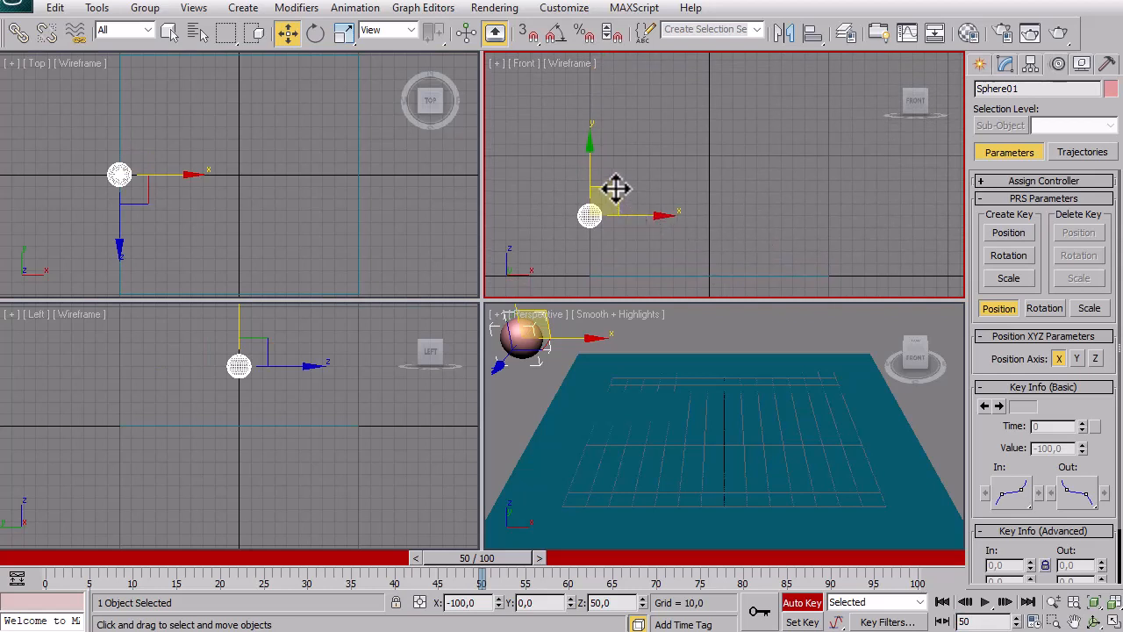
{"action": "left_click_drag", "start_coordinate": [619, 190], "coordinate": [733, 233]}
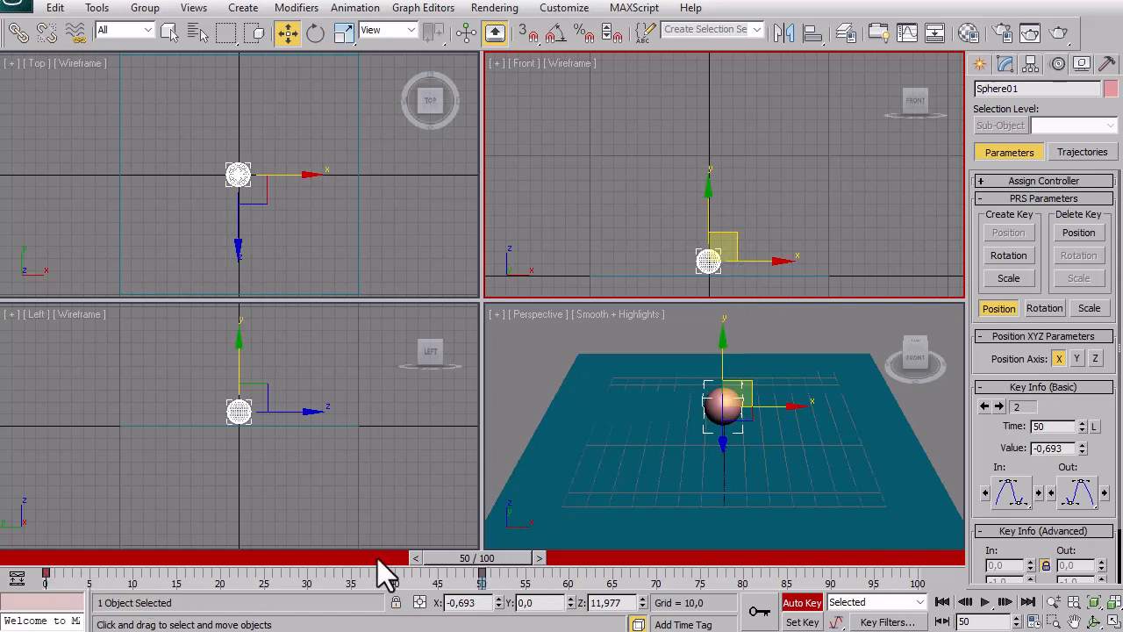
Set the current frame to 100 and move the sphere in the front view to X about 99.9 and Z about 30.6.
{"action": "left_click_drag", "start_coordinate": [464, 554], "coordinate": [939, 591]}
{"action": "key", "text": "w"}
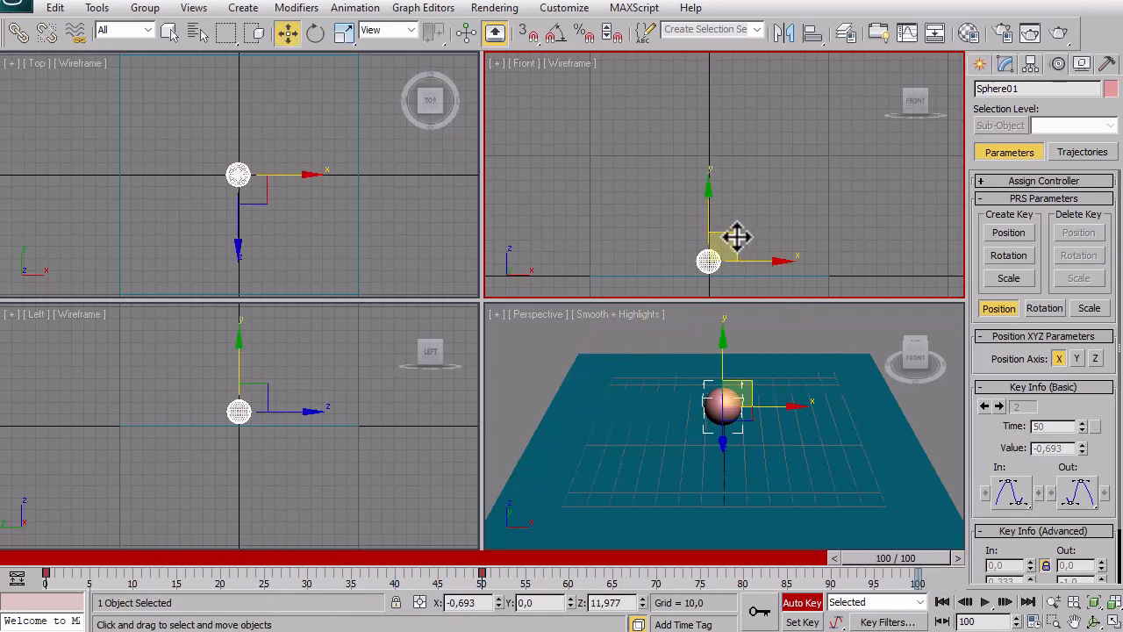
{"action": "left_click_drag", "start_coordinate": [736, 237], "coordinate": [852, 218]}
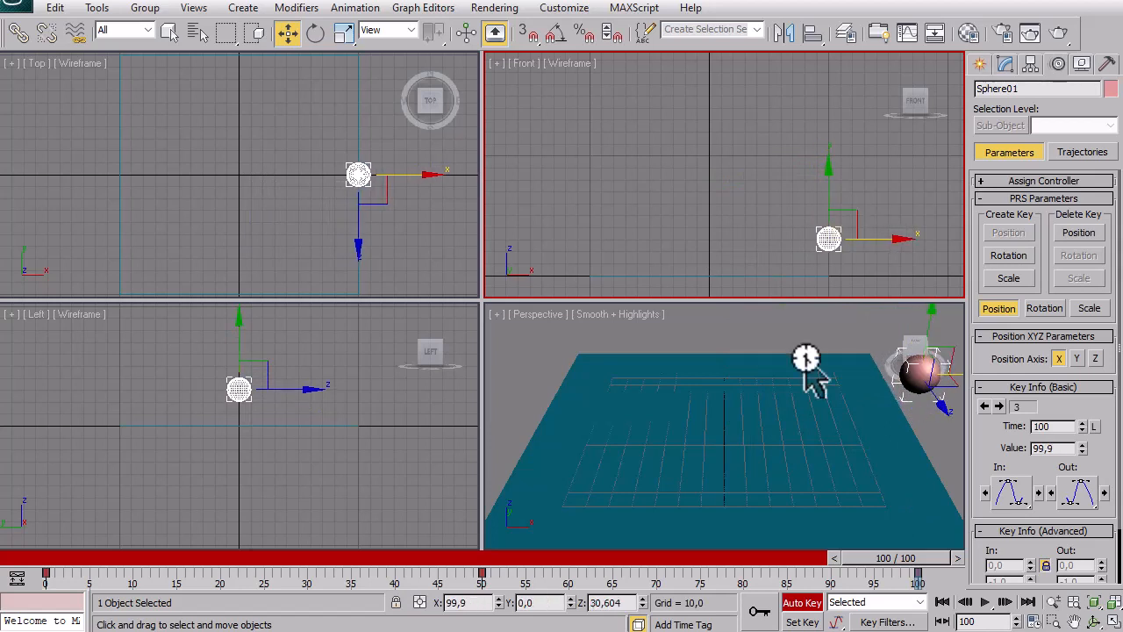
Scrub through the timeline and play the sphere's animation in the front and perspective views.
{"action": "left_click_drag", "start_coordinate": [866, 557], "coordinate": [456, 621]}
{"action": "key", "text": "w"}
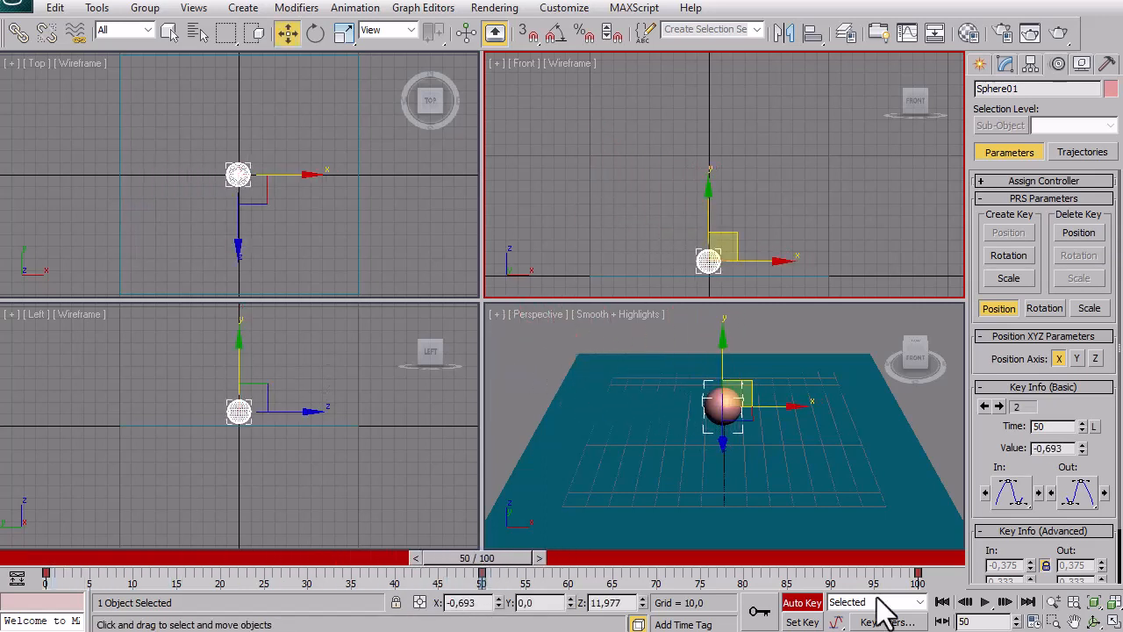
{"action": "left_click", "coordinate": [986, 604]}
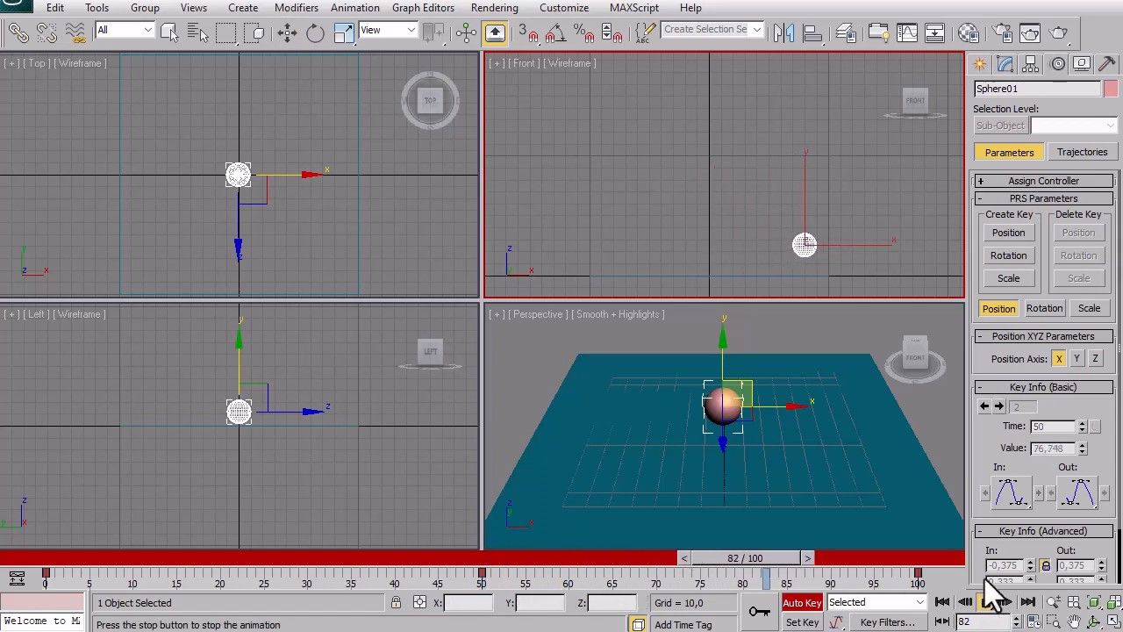
{"action": "right_click", "coordinate": [874, 423]}
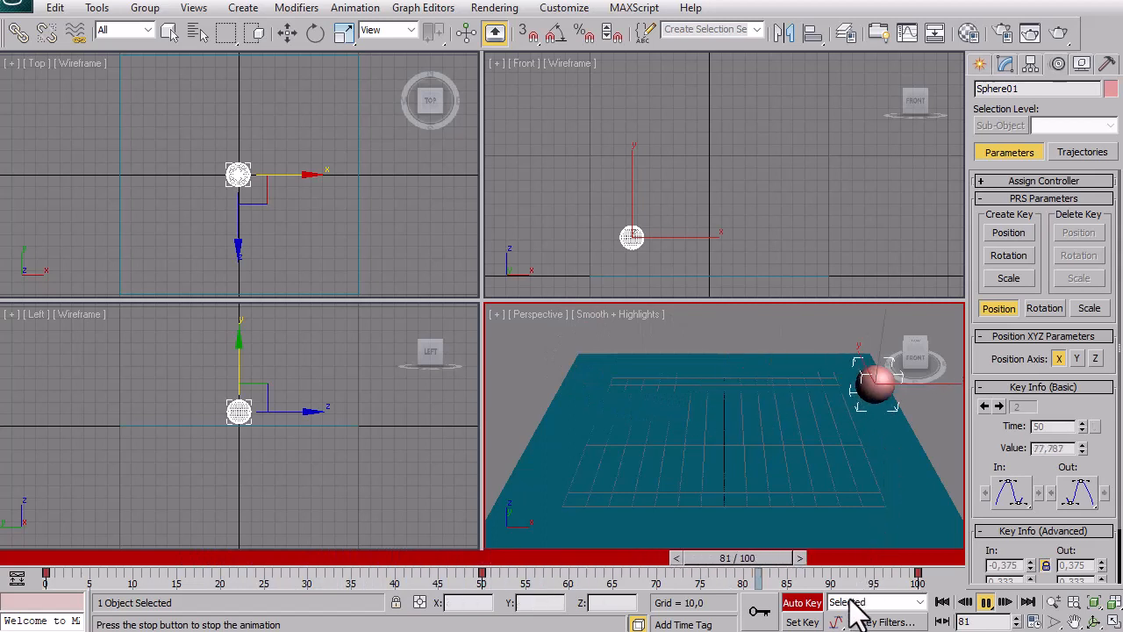
{"action": "left_click", "coordinate": [984, 602]}
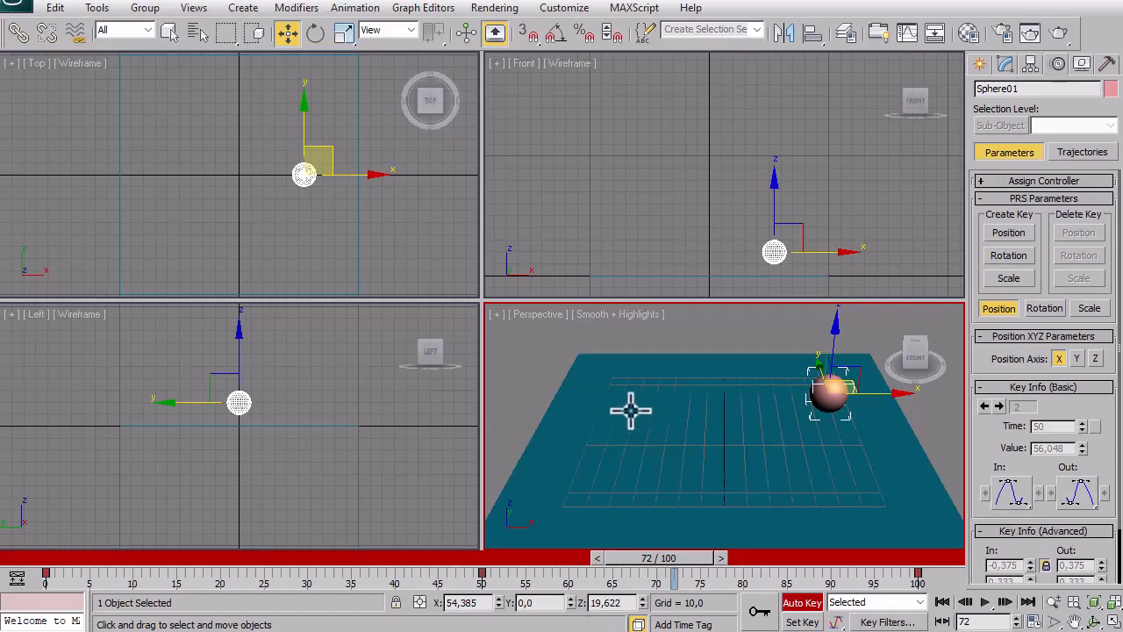
{"action": "left_click_drag", "start_coordinate": [673, 561], "coordinate": [612, 623]}
{"action": "key", "text": "w"}
Return to frame 0, display the sphere's trajectory, and scrub the timeline to check its motion along the path.
{"action": "right_click", "coordinate": [857, 211]}
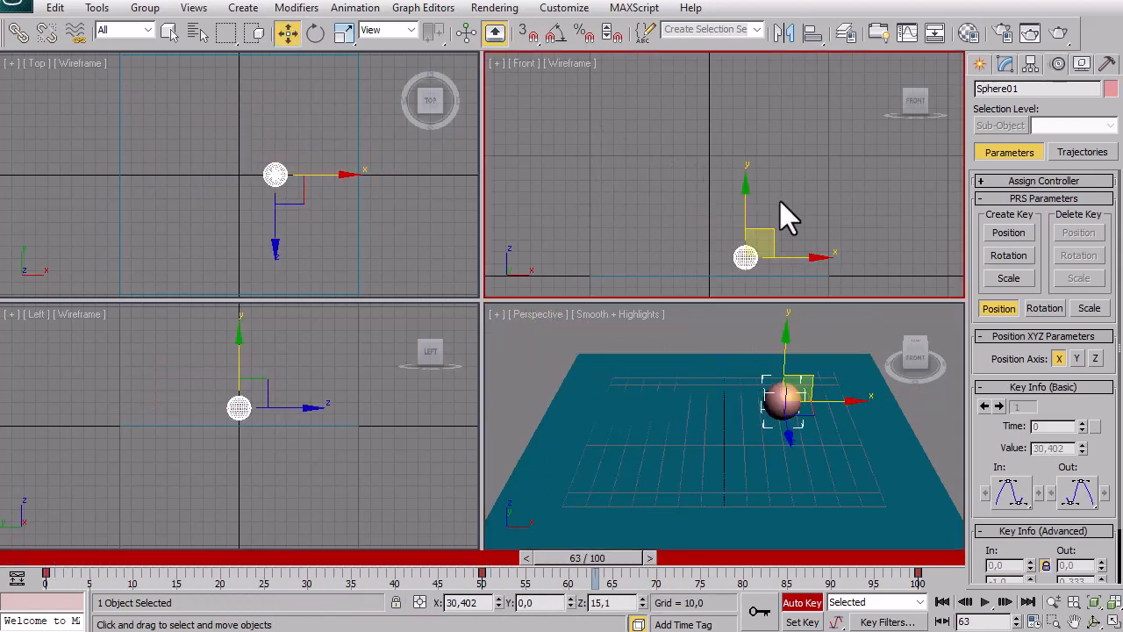
{"action": "scroll", "coordinate": [780, 201], "scroll_direction": "up", "scroll_amount": 3}
{"action": "middle_click_drag", "start_coordinate": [775, 202], "coordinate": [805, 104]}
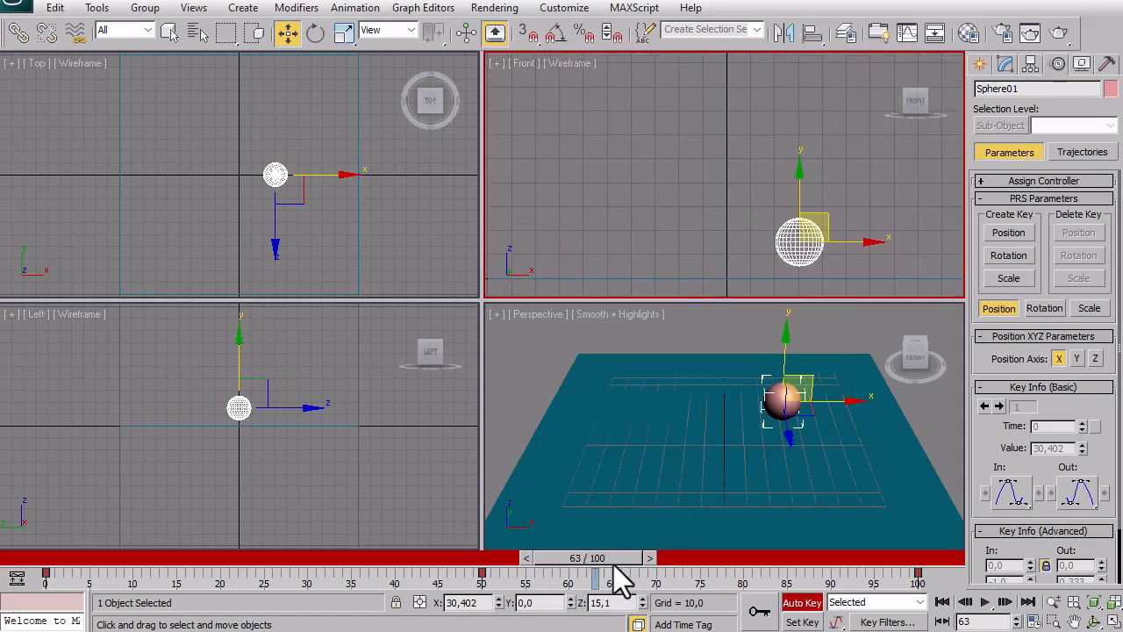
{"action": "left_click_drag", "start_coordinate": [614, 560], "coordinate": [82, 571]}
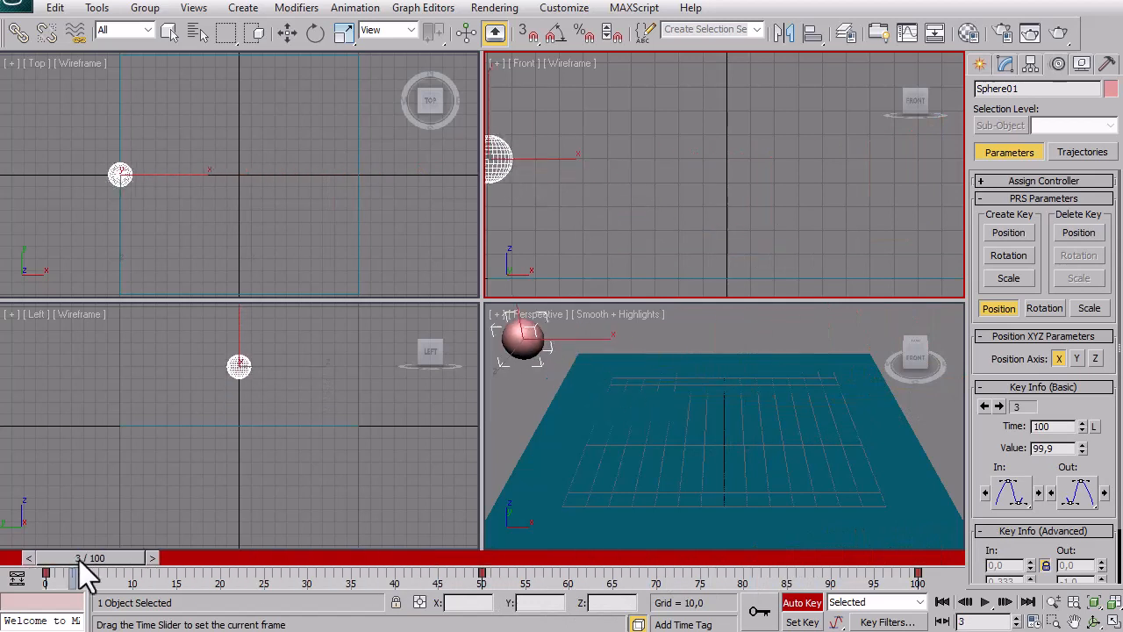
{"action": "key", "text": "w"}
{"action": "left_click", "coordinate": [1053, 602]}
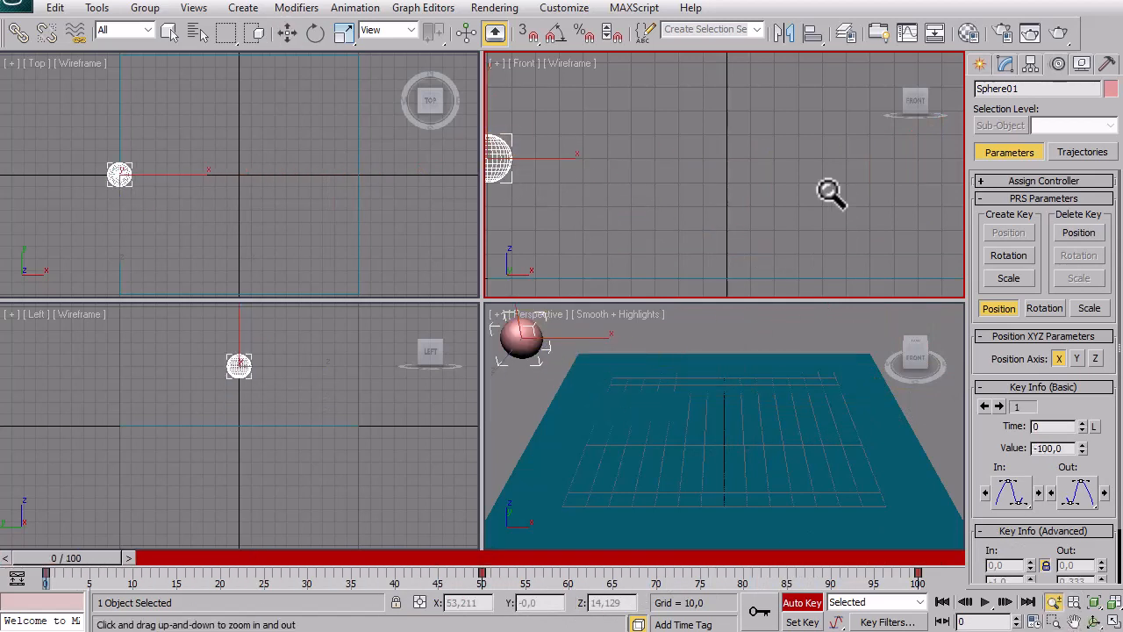
{"action": "left_click_drag", "start_coordinate": [817, 166], "coordinate": [822, 174]}
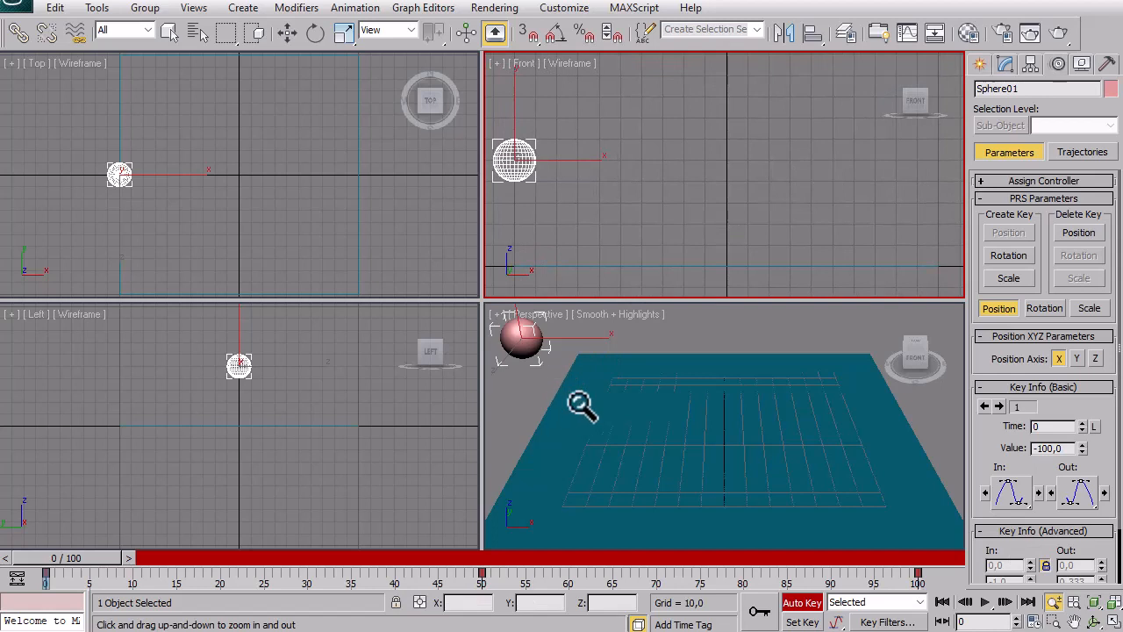
{"action": "right_click", "coordinate": [629, 427]}
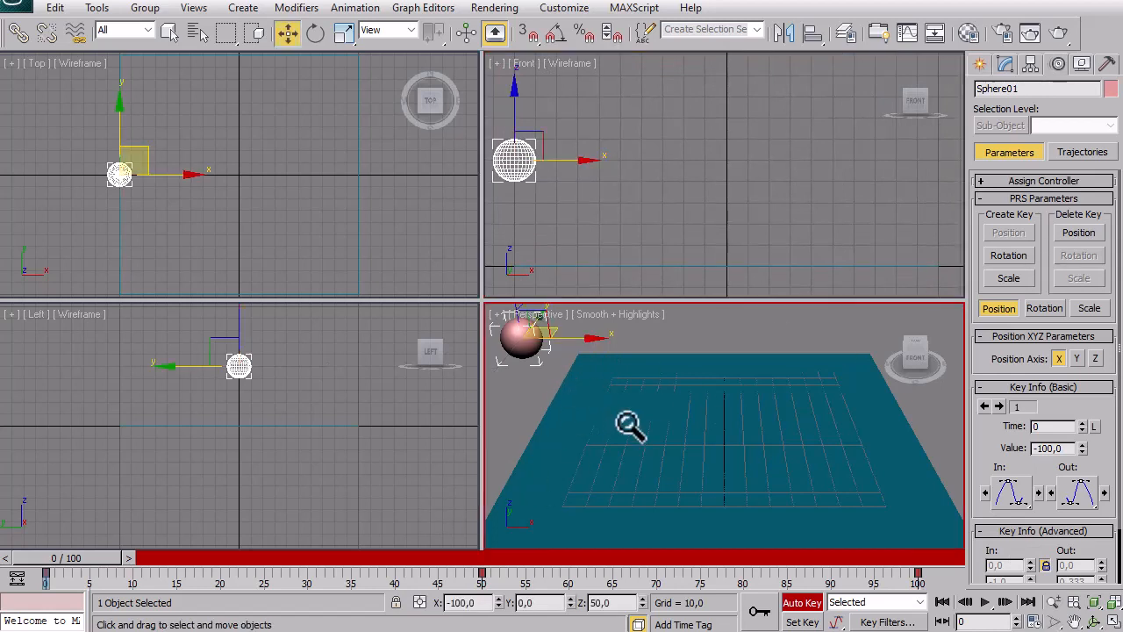
{"action": "left_click", "coordinate": [1062, 153]}
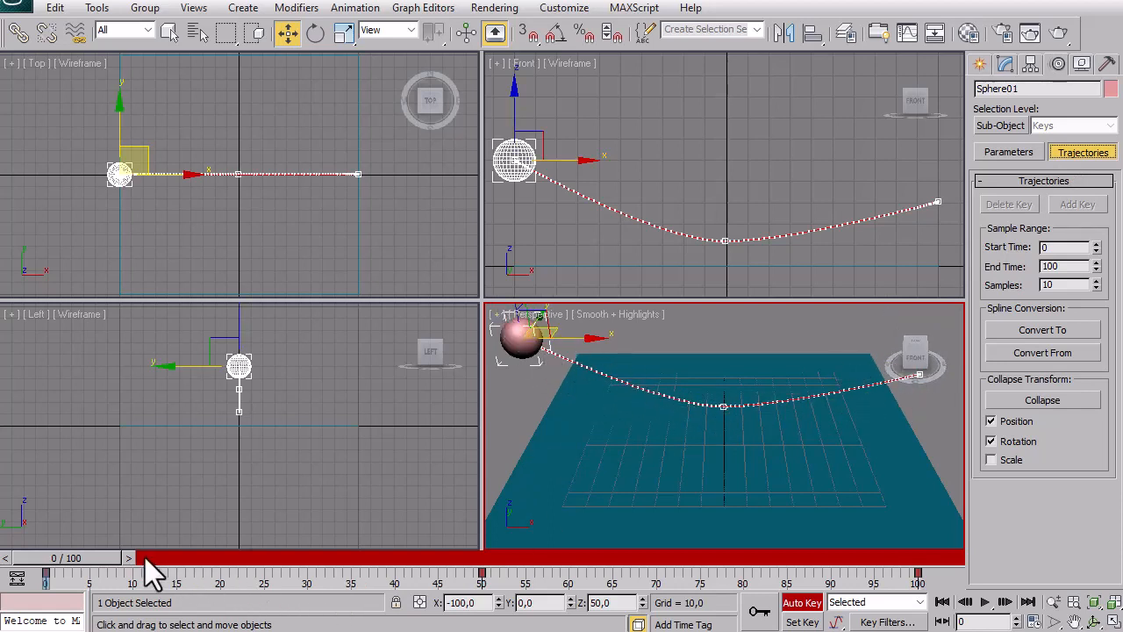
{"action": "left_click_drag", "start_coordinate": [79, 560], "coordinate": [35, 629]}
{"action": "key", "text": "w"}
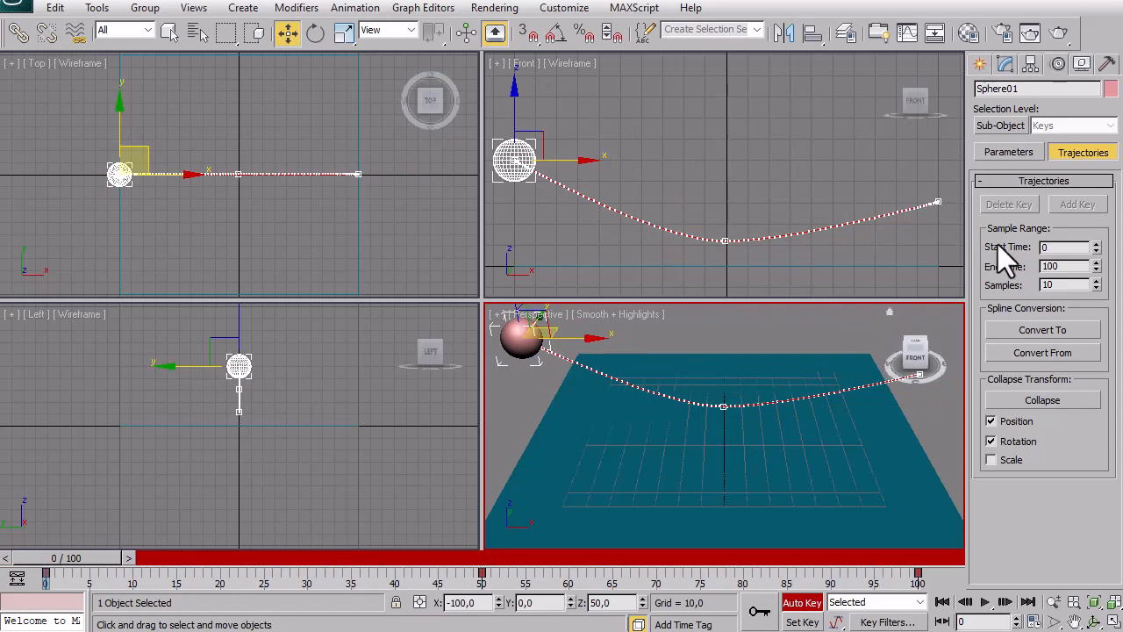
Add two trajectory keys, one on each side of the middle key, at about frames 38 and 64.
{"action": "left_click", "coordinate": [1008, 128]}
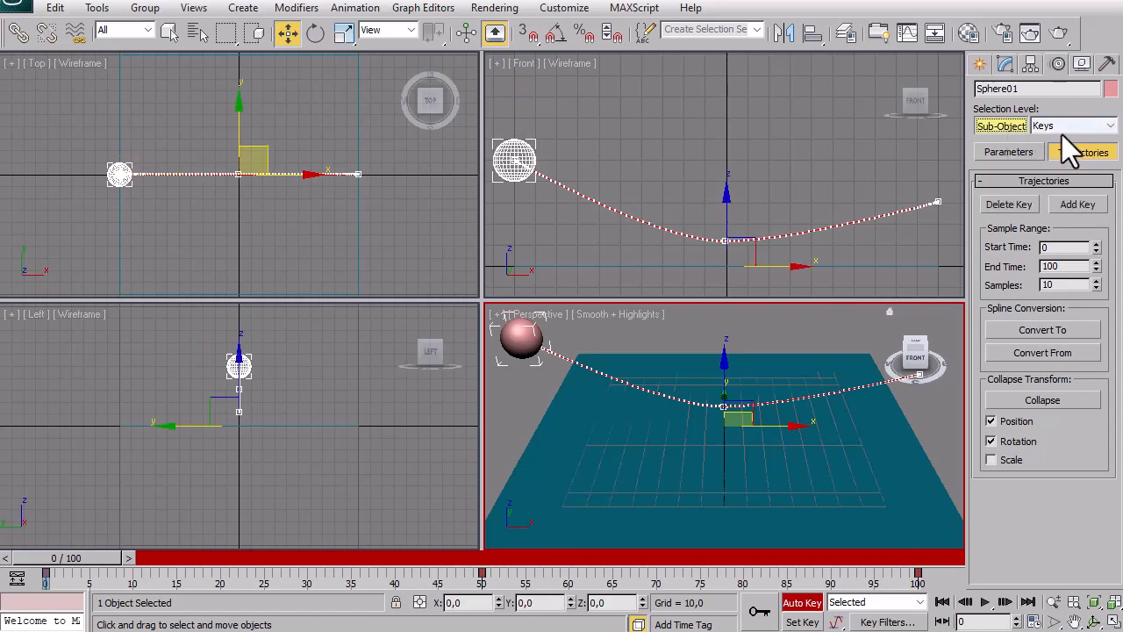
{"action": "left_click", "coordinate": [1071, 202]}
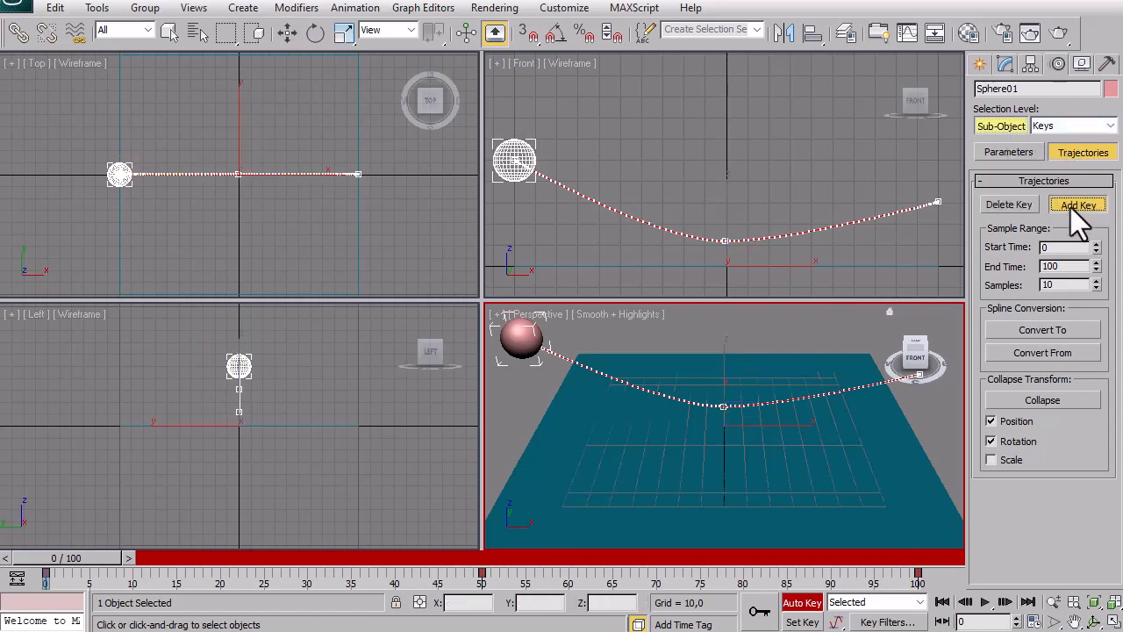
{"action": "left_click", "coordinate": [673, 400]}
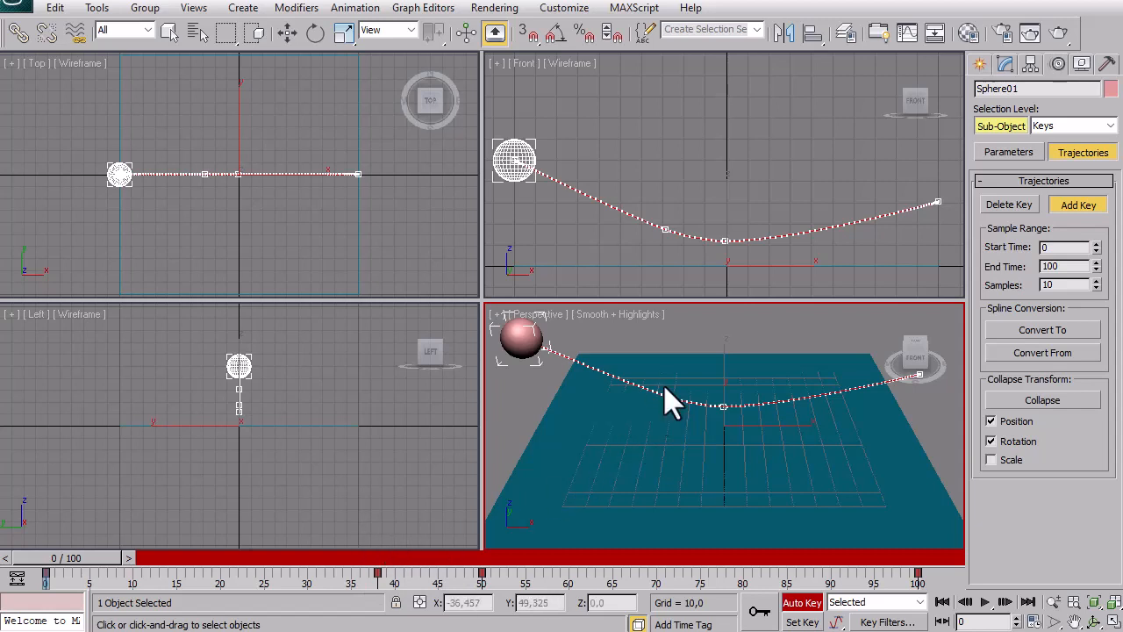
{"action": "left_click", "coordinate": [788, 399]}
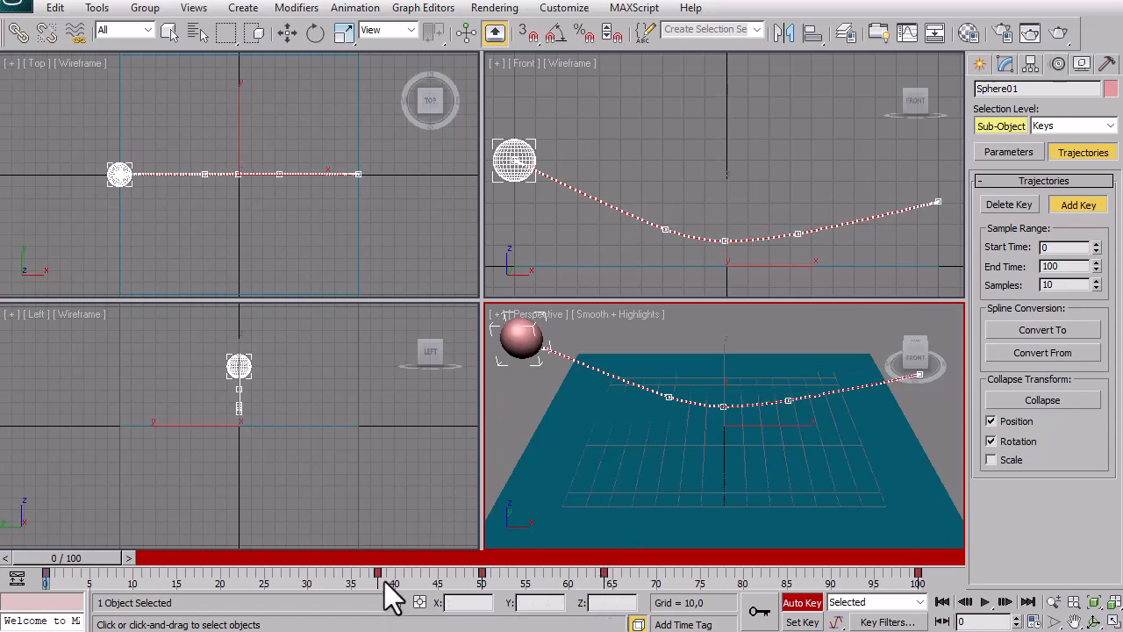
Raise the two added trajectory keys above the middle key, scrub to check the motion, and leave sub-object editing.
{"action": "left_click", "coordinate": [287, 34]}
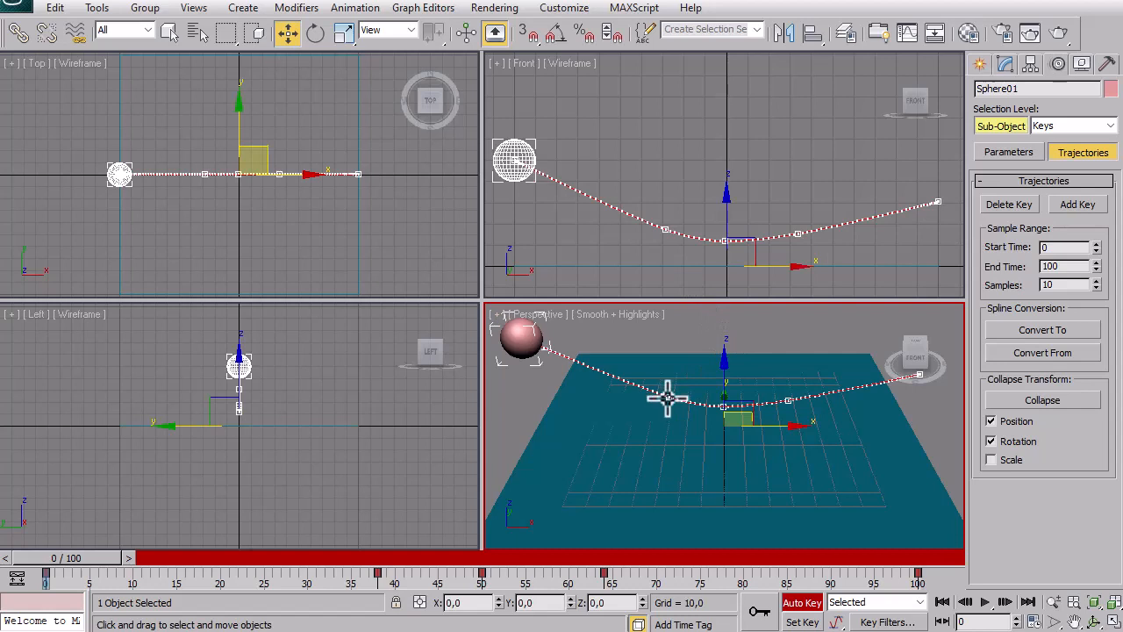
{"action": "left_click_drag", "start_coordinate": [667, 398], "coordinate": [667, 314]}
{"action": "left_click", "coordinate": [788, 399]}
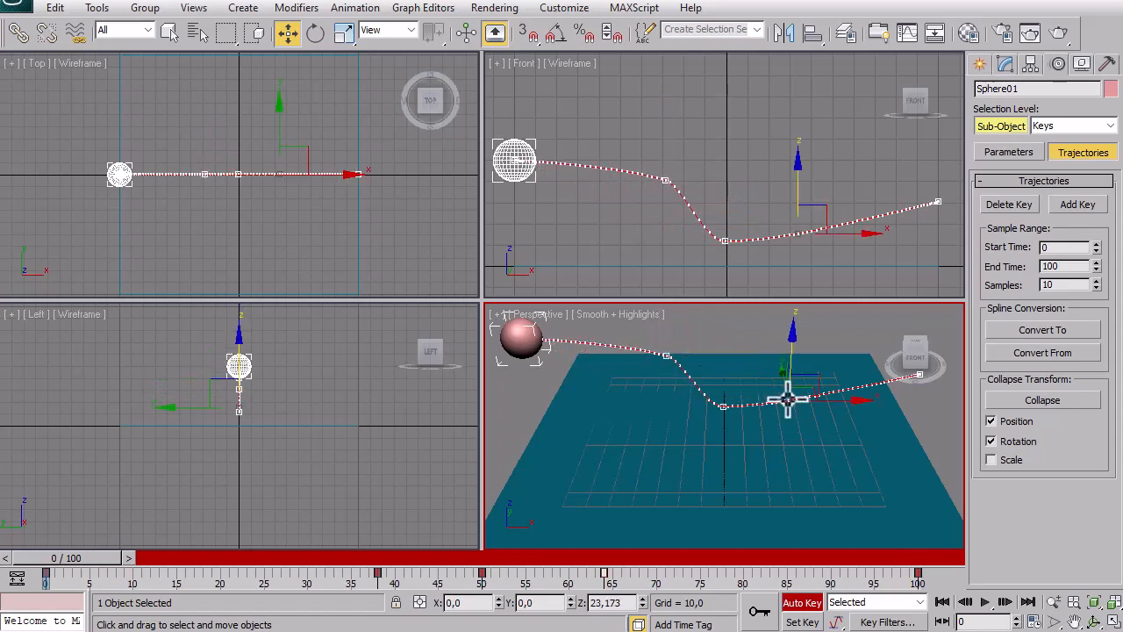
{"action": "left_click_drag", "start_coordinate": [793, 357], "coordinate": [789, 312]}
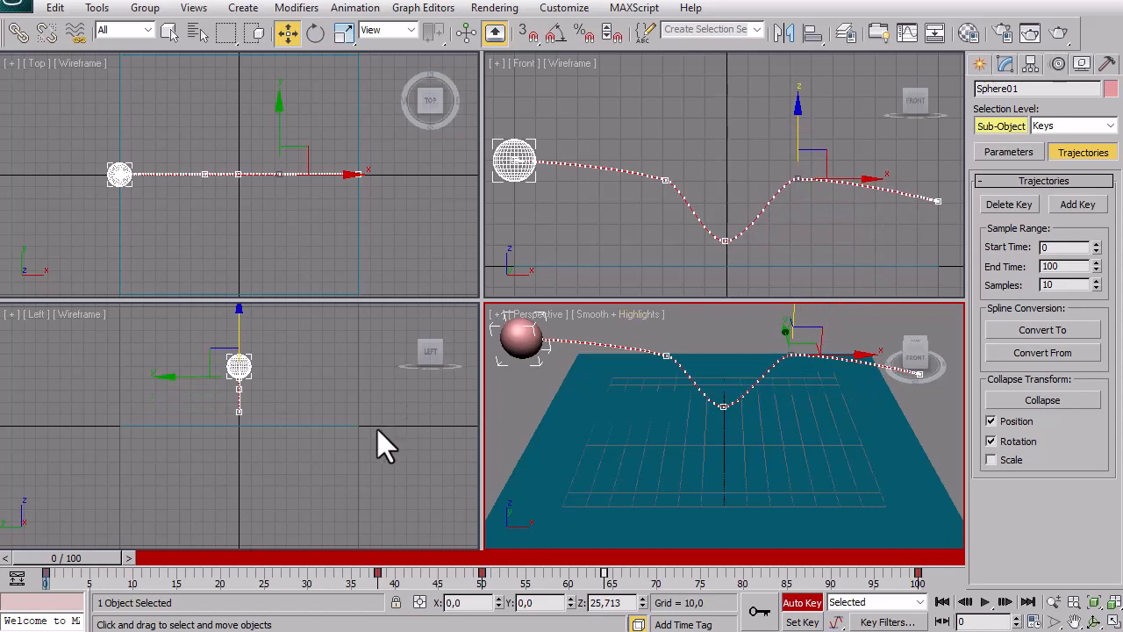
{"action": "left_click_drag", "start_coordinate": [102, 558], "coordinate": [56, 562]}
{"action": "key", "text": "w"}
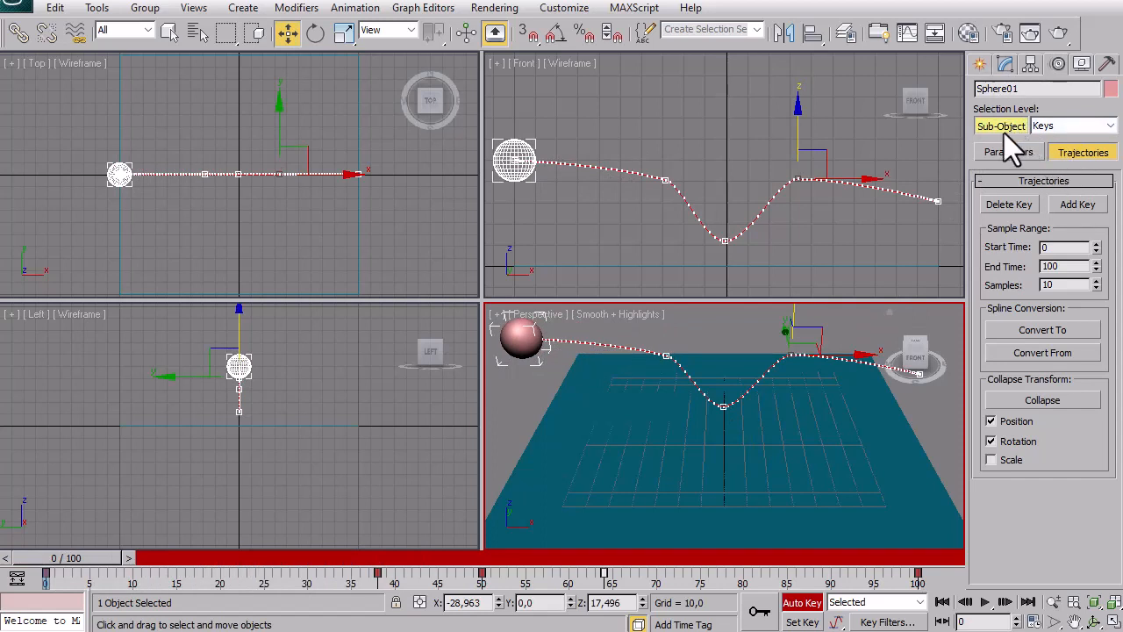
{"action": "left_click", "coordinate": [1003, 129]}
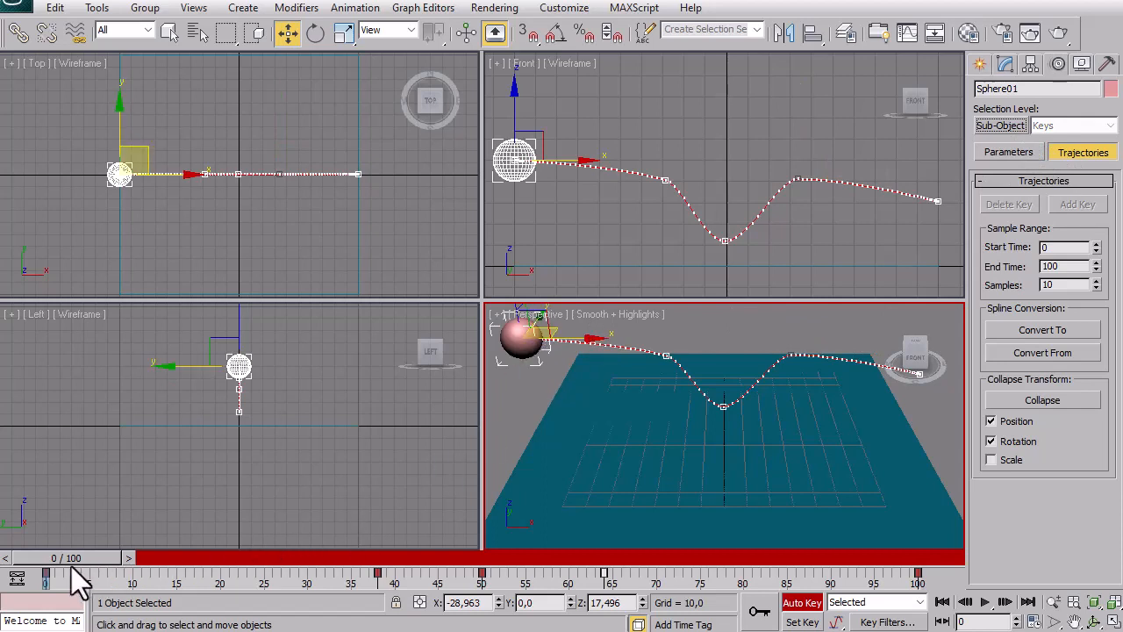
Set the current frame to 84 and raise the sphere vertically in the front view to record another position key.
{"action": "left_click_drag", "start_coordinate": [71, 558], "coordinate": [767, 551]}
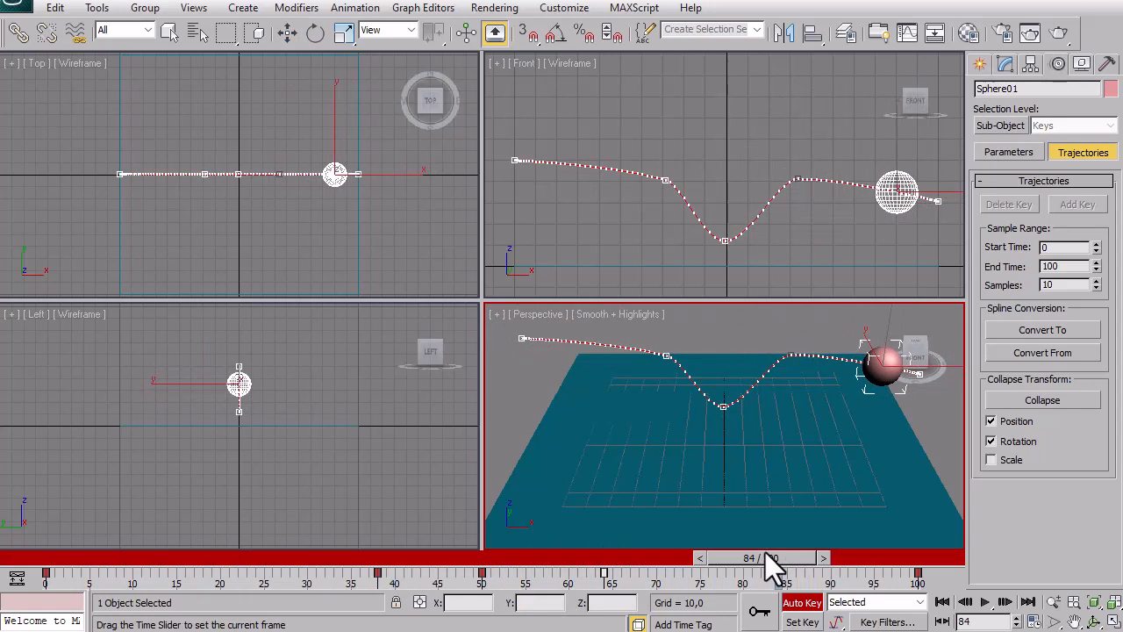
{"action": "key", "text": "w"}
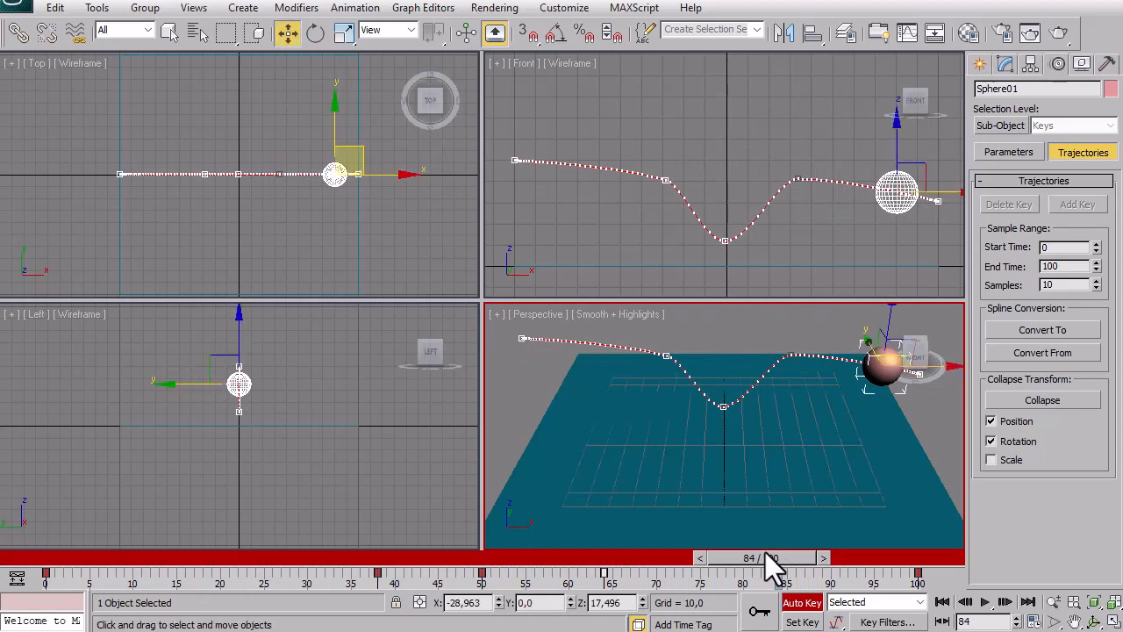
{"action": "right_click", "coordinate": [798, 142]}
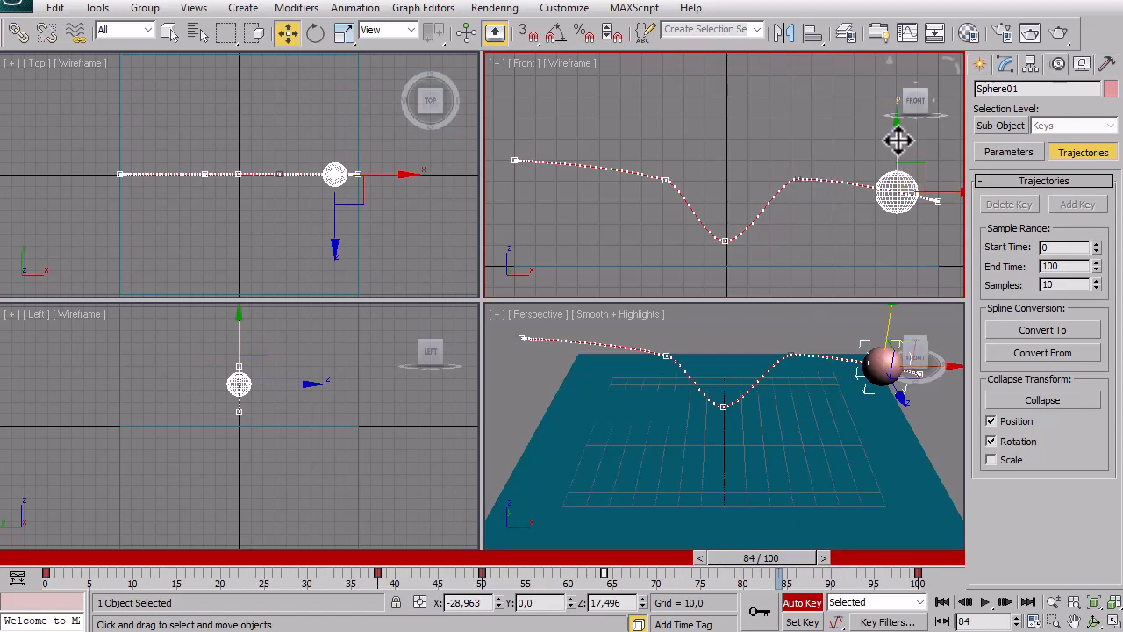
{"action": "left_click_drag", "start_coordinate": [897, 141], "coordinate": [885, 101]}
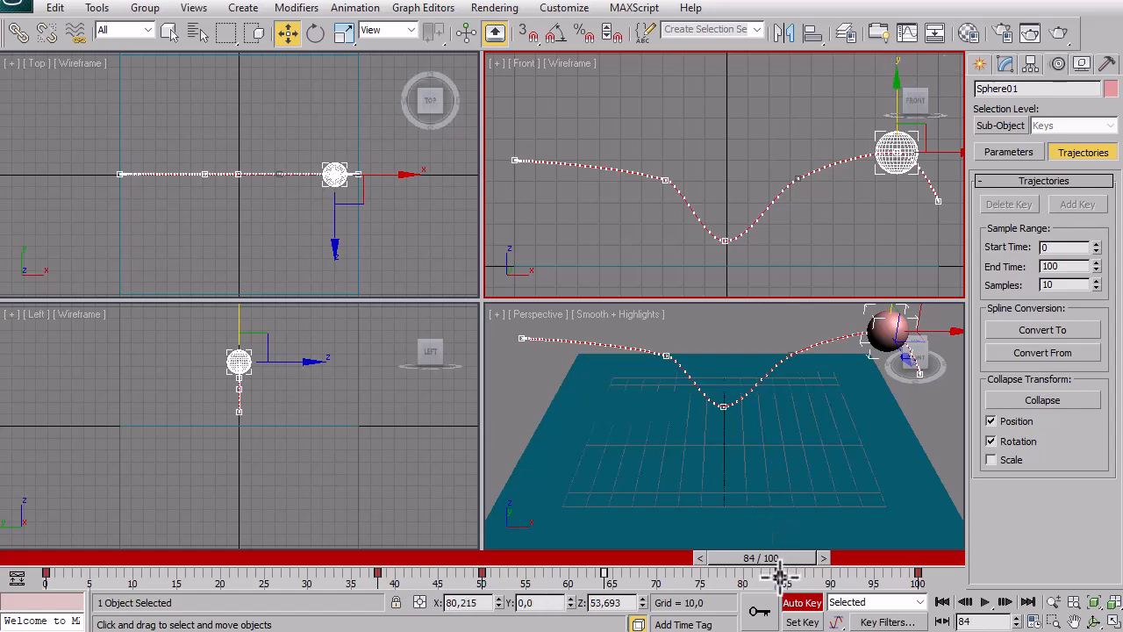
{"action": "key", "text": "ctrl+z"}
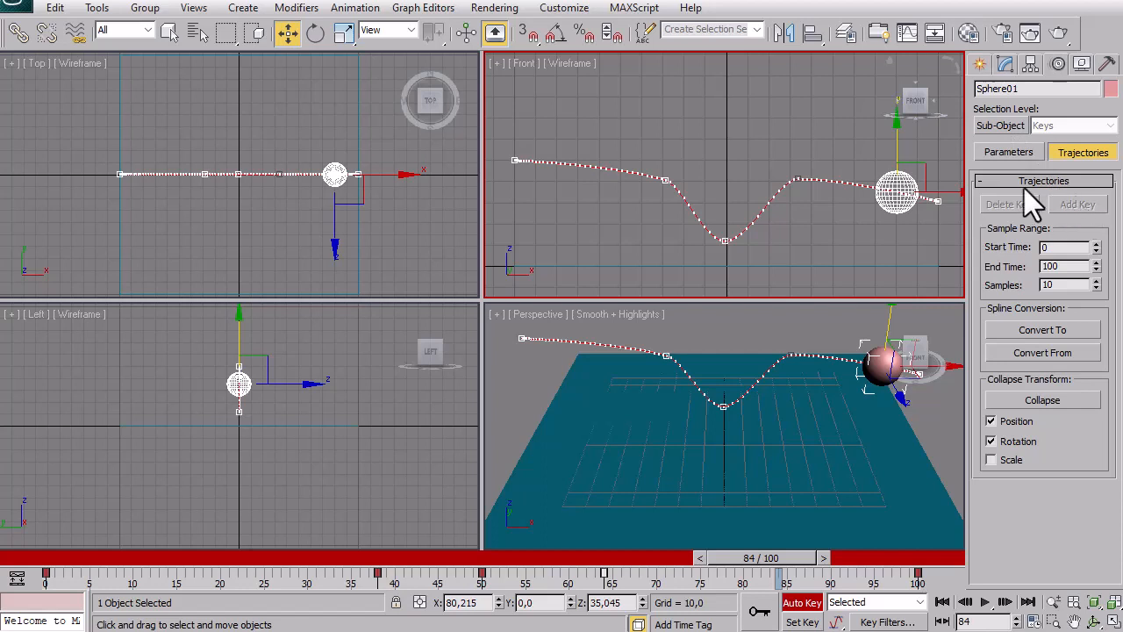
{"action": "left_click_drag", "start_coordinate": [900, 142], "coordinate": [893, 104]}
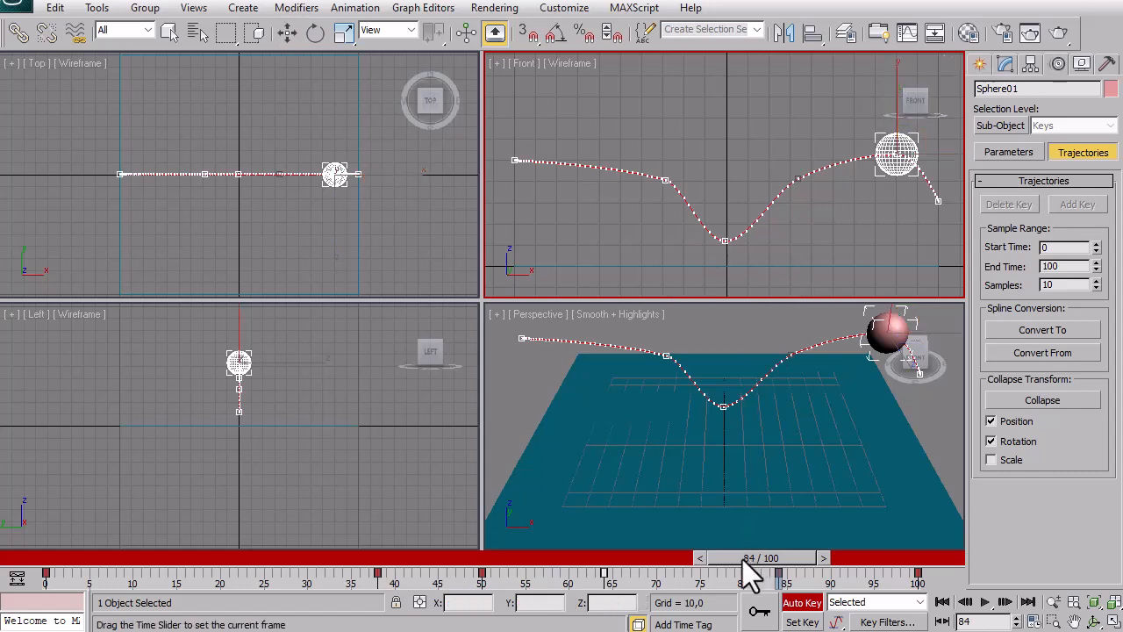
At frame 16, raise the sphere in the front view to Z about 61, and return the timeline to frame 0.
{"action": "left_click_drag", "start_coordinate": [743, 558], "coordinate": [182, 558]}
{"action": "key", "text": "w"}
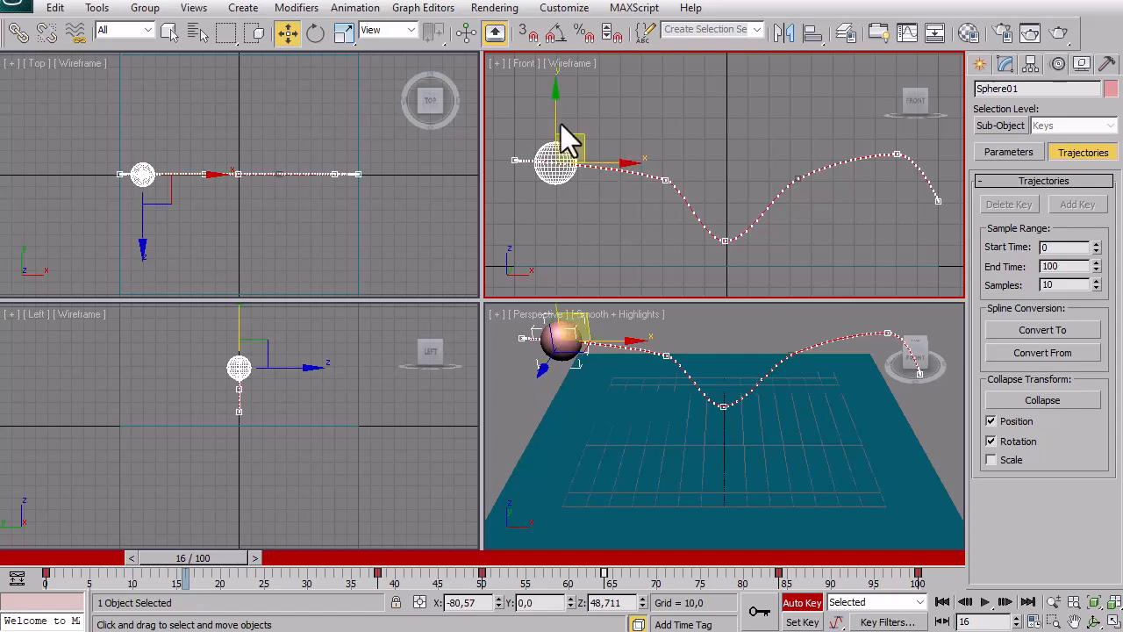
{"action": "left_click_drag", "start_coordinate": [556, 110], "coordinate": [558, 85]}
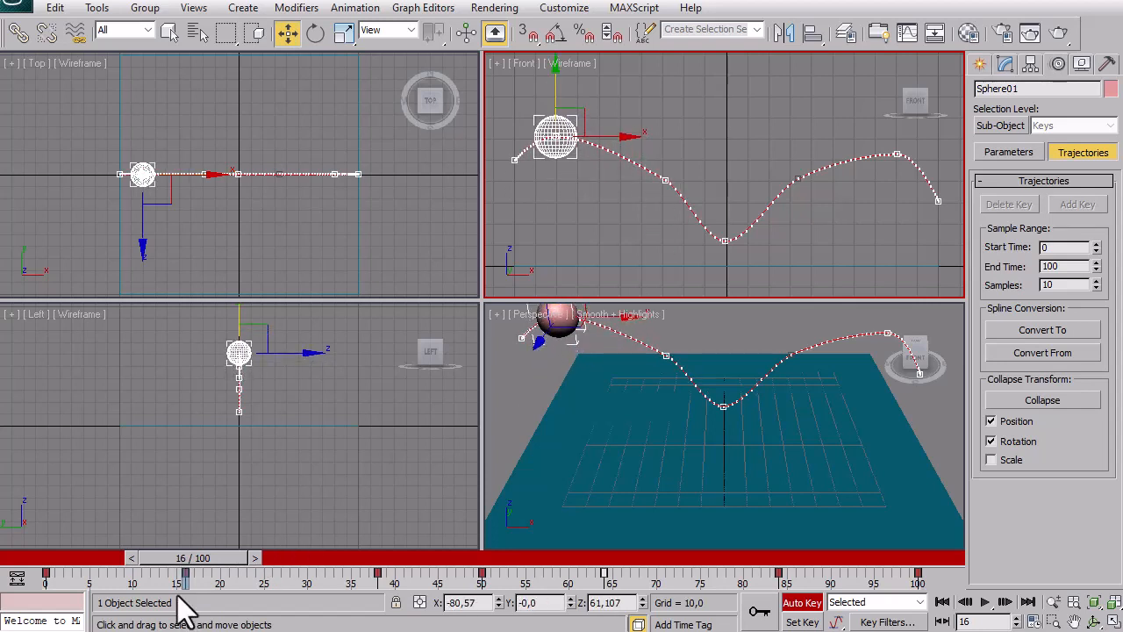
{"action": "left_click_drag", "start_coordinate": [219, 559], "coordinate": [285, 623]}
{"action": "key", "text": "Home"}
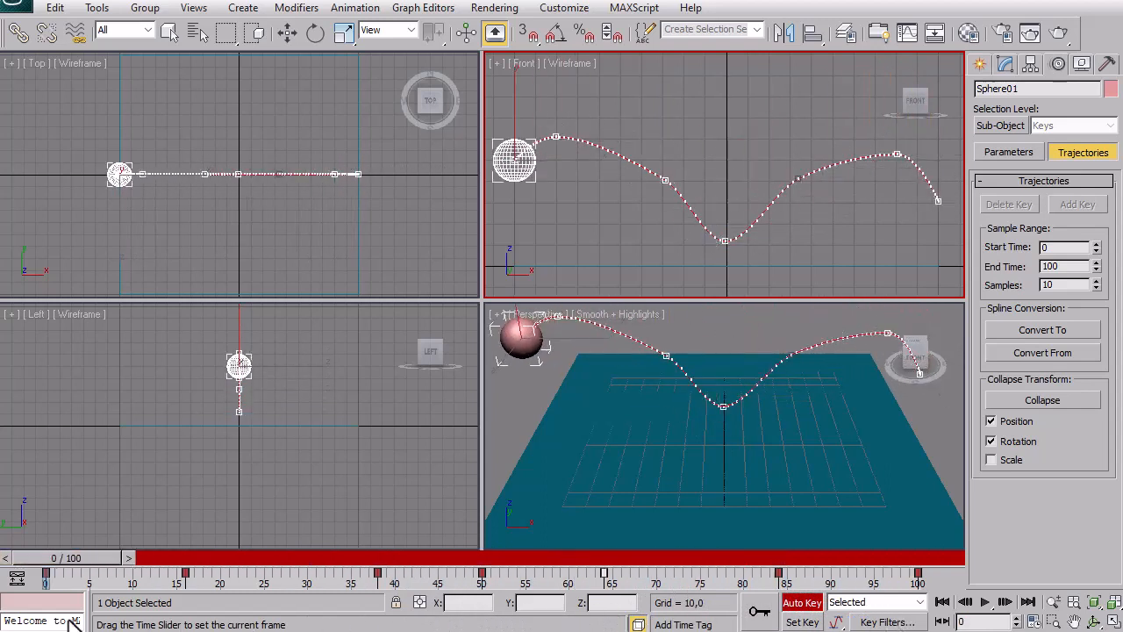
Activate the Move tool and review the sphere's motion key parameters before returning to its trajectory display.
{"action": "key", "text": "w"}
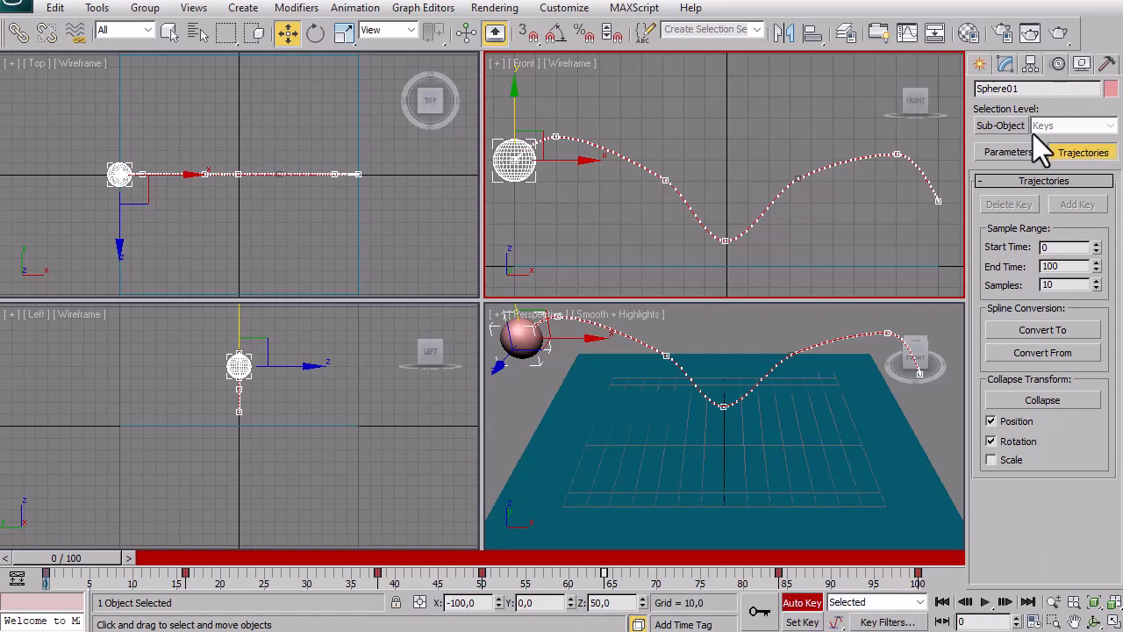
{"action": "left_click", "coordinate": [1023, 154]}
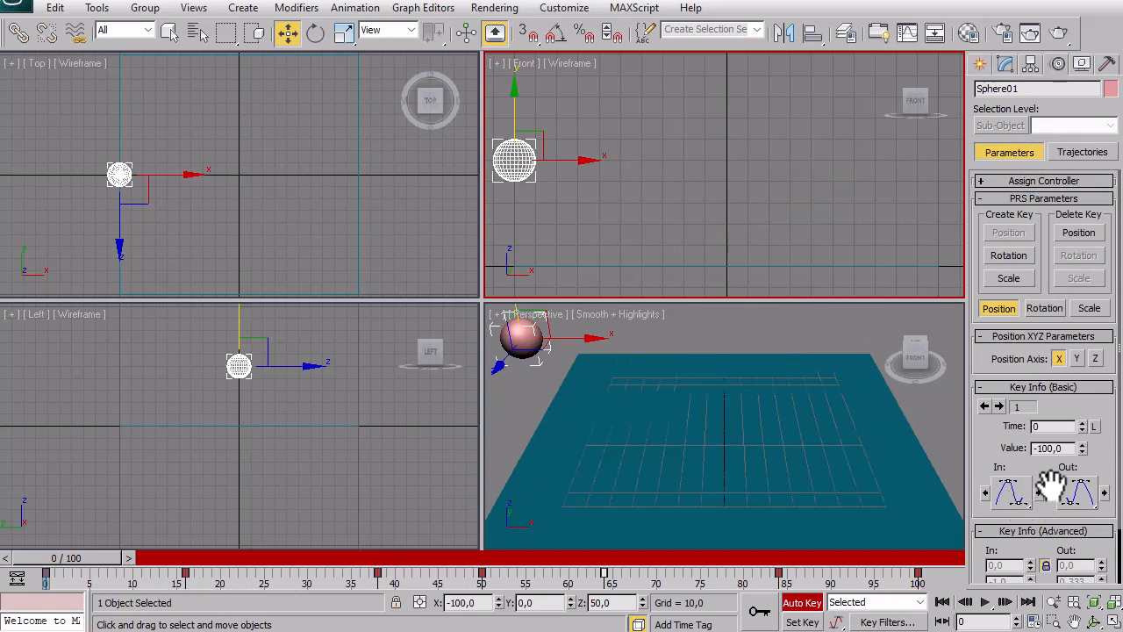
{"action": "left_click", "coordinate": [1085, 154]}
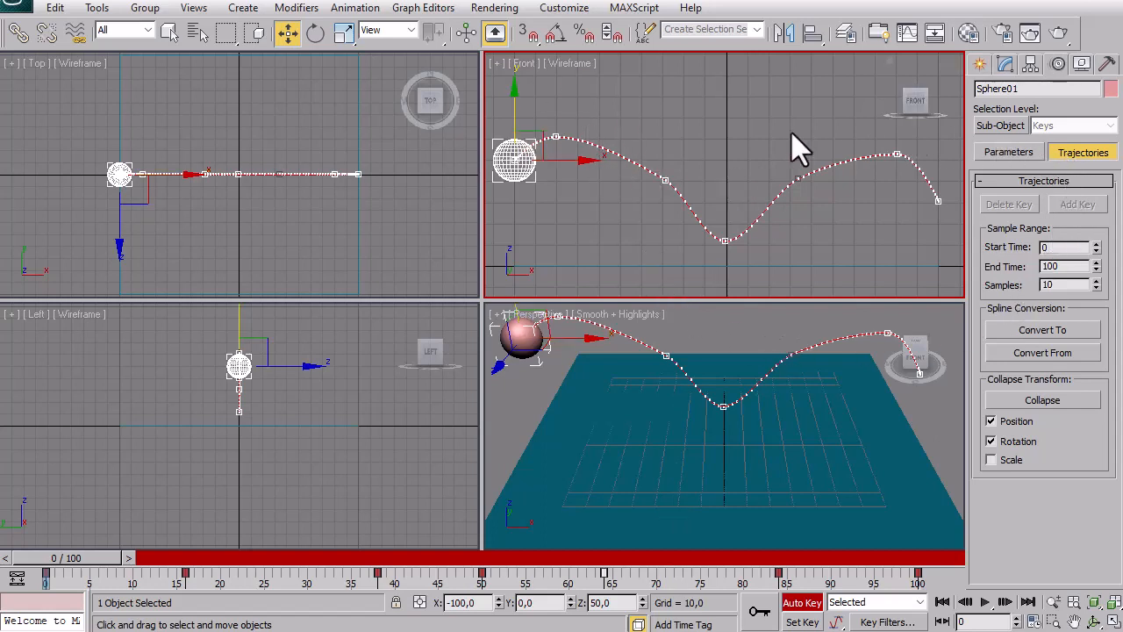
Open the Track View Curve Editor, enlarge it upward, and bring Sphere01's position tracks into view.
{"action": "left_click", "coordinate": [447, 16]}
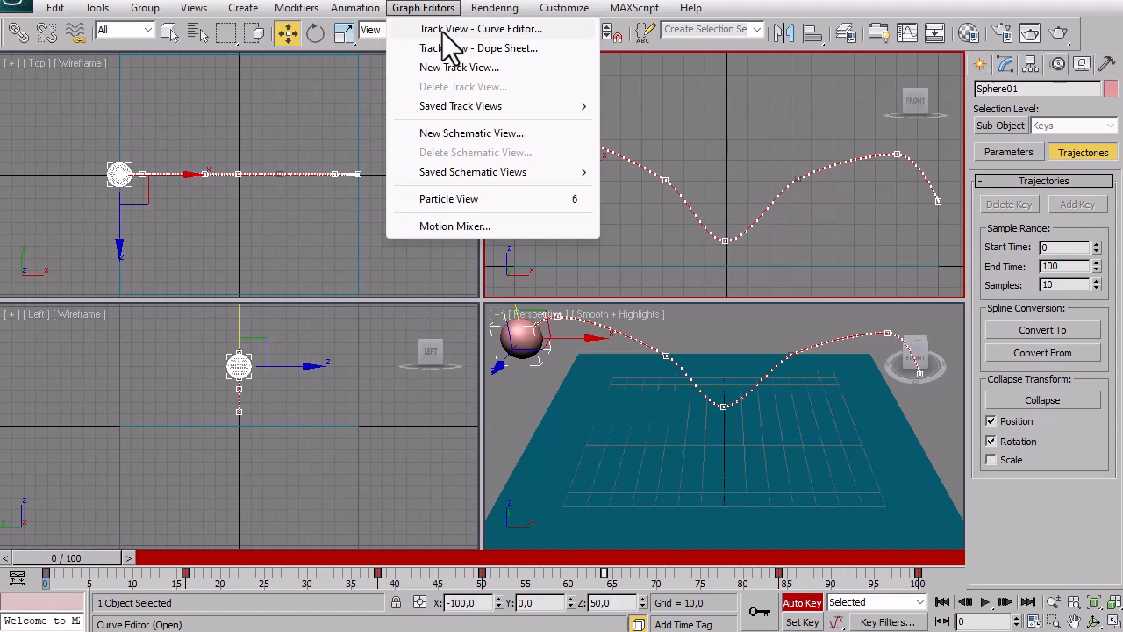
{"action": "left_click", "coordinate": [443, 30]}
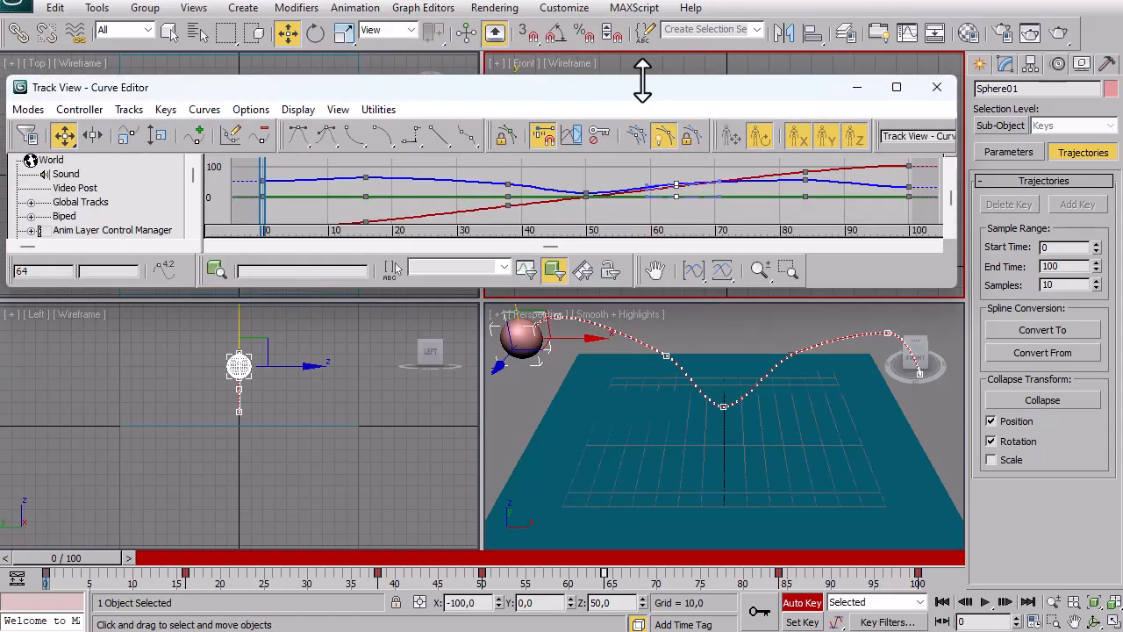
{"action": "left_click_drag", "start_coordinate": [643, 81], "coordinate": [642, 2]}
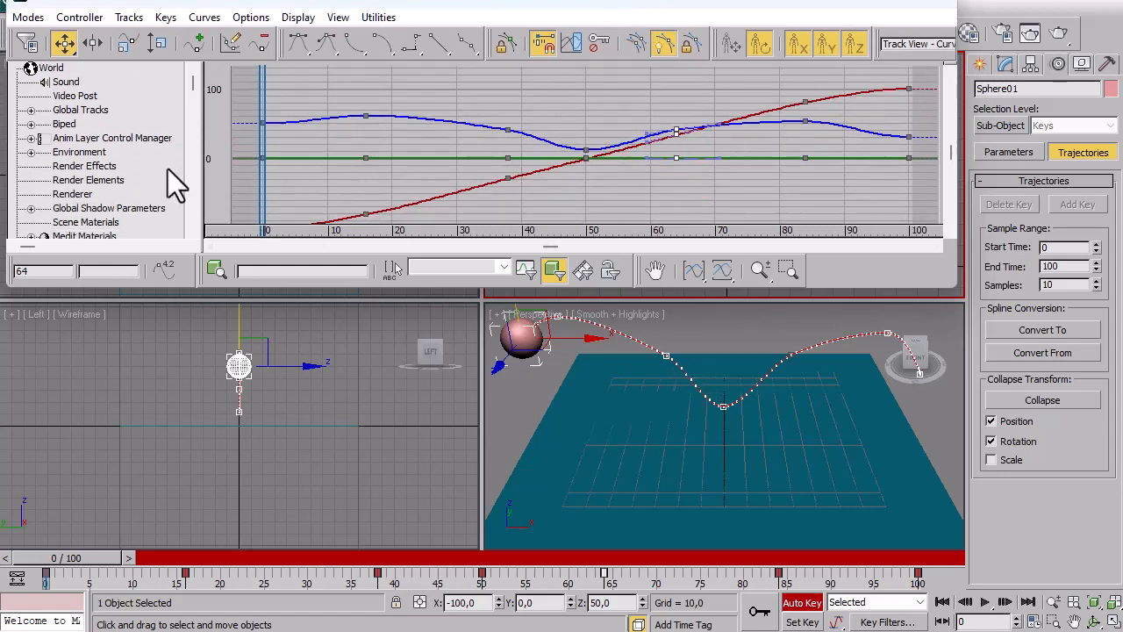
{"action": "left_click_drag", "start_coordinate": [195, 86], "coordinate": [193, 152]}
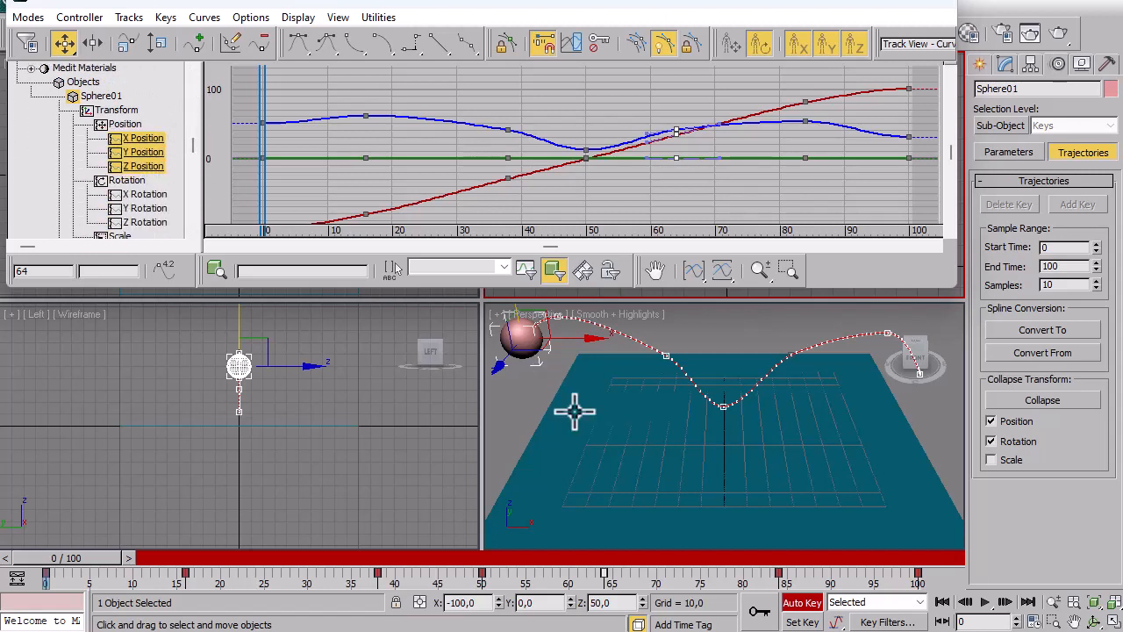
Start playback of the bounce in the perspective view and turn off Auto Key recording.
{"action": "left_click", "coordinate": [986, 603]}
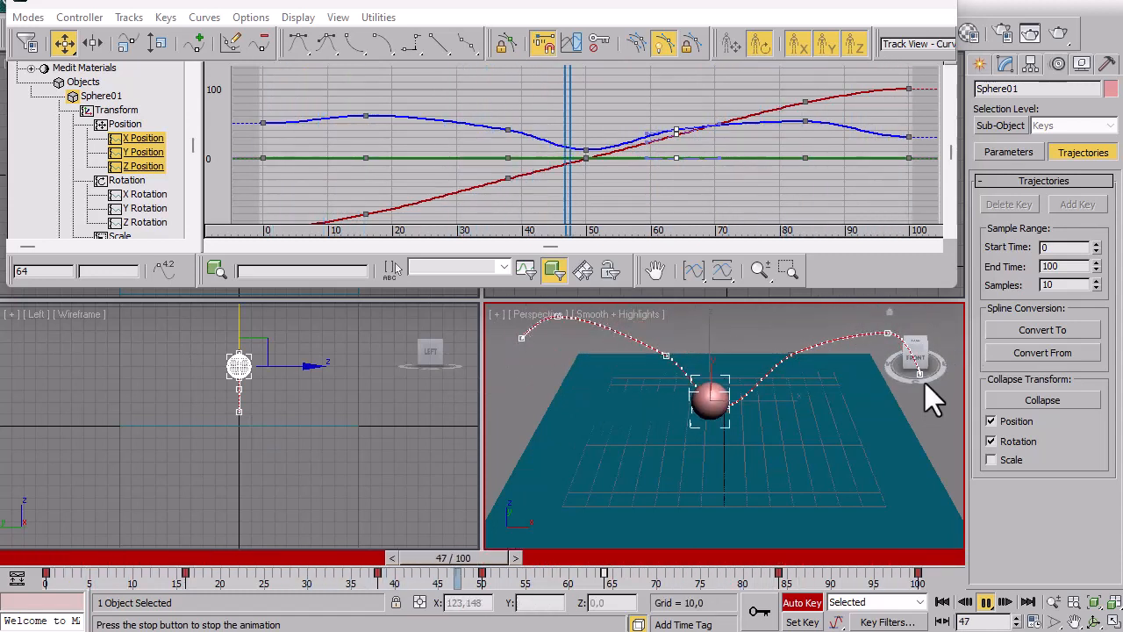
{"action": "left_click", "coordinate": [802, 603]}
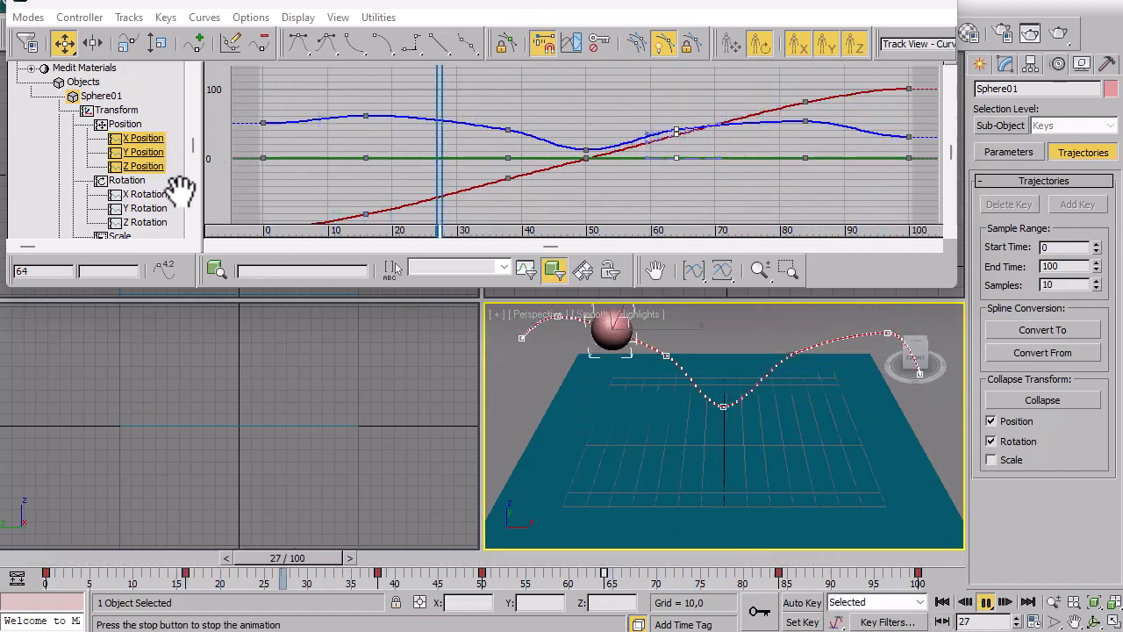
Delete the intermediate keys on the sphere's X Position curve, keeping only those at frames 0 and 100, and check the playback.
{"action": "left_click", "coordinate": [141, 139]}
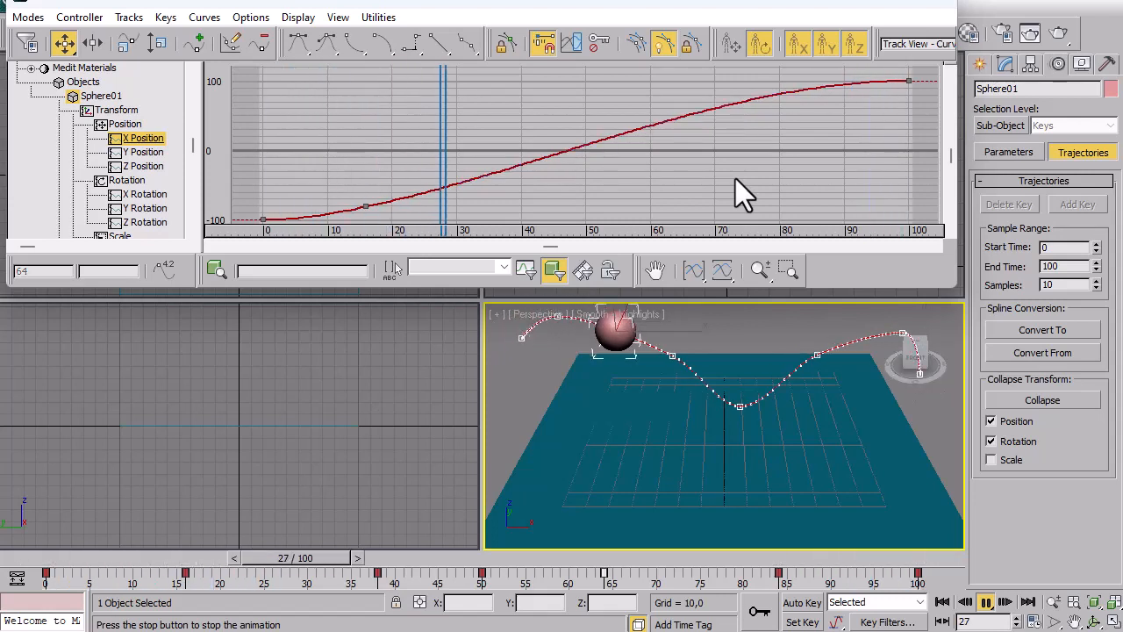
{"action": "left_click", "coordinate": [365, 206]}
{"action": "key", "text": "Delete"}
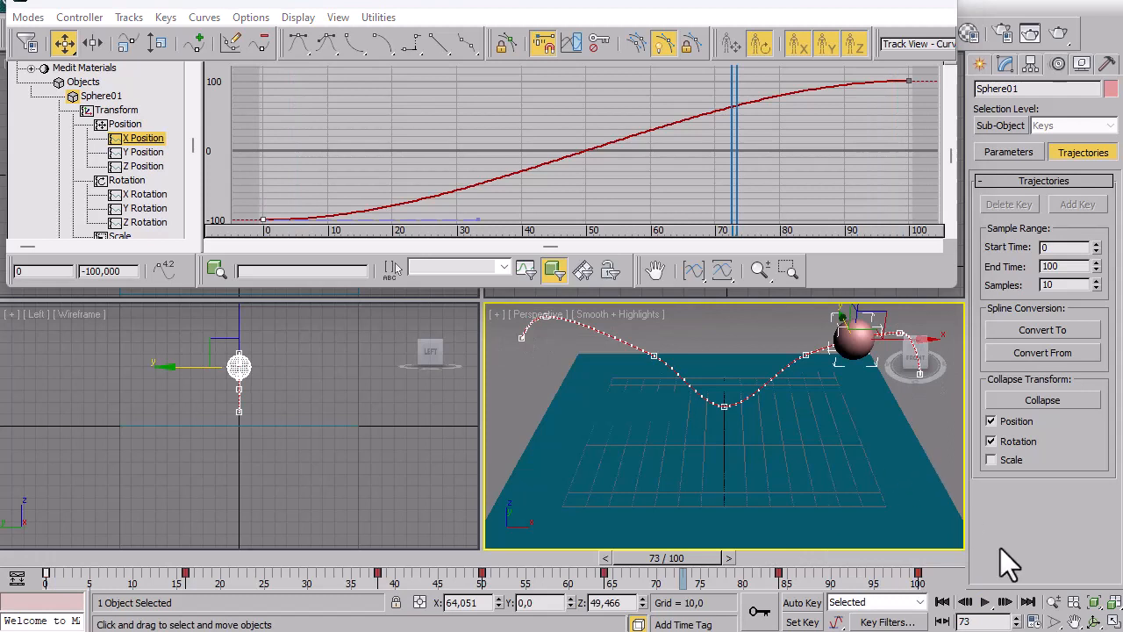
{"action": "left_click", "coordinate": [984, 603]}
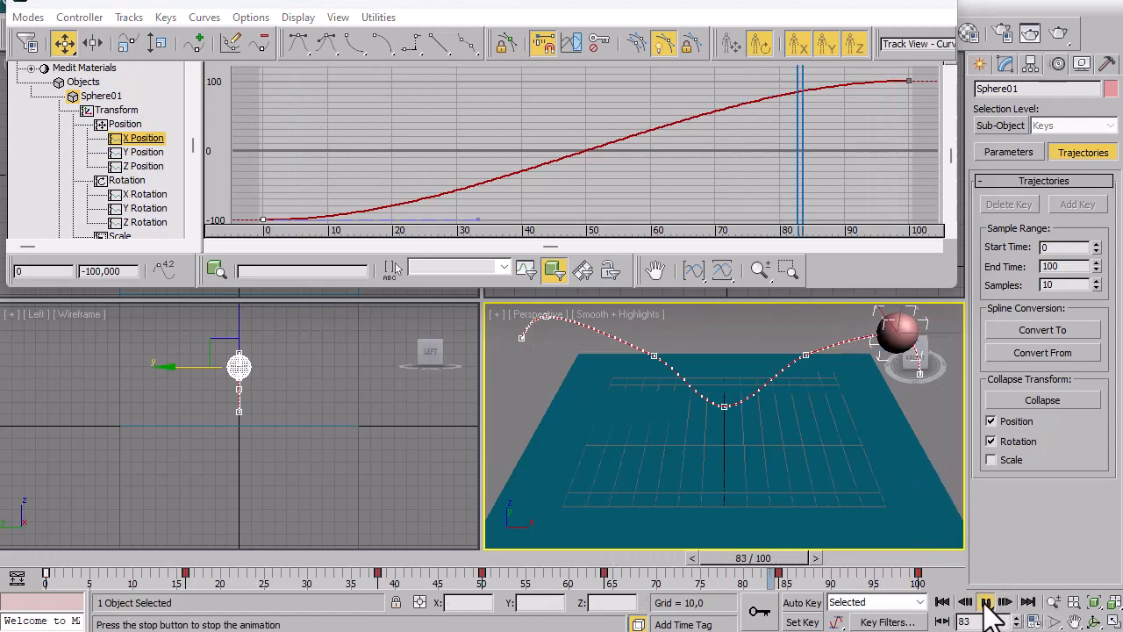
{"action": "left_click", "coordinate": [984, 604]}
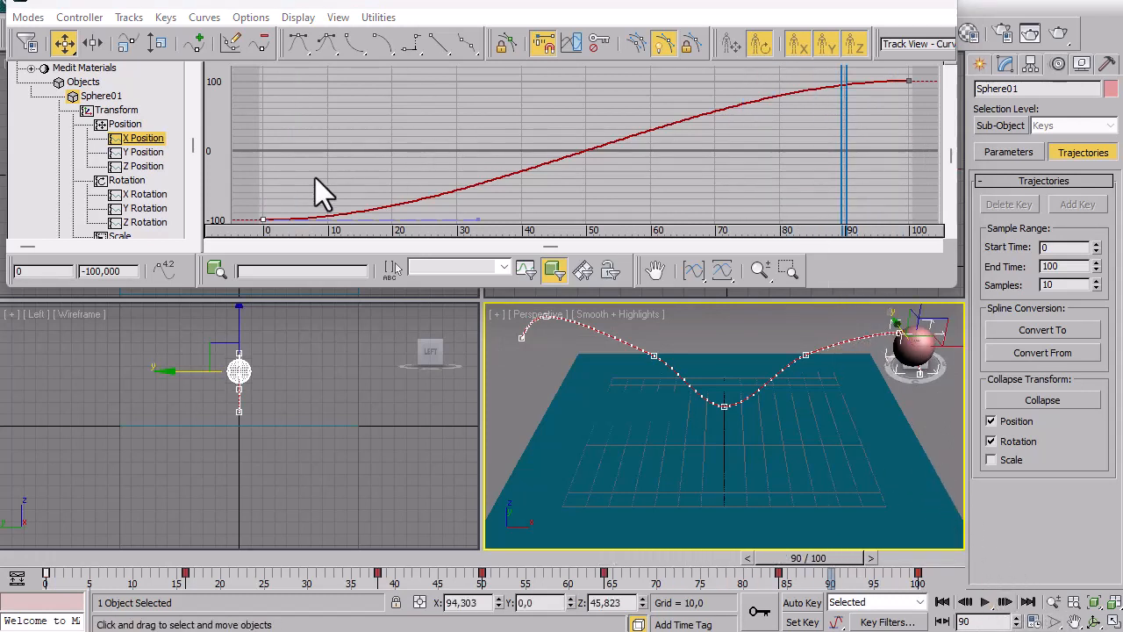
Make the X Position tangents linear at the frame 100 and frame 0 keys, and scrub the timeline to frame 100.
{"action": "left_click", "coordinate": [909, 82]}
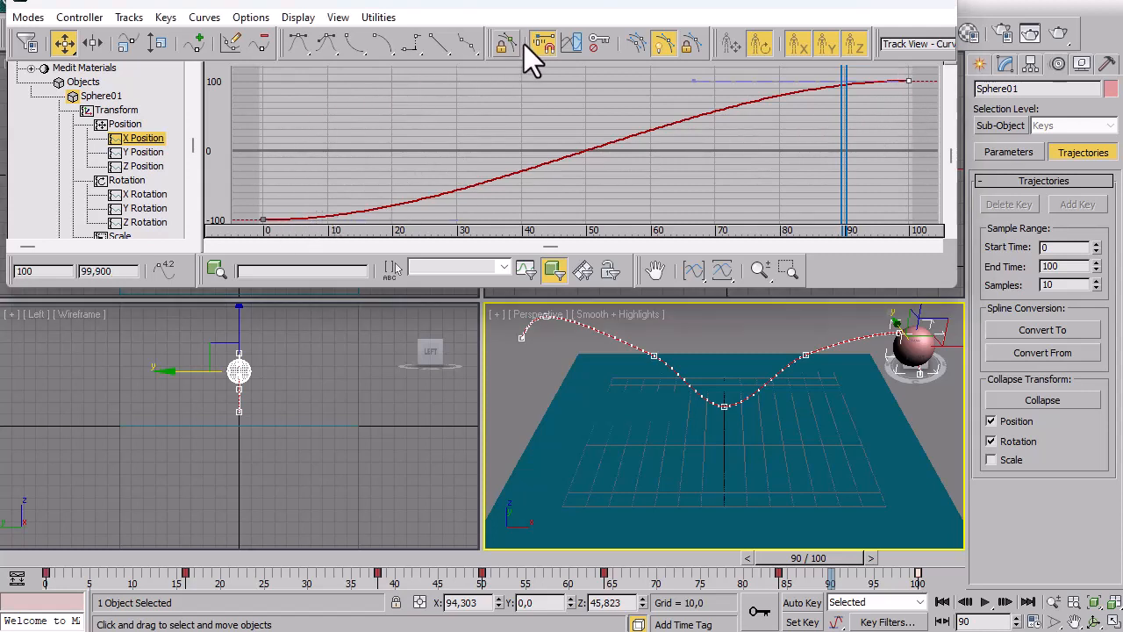
{"action": "left_click", "coordinate": [447, 62]}
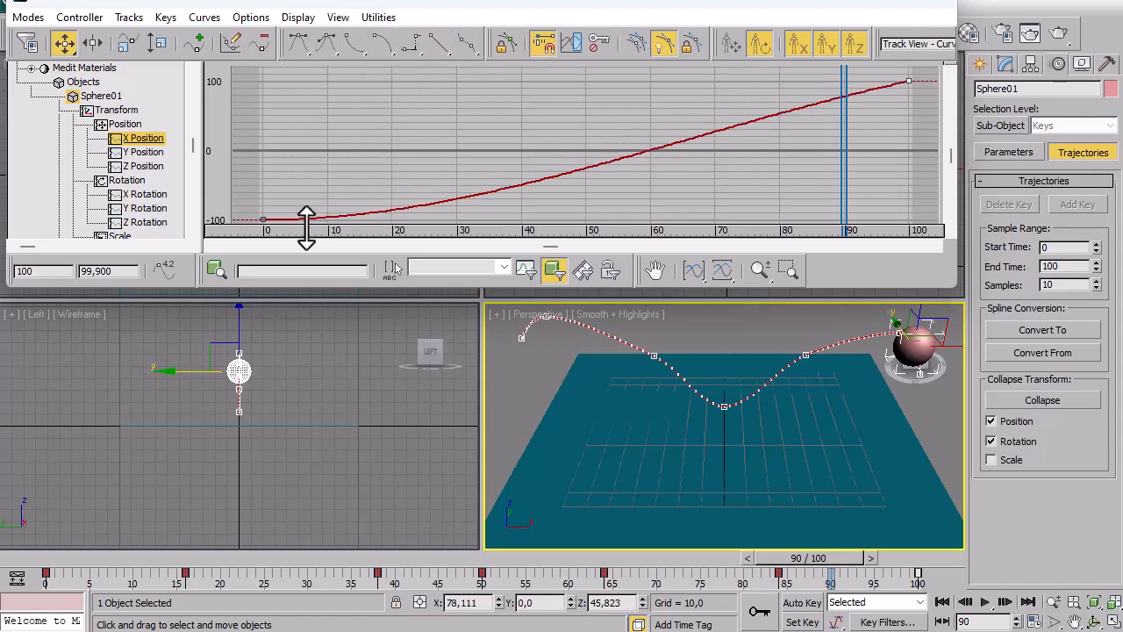
{"action": "left_click", "coordinate": [264, 219]}
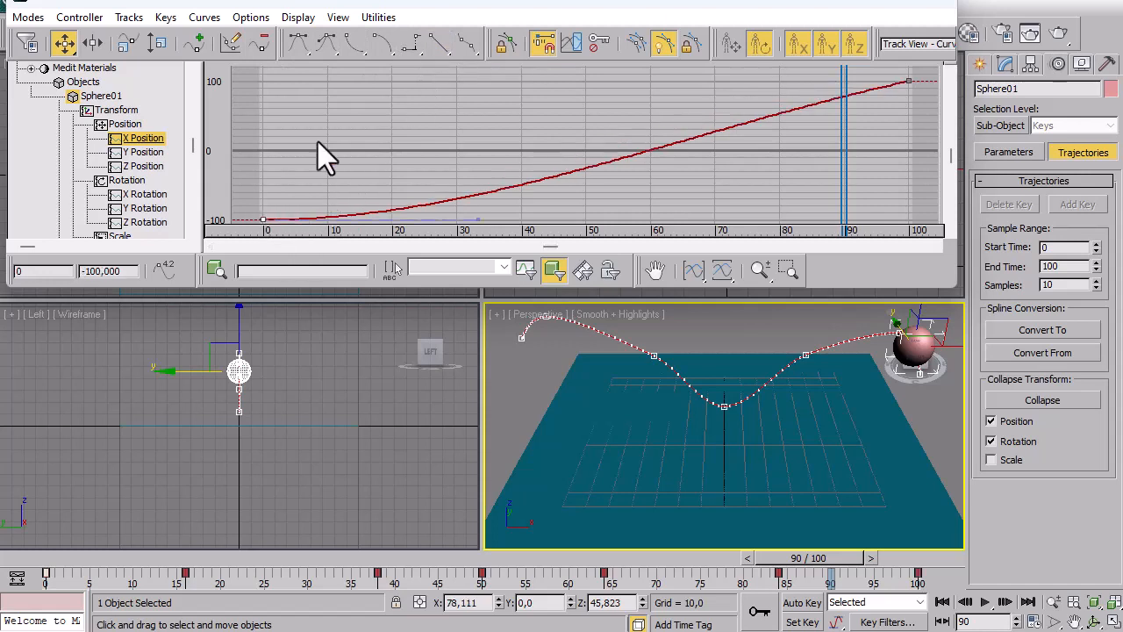
{"action": "left_click", "coordinate": [434, 45]}
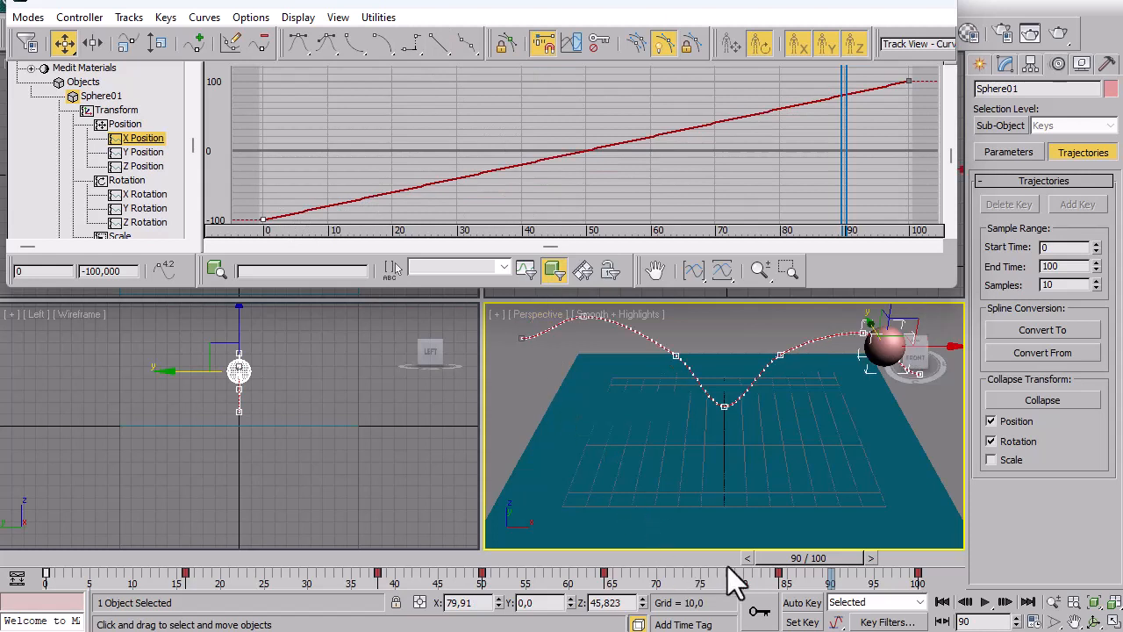
{"action": "left_click_drag", "start_coordinate": [800, 558], "coordinate": [1035, 597]}
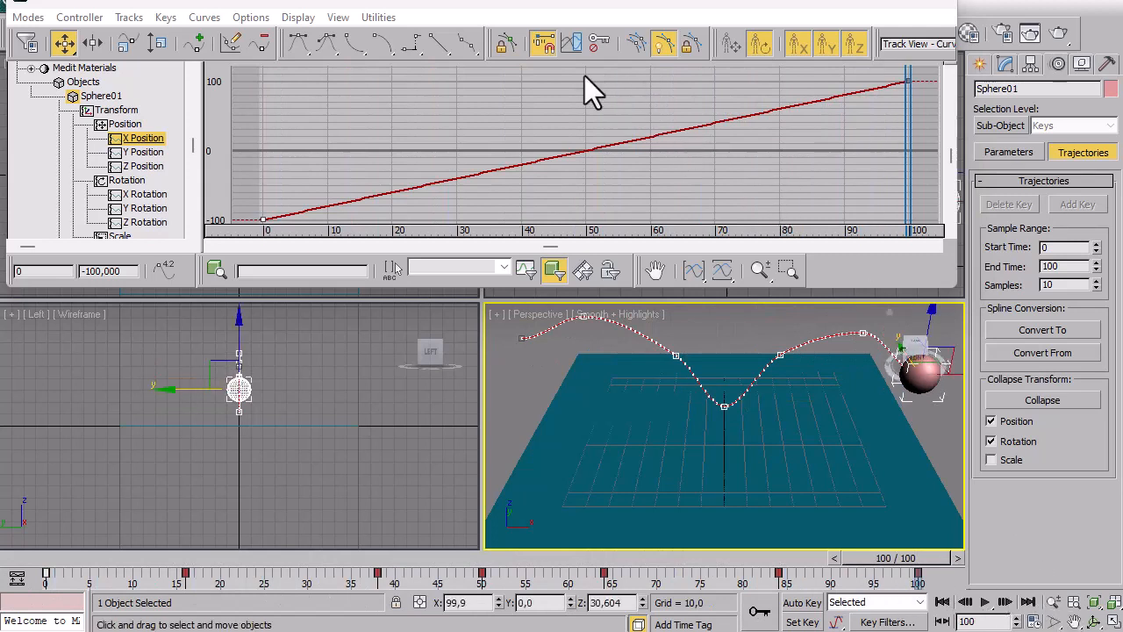
Examine the Y Position and Z Position curves, checking the value of the Y key at frame 16 and the Z key at frame 0.
{"action": "left_click", "coordinate": [142, 152]}
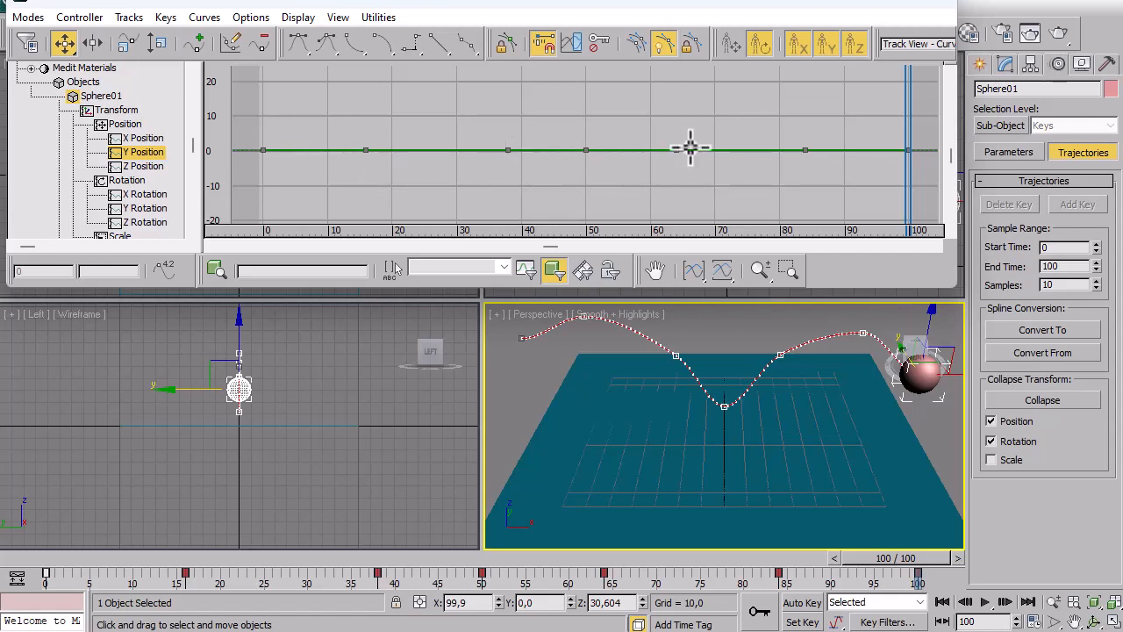
{"action": "left_click", "coordinate": [365, 151]}
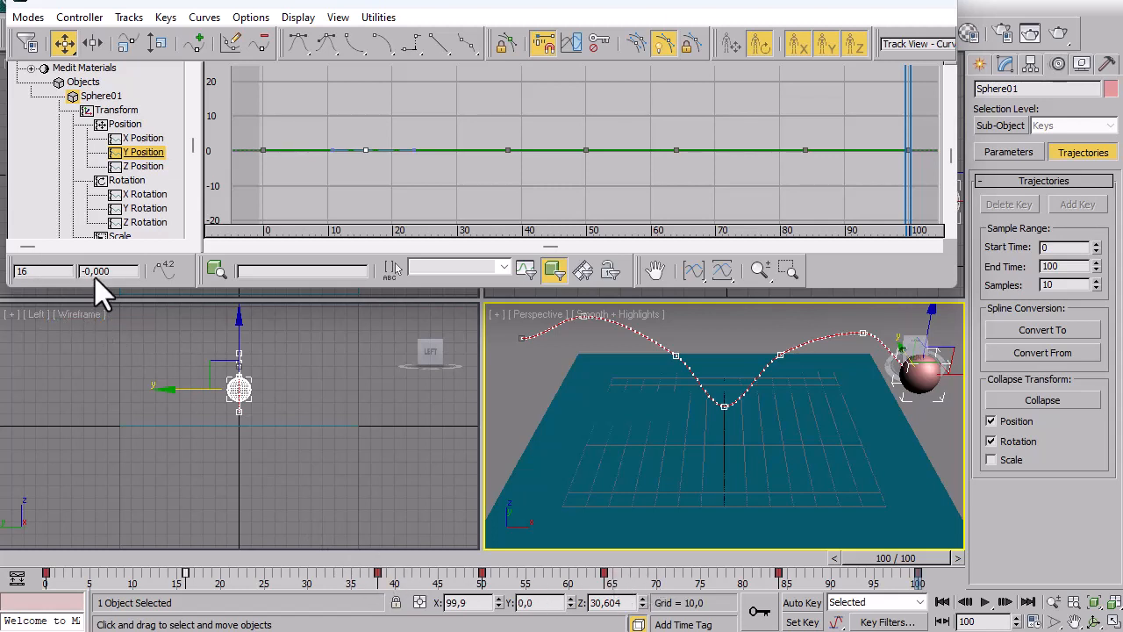
{"action": "left_click", "coordinate": [143, 167]}
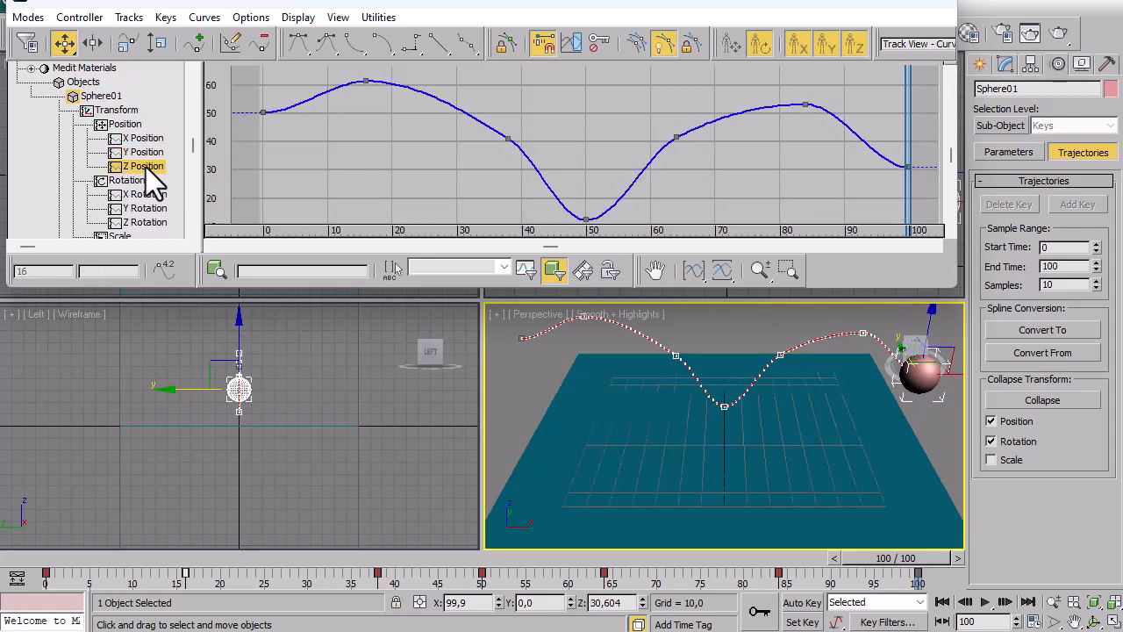
{"action": "left_click", "coordinate": [264, 112]}
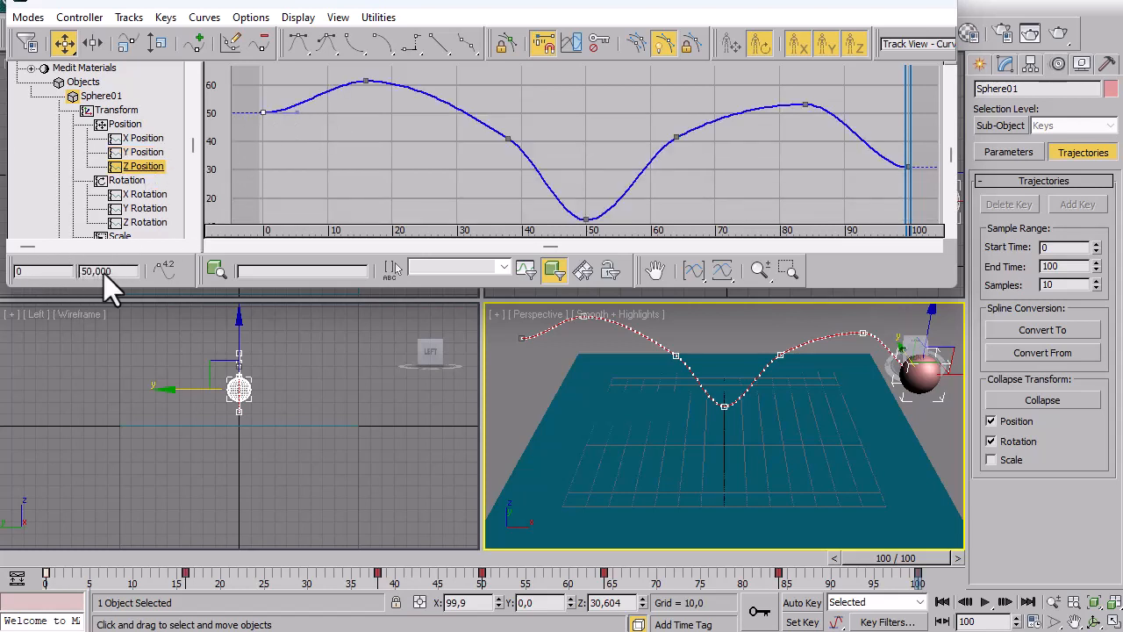
{"action": "left_click_drag", "start_coordinate": [116, 272], "coordinate": [65, 272]}
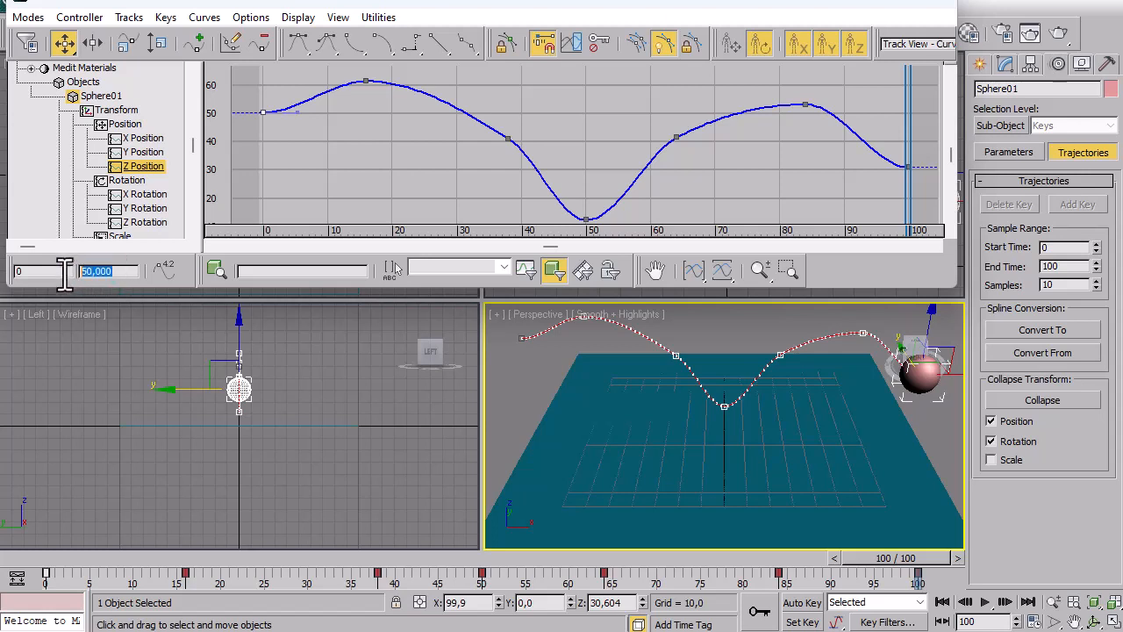
{"action": "left_click", "coordinate": [121, 270]}
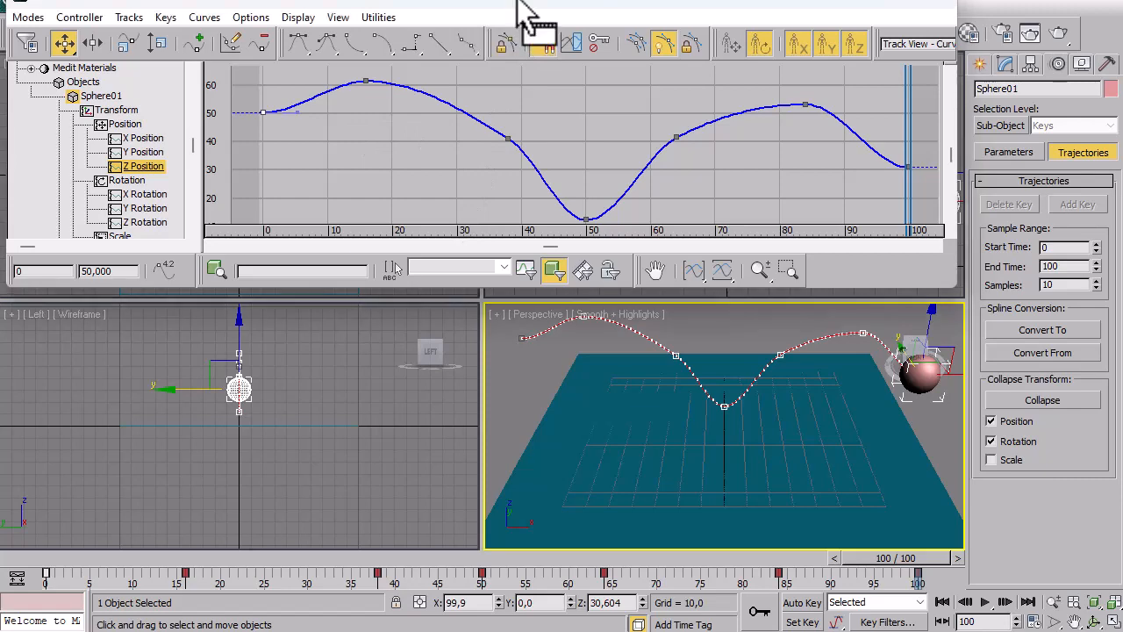
Reposition the Curve Editor below the front view and play the animation there.
{"action": "left_click_drag", "start_coordinate": [518, 1], "coordinate": [518, 0]}
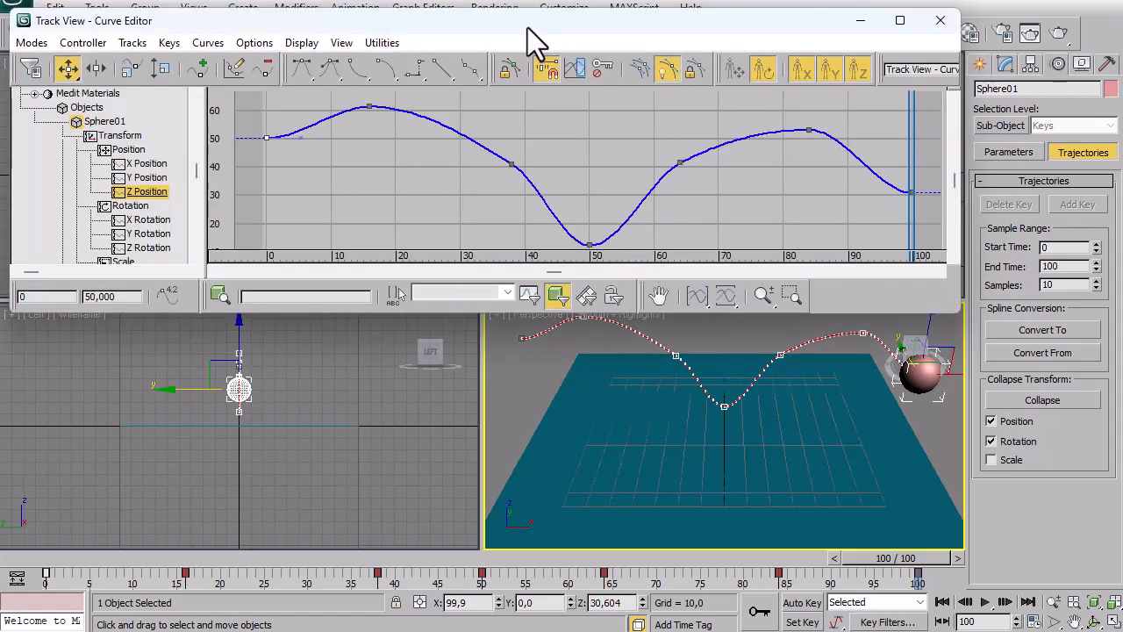
{"action": "left_click_drag", "start_coordinate": [527, 28], "coordinate": [562, 340]}
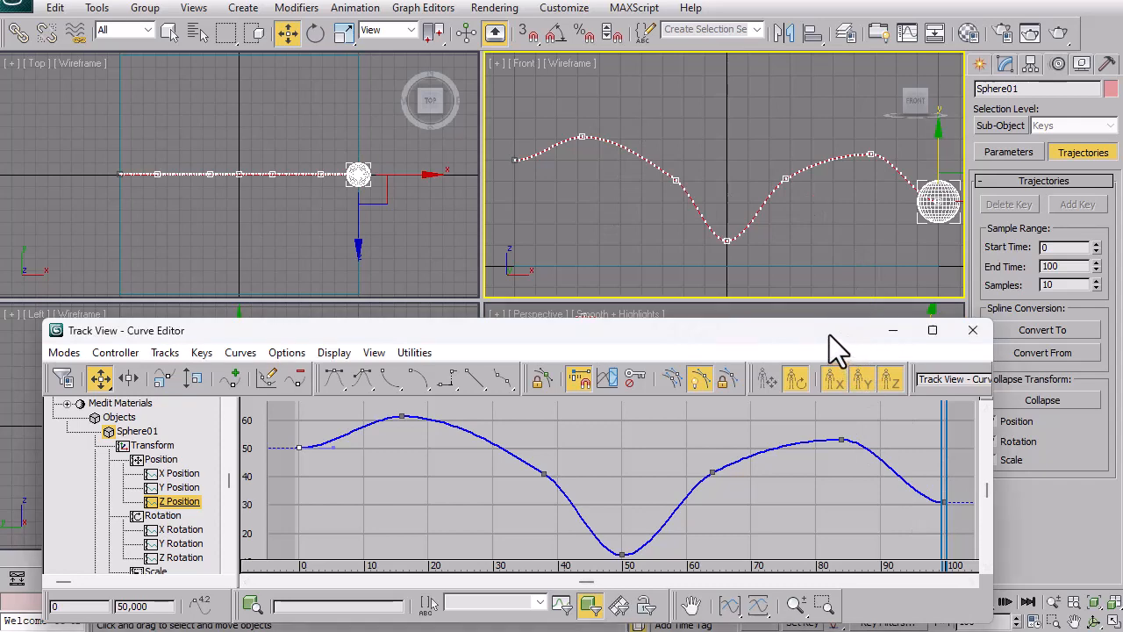
{"action": "left_click_drag", "start_coordinate": [820, 319], "coordinate": [807, 297]}
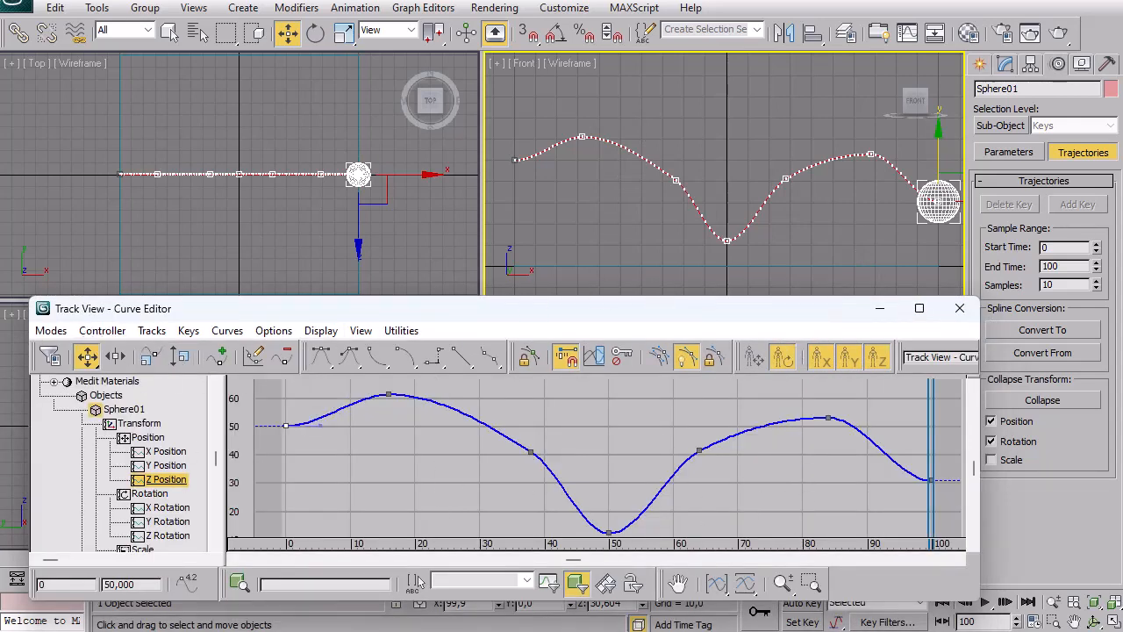
{"action": "left_click", "coordinate": [994, 607]}
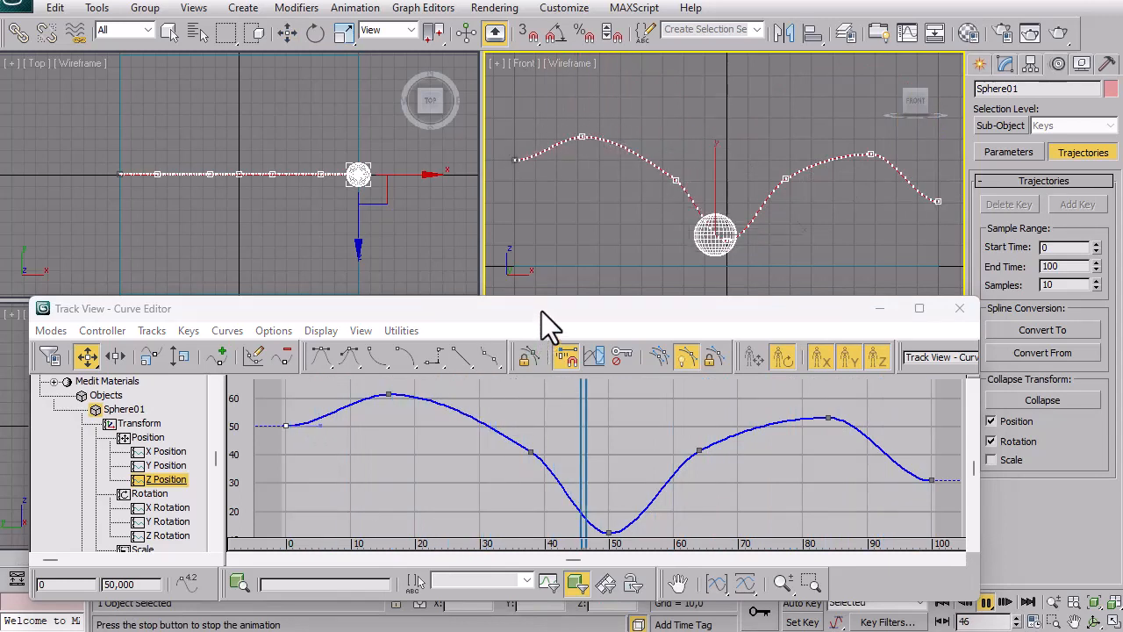
Enlarge the Curve Editor and raise the Z Position tangent handles: outgoing at frame 0, and both sides at frame 50 into a sharp V.
{"action": "left_click_drag", "start_coordinate": [535, 301], "coordinate": [535, 270]}
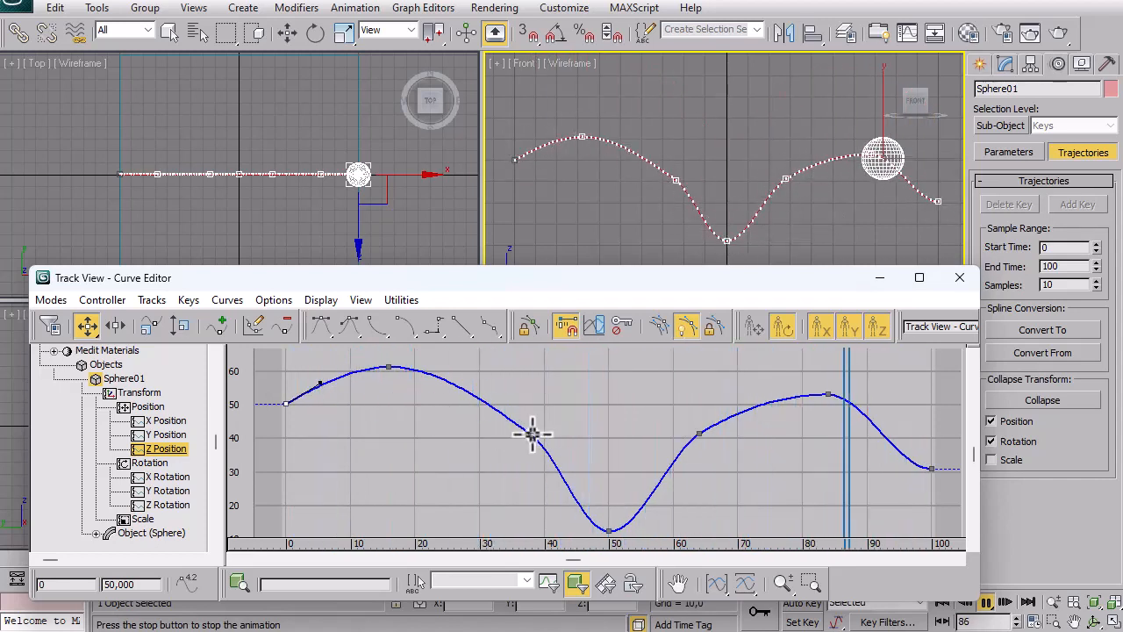
{"action": "left_click", "coordinate": [608, 531]}
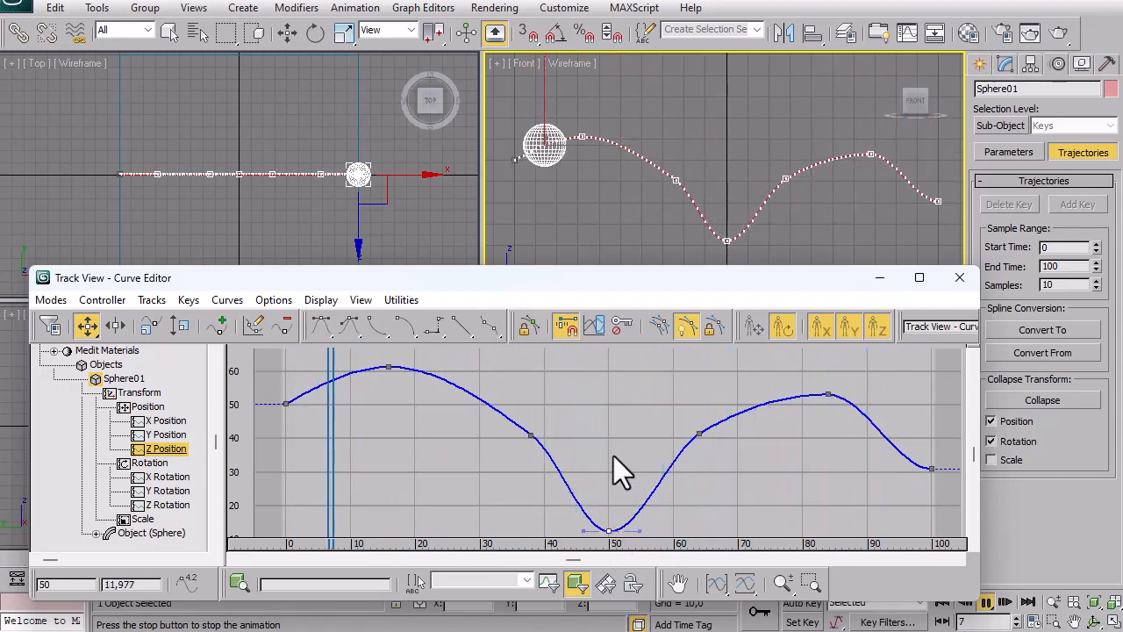
{"action": "mouse_move", "coordinate": [586, 529]}
{"action": "left_mouse_down"}
{"action": "mouse_move", "coordinate": [650, 451]}
{"action": "mouse_move", "coordinate": [557, 476]}
{"action": "mouse_move", "coordinate": [526, 546]}
{"action": "mouse_move", "coordinate": [602, 494]}
{"action": "mouse_move", "coordinate": [561, 526]}
{"action": "mouse_move", "coordinate": [602, 526]}
{"action": "mouse_move", "coordinate": [580, 533]}
{"action": "left_mouse_up"}
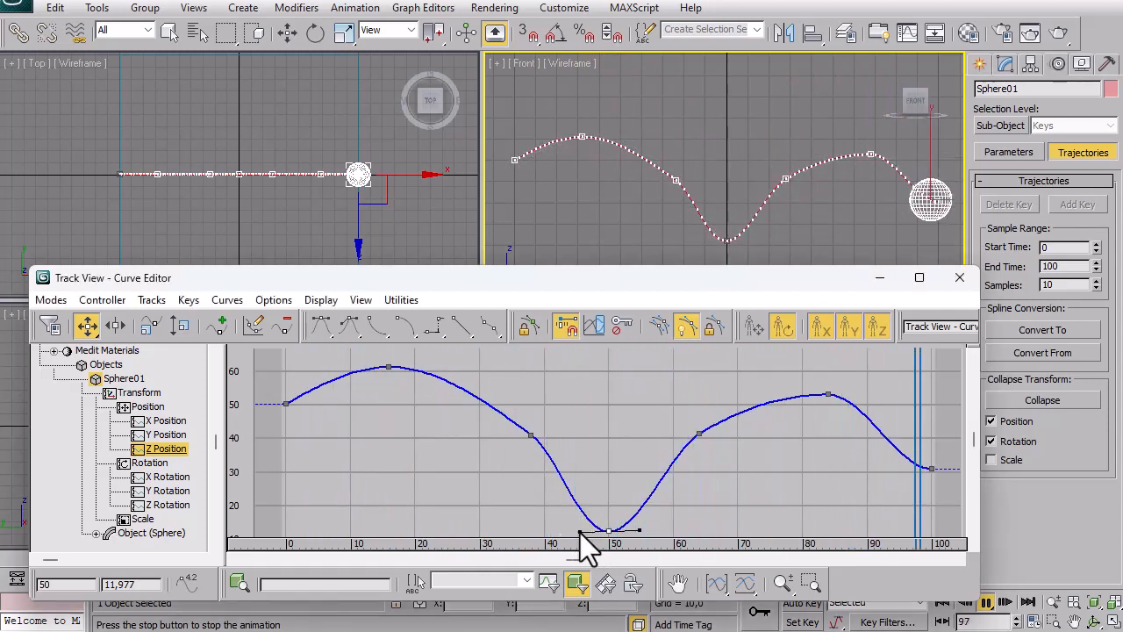
{"action": "left_click_drag", "start_coordinate": [603, 436], "coordinate": [578, 481]}
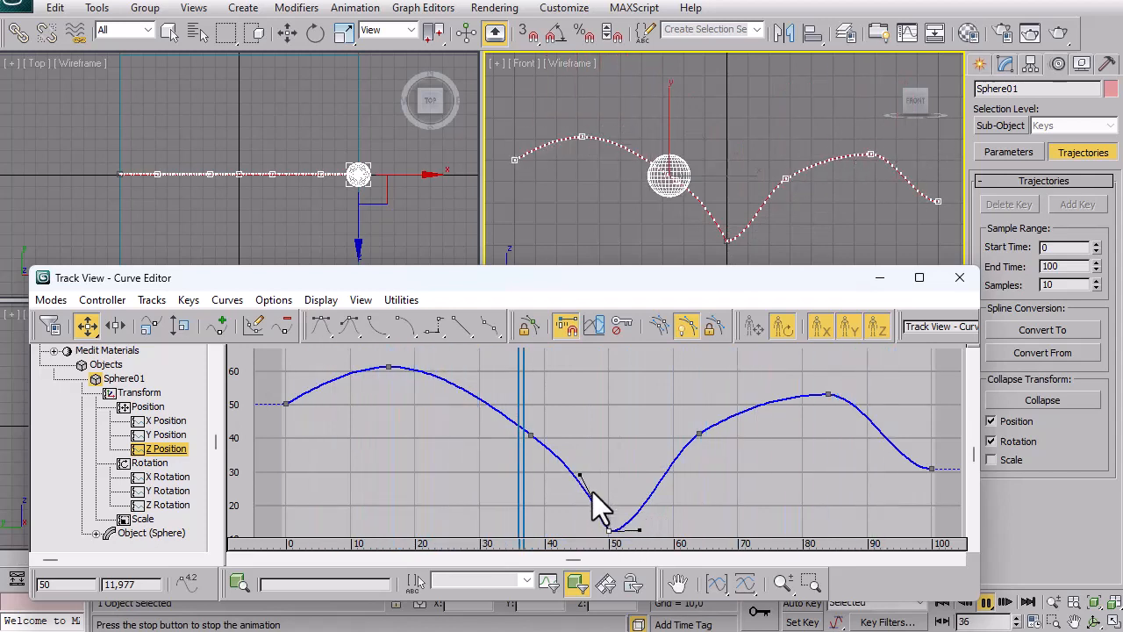
{"action": "left_click_drag", "start_coordinate": [640, 529], "coordinate": [641, 478]}
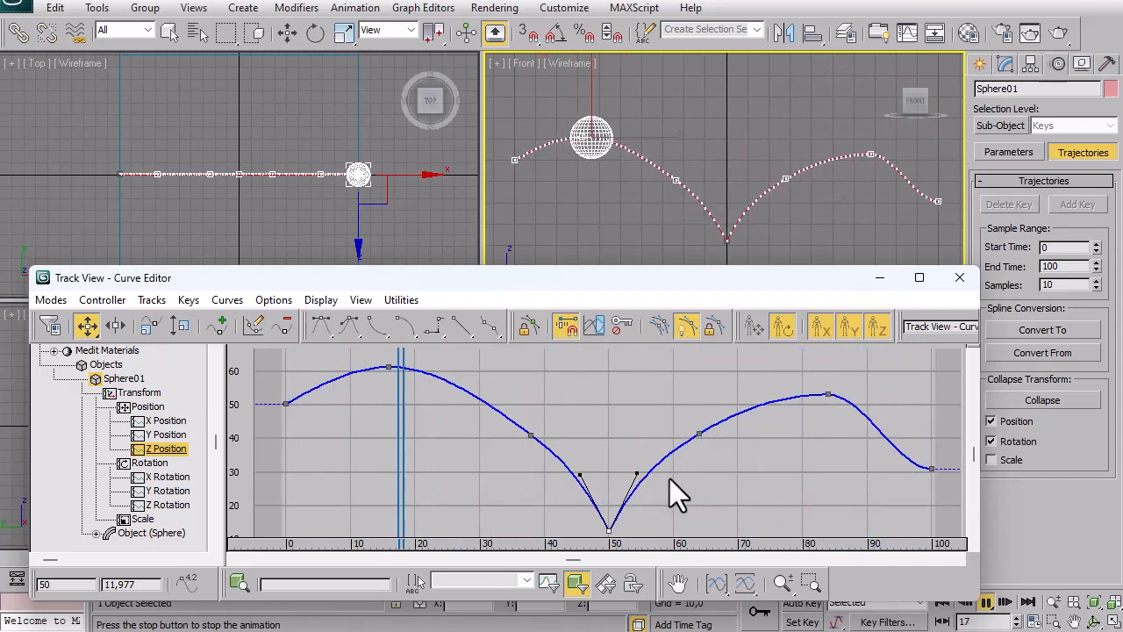
Move the Z Position key at frame 38 up and slightly earlier, to frame 37 at a value of about 44.3.
{"action": "left_click", "coordinate": [535, 436]}
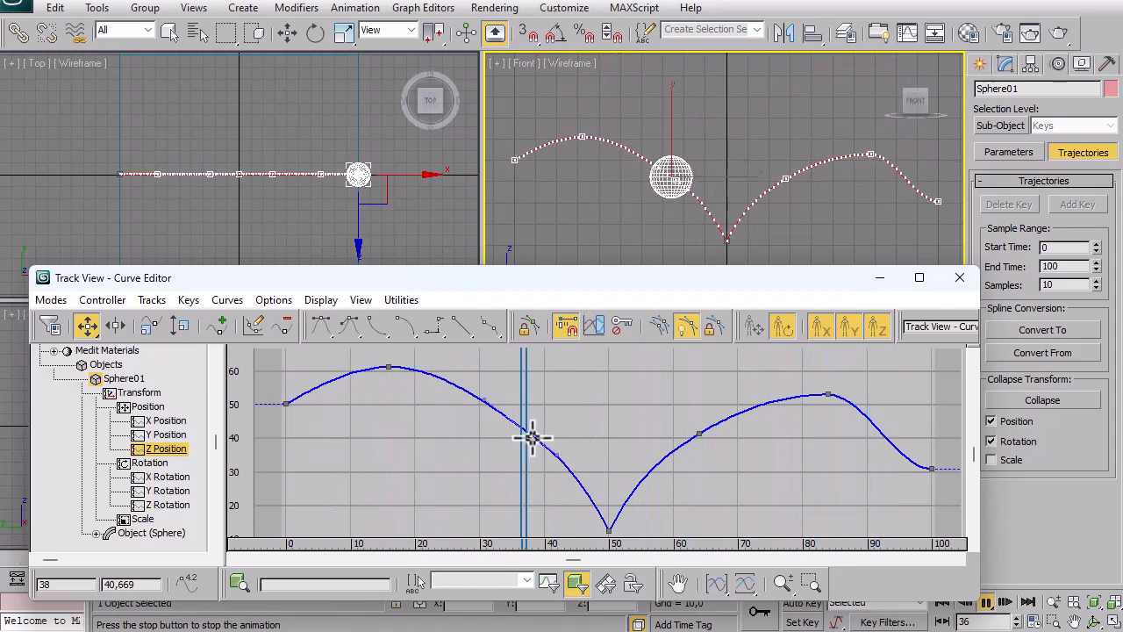
{"action": "left_click_drag", "start_coordinate": [529, 434], "coordinate": [534, 366]}
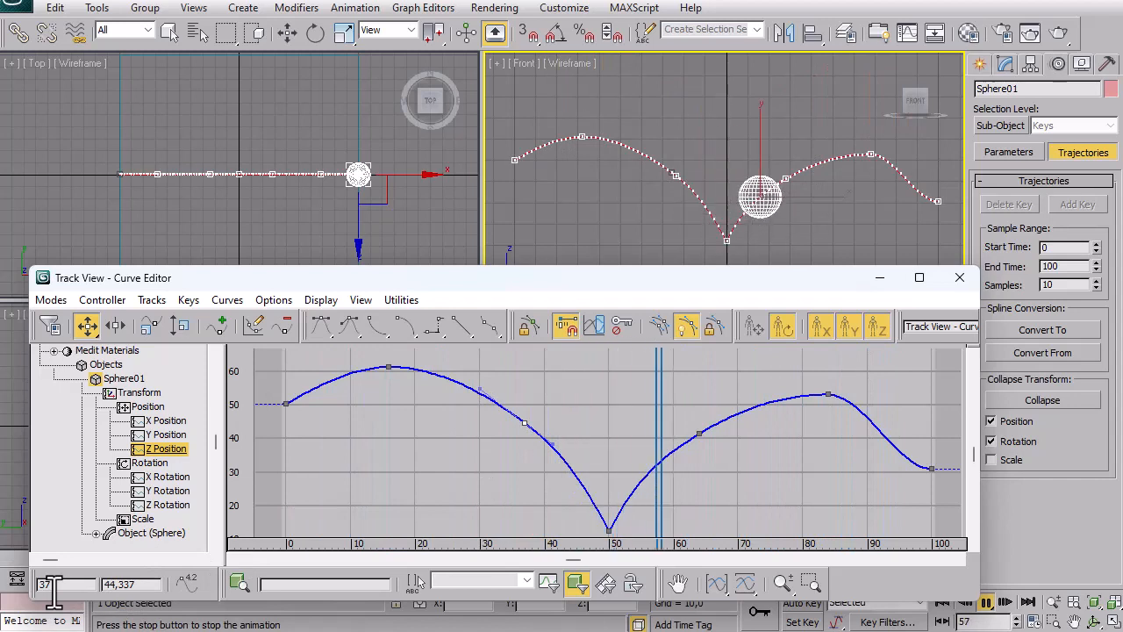
Move the Z Position key at frame 37 to frame 39, and round the arc using the tangent handles at frames 16 and 39.
{"action": "mouse_move", "coordinate": [523, 424]}
{"action": "left_mouse_down"}
{"action": "mouse_move", "coordinate": [424, 440]}
{"action": "mouse_move", "coordinate": [509, 430]}
{"action": "mouse_move", "coordinate": [531, 395]}
{"action": "mouse_move", "coordinate": [538, 424]}
{"action": "left_mouse_up"}
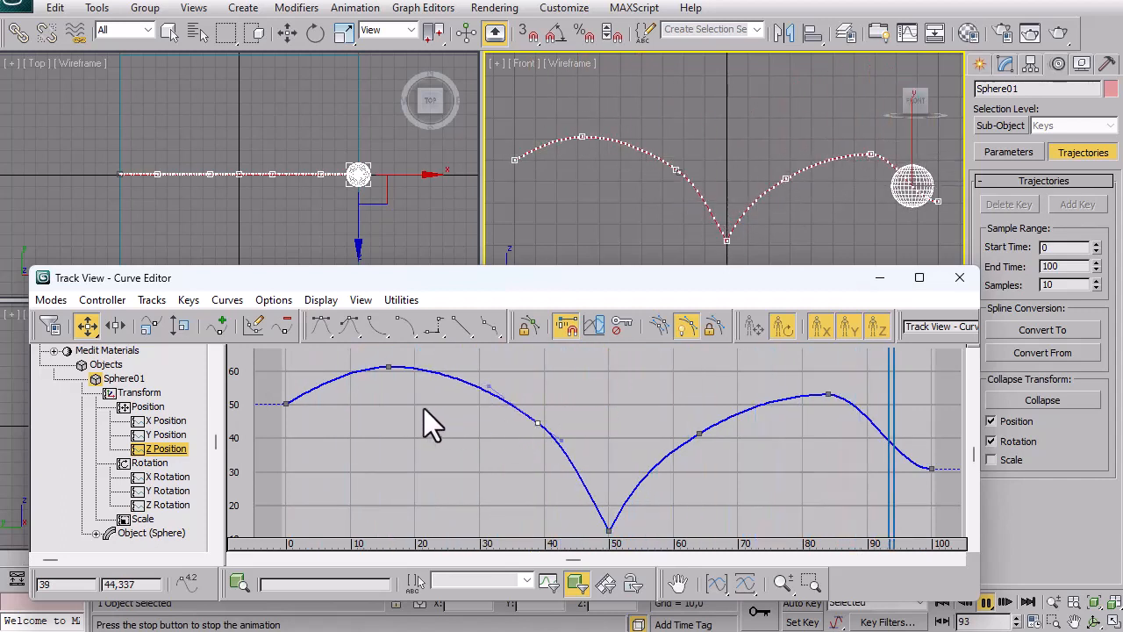
{"action": "left_click", "coordinate": [389, 367]}
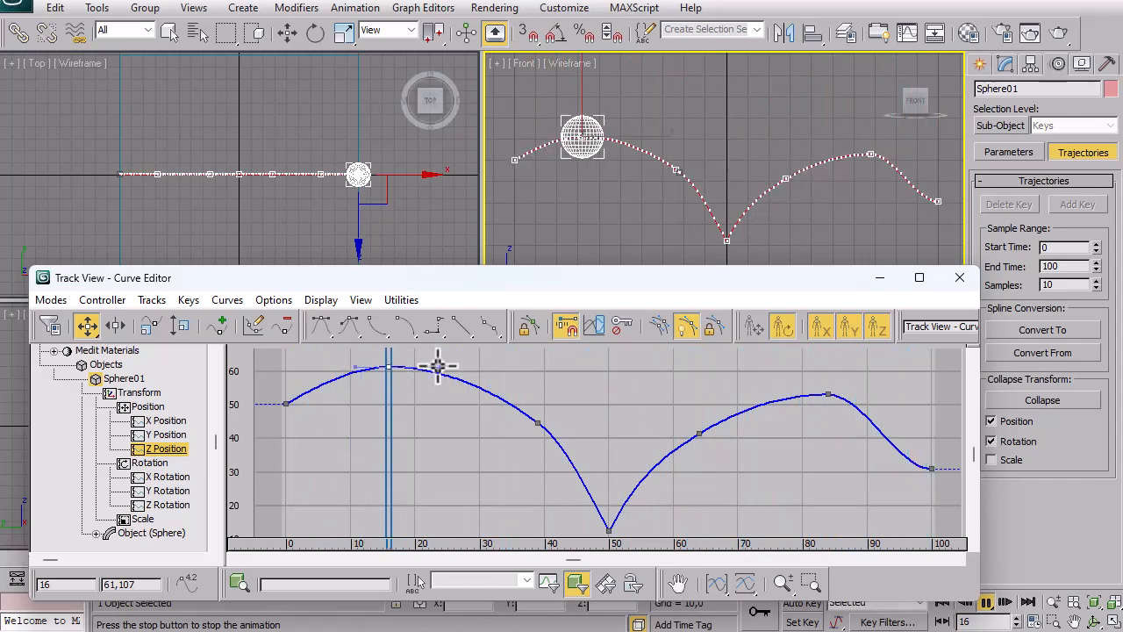
{"action": "left_click_drag", "start_coordinate": [437, 366], "coordinate": [449, 369]}
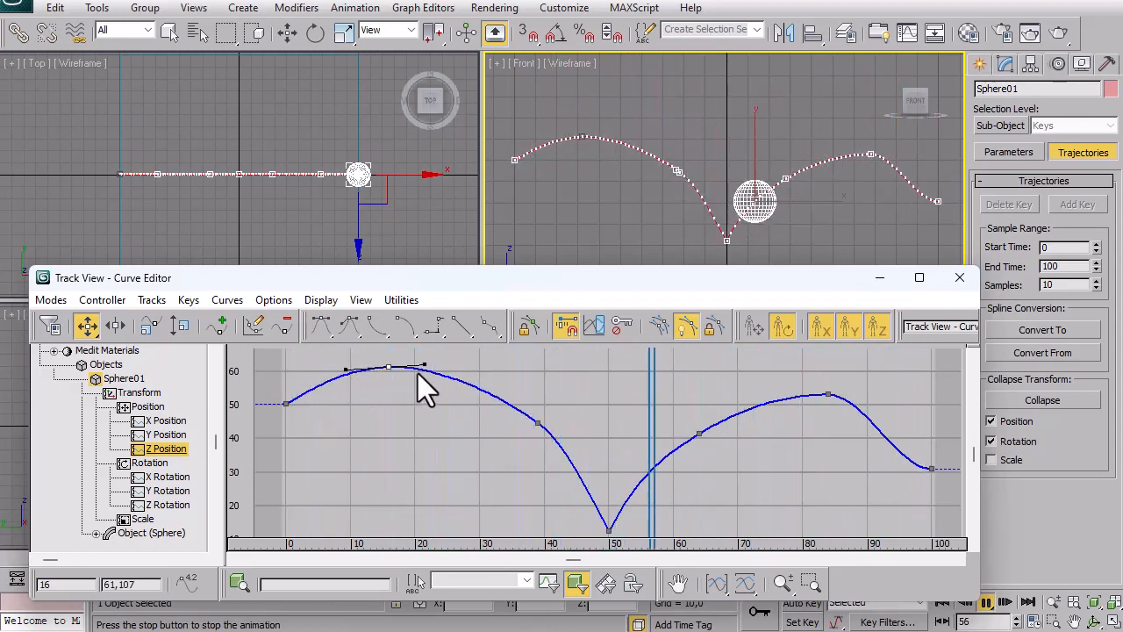
{"action": "left_click", "coordinate": [527, 388]}
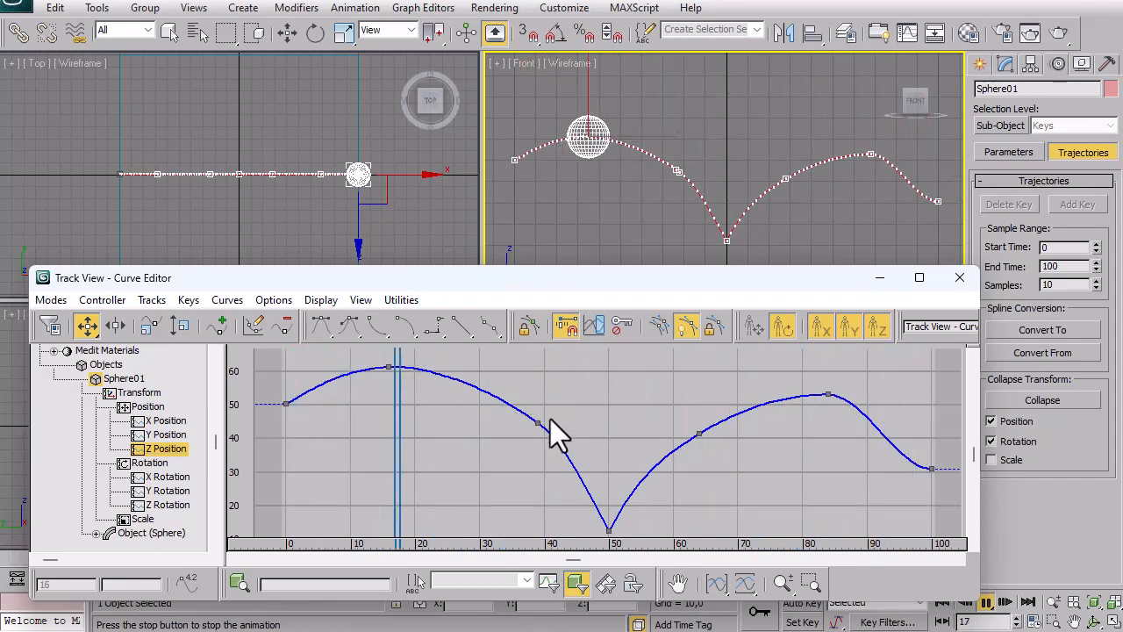
{"action": "left_click", "coordinate": [539, 424]}
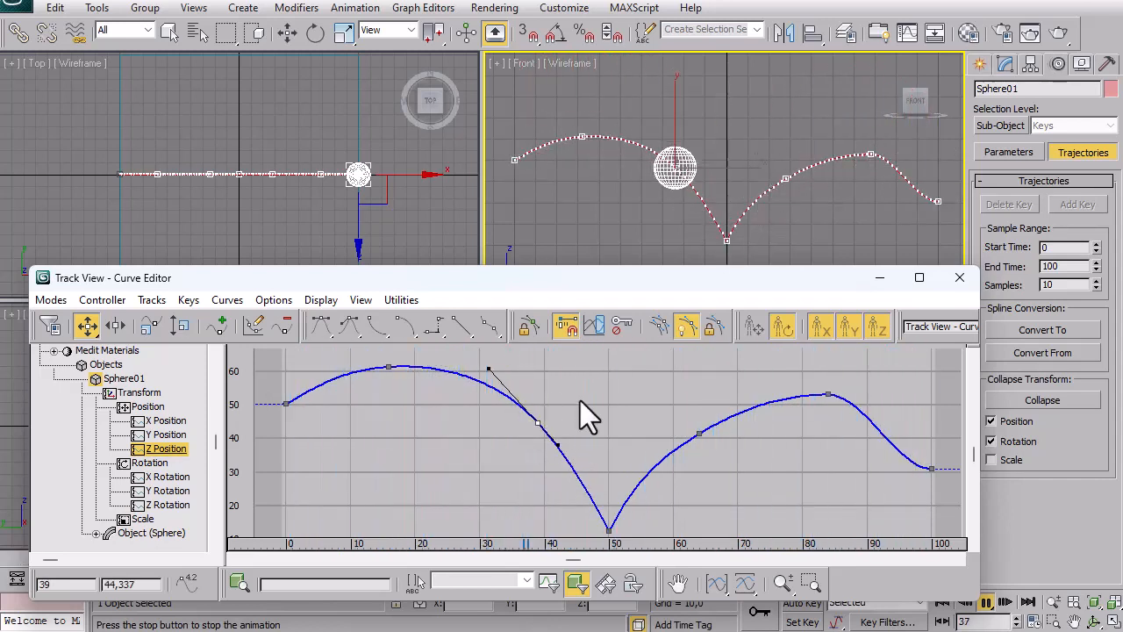
{"action": "left_click", "coordinate": [605, 465]}
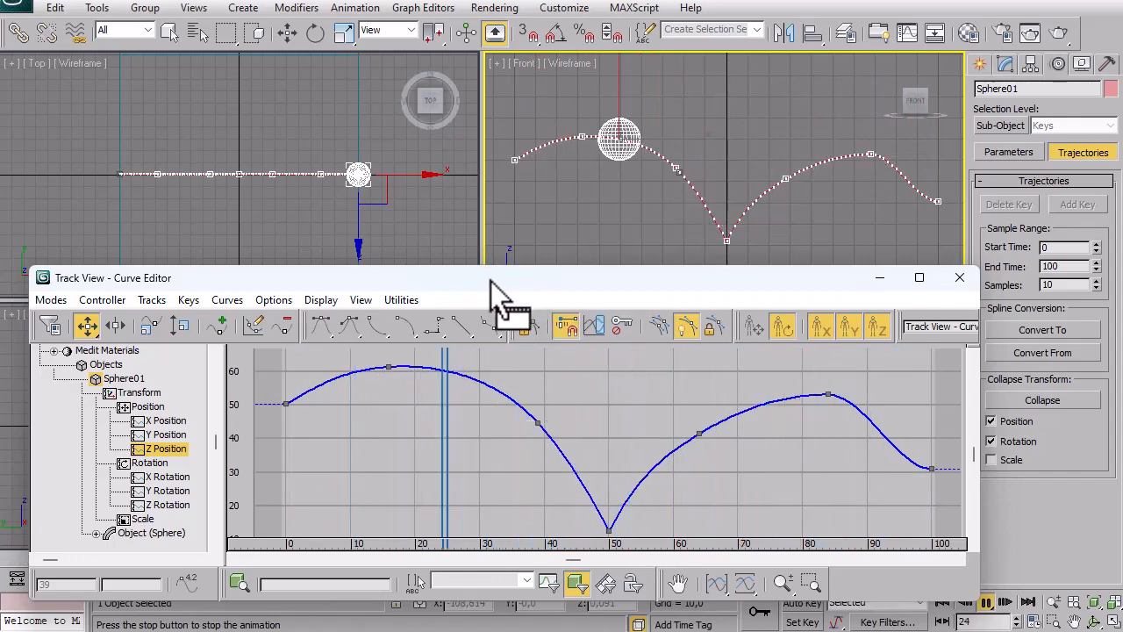
Reposition and shorten the Curve Editor to uncover the timeline, and raise the incoming Z Position tangent handle at frame 100.
{"action": "left_click_drag", "start_coordinate": [497, 268], "coordinate": [472, 255]}
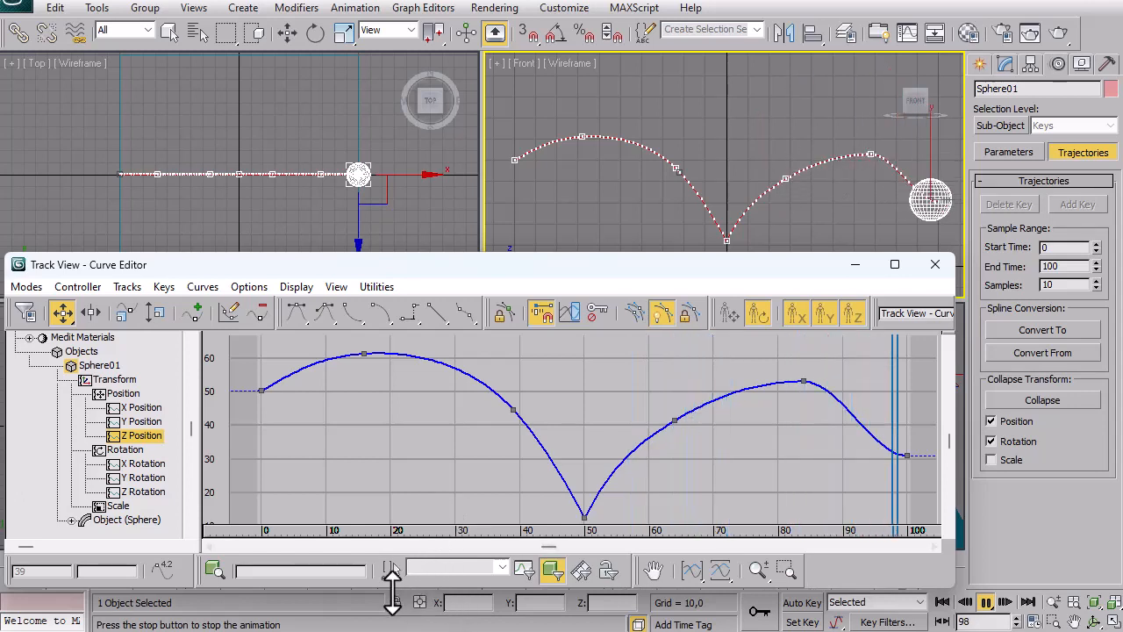
{"action": "left_click_drag", "start_coordinate": [393, 593], "coordinate": [393, 564]}
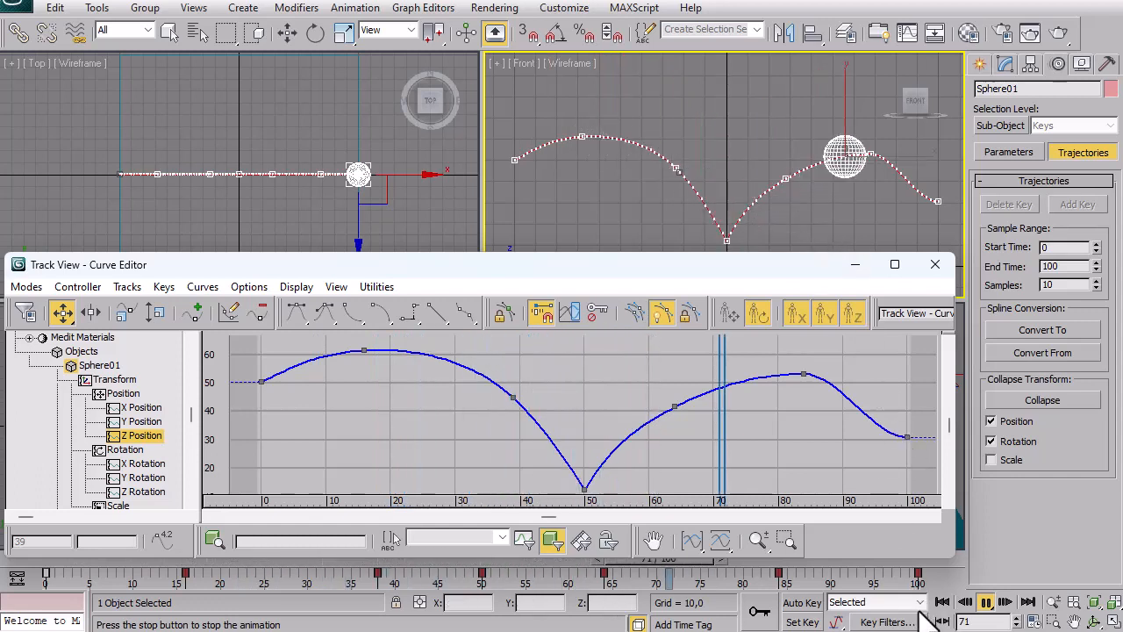
{"action": "left_click", "coordinate": [907, 435]}
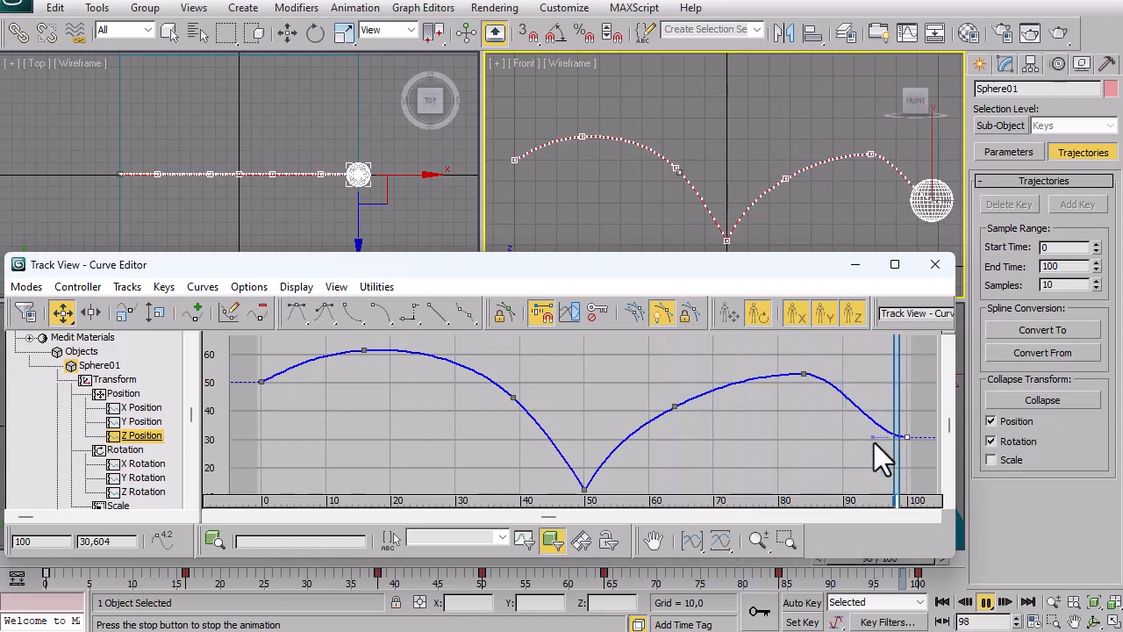
{"action": "left_click_drag", "start_coordinate": [875, 436], "coordinate": [887, 390]}
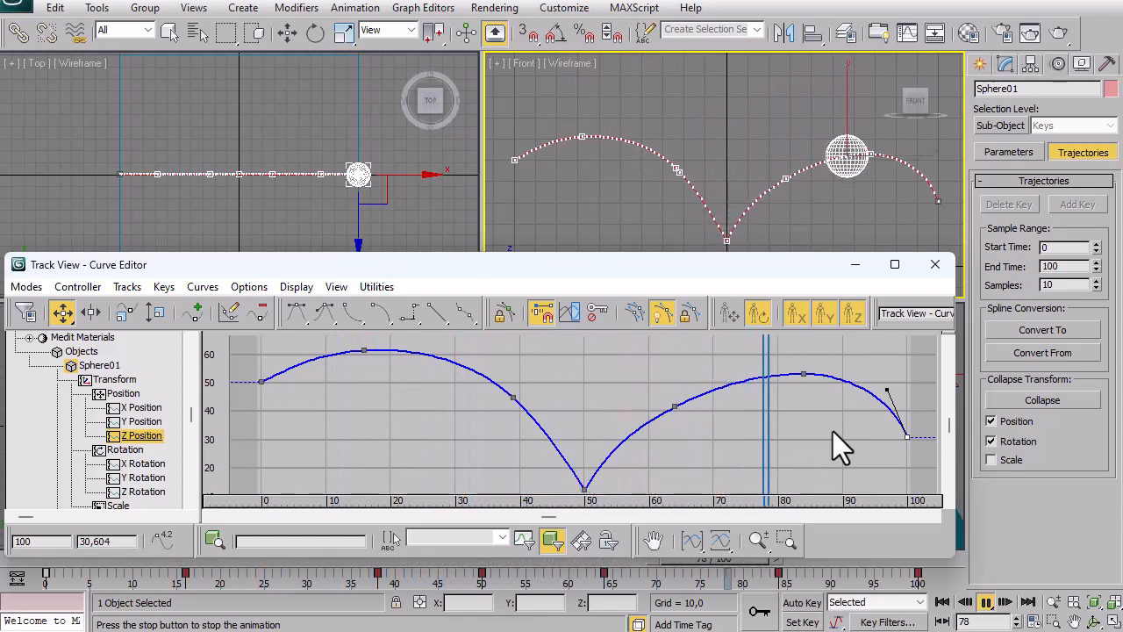
Examine the X, Y and Z Position curves, checking the Z Position keys at frames 84, 64 and 50.
{"action": "left_click", "coordinate": [804, 373]}
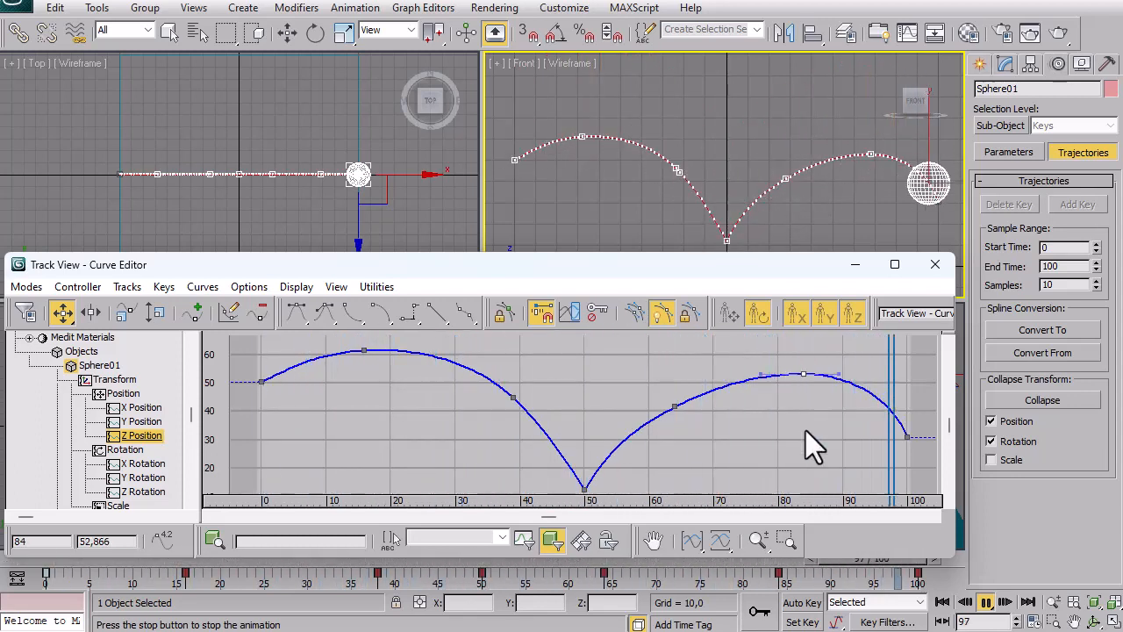
{"action": "left_click", "coordinate": [149, 423]}
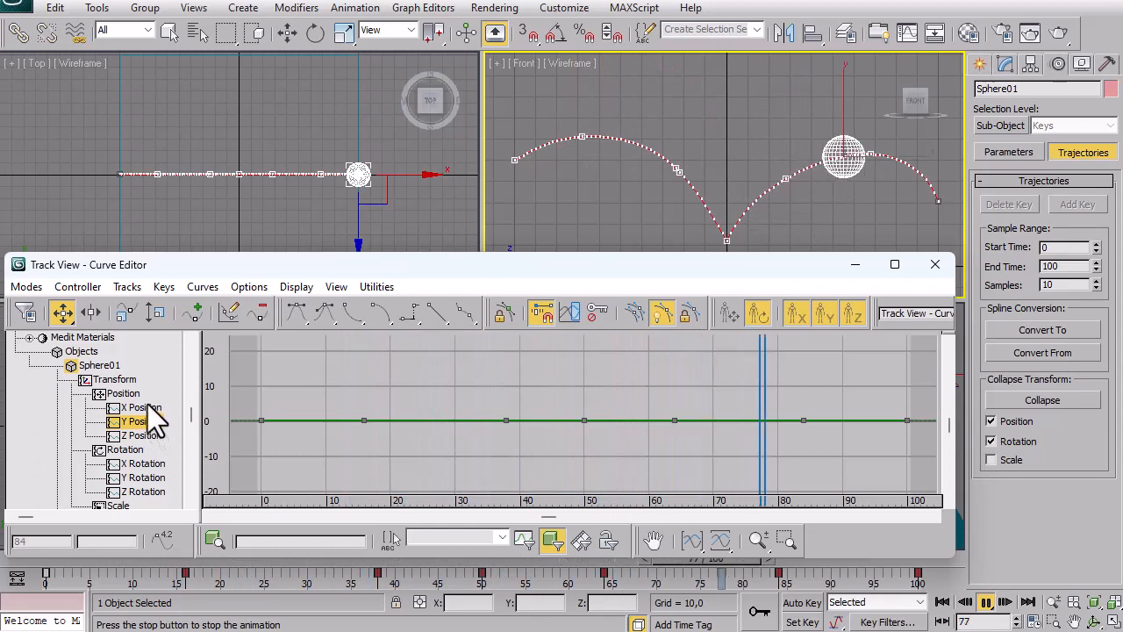
{"action": "left_click", "coordinate": [147, 408]}
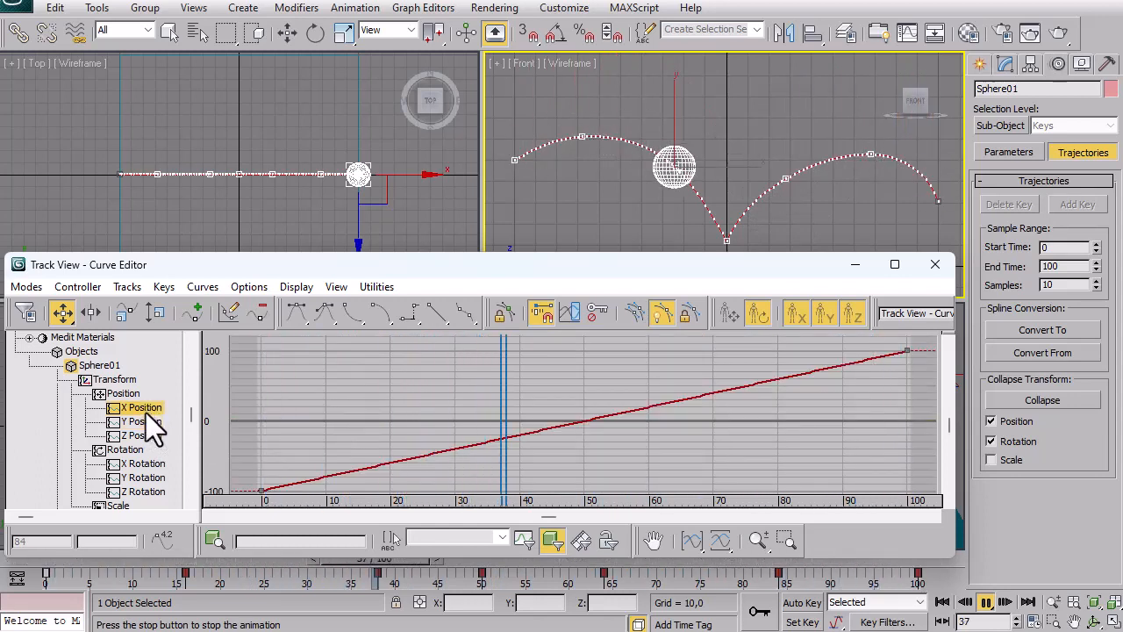
{"action": "left_click", "coordinate": [147, 423]}
{"action": "left_click", "coordinate": [144, 437]}
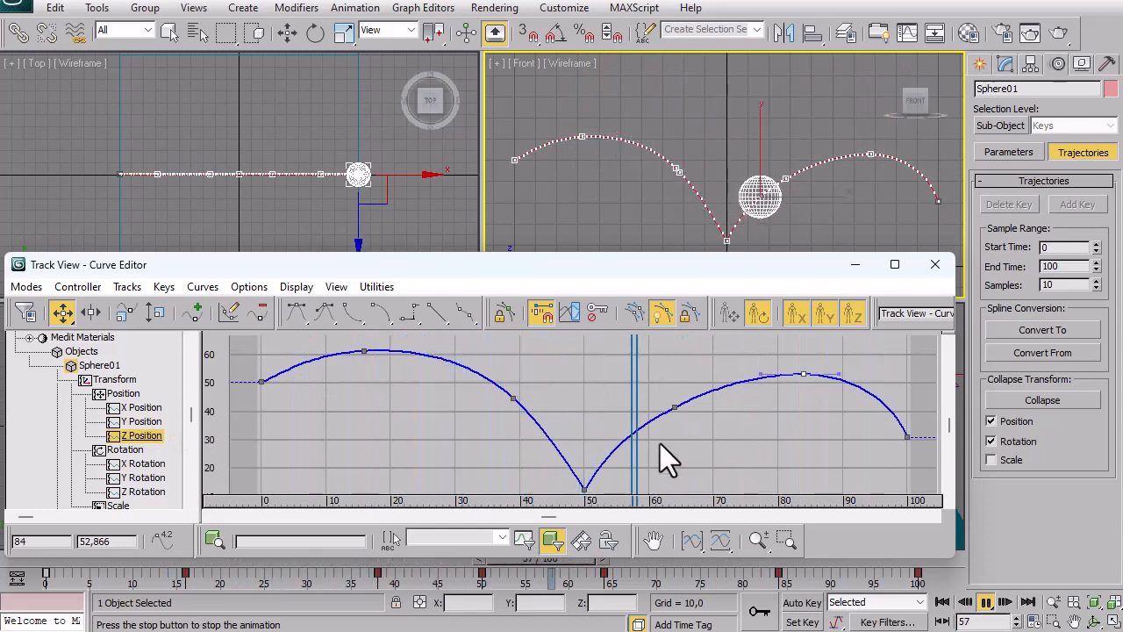
{"action": "left_click", "coordinate": [674, 408]}
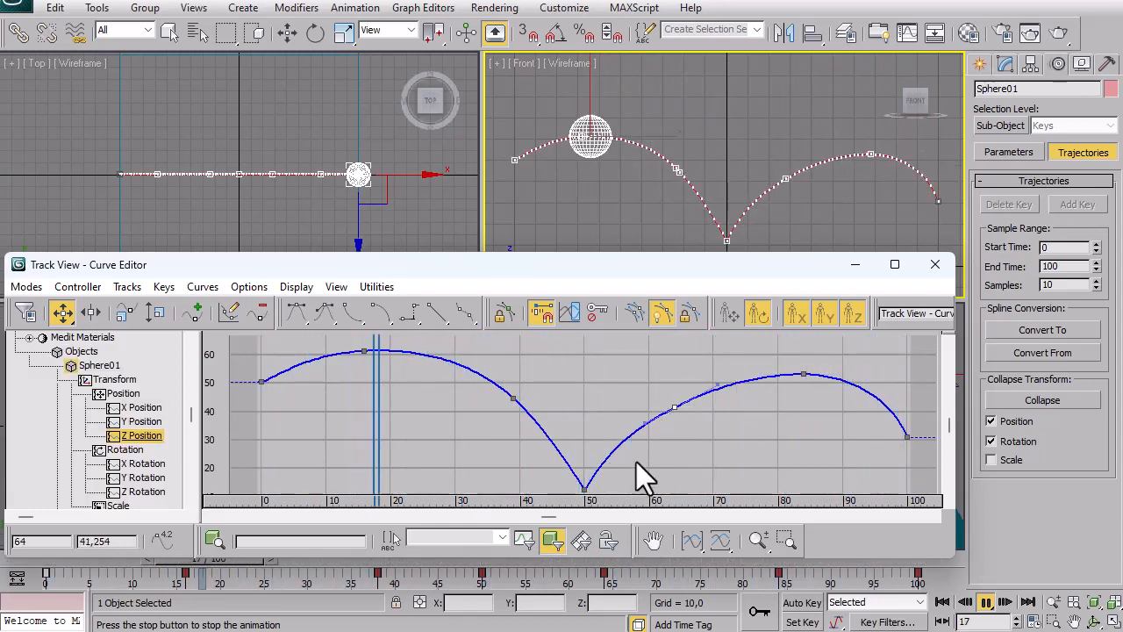
{"action": "left_click", "coordinate": [584, 487]}
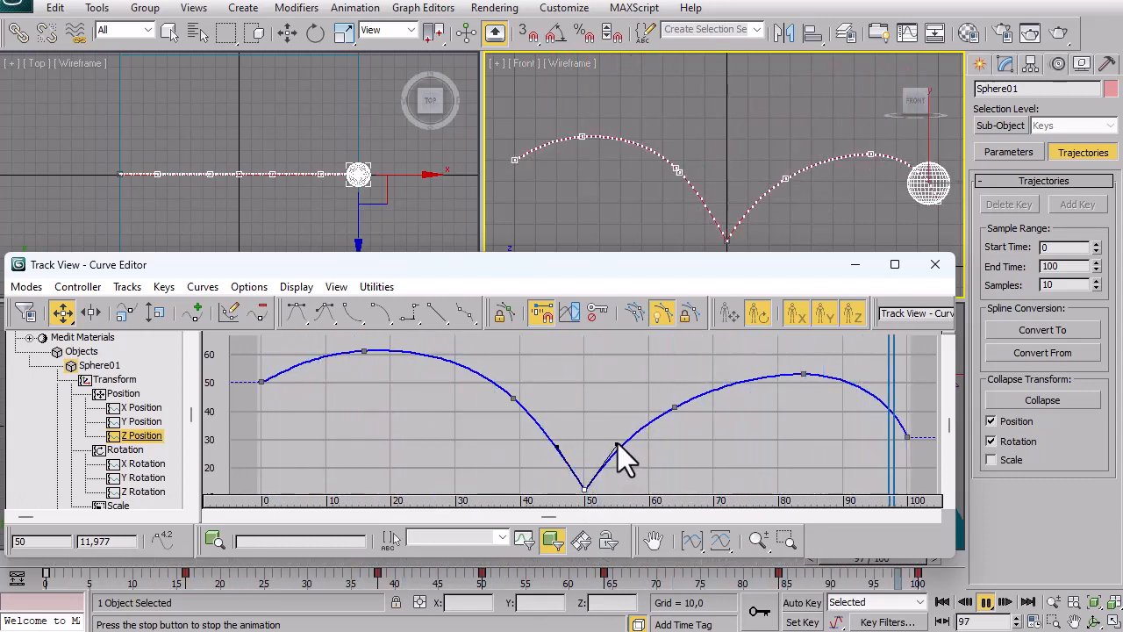
{"action": "left_click", "coordinate": [674, 443]}
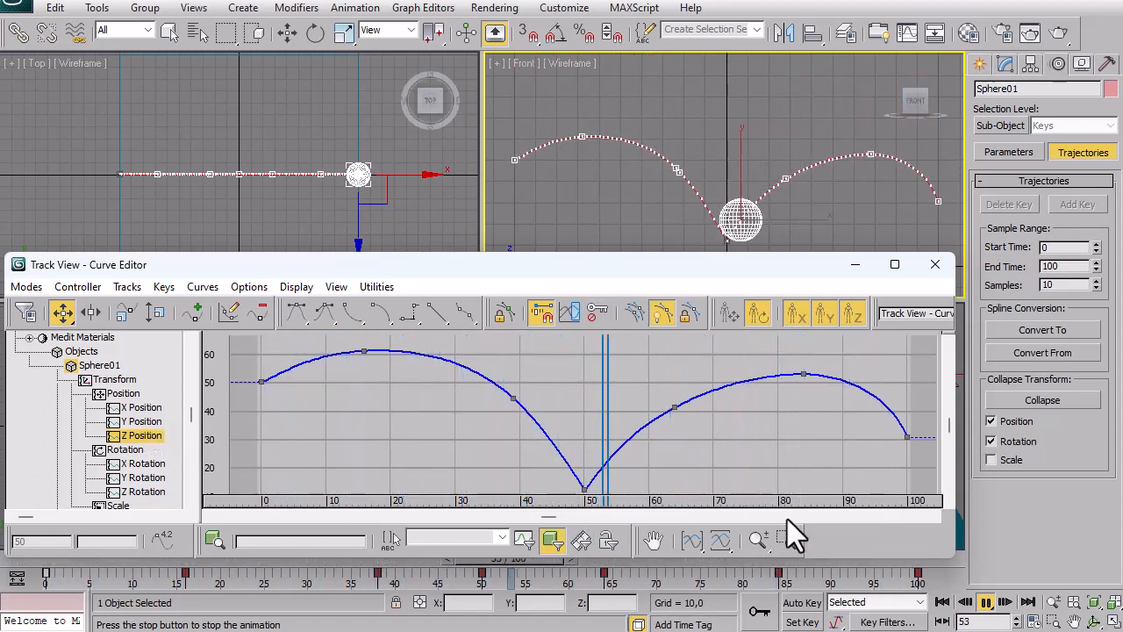
{"action": "left_click", "coordinate": [139, 407]}
{"action": "left_click", "coordinate": [136, 421]}
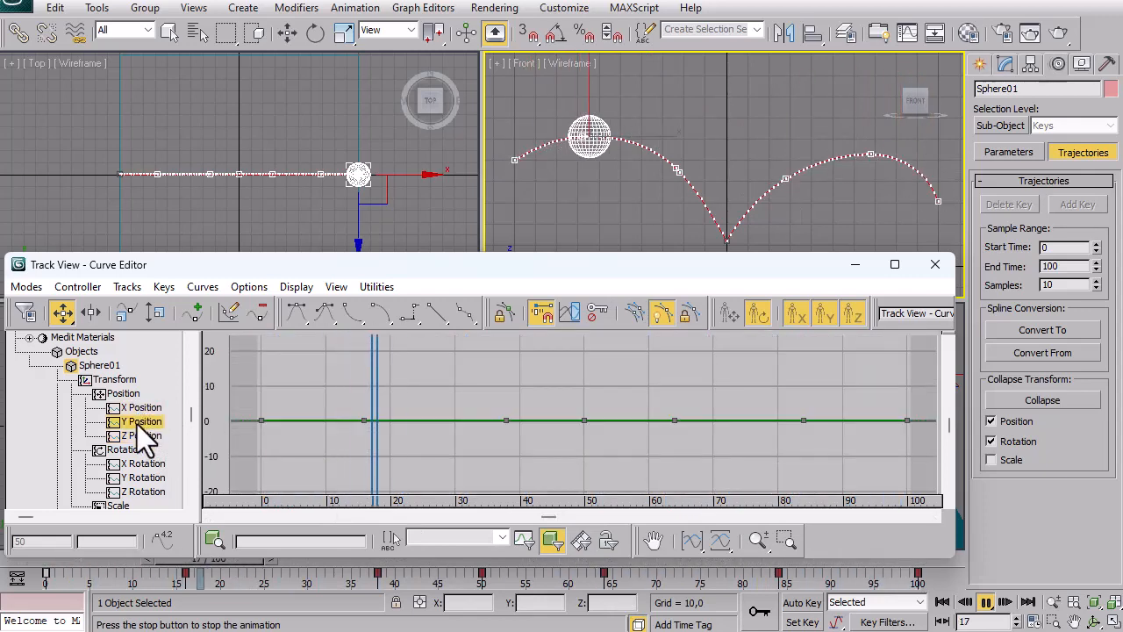
{"action": "left_click", "coordinate": [139, 435]}
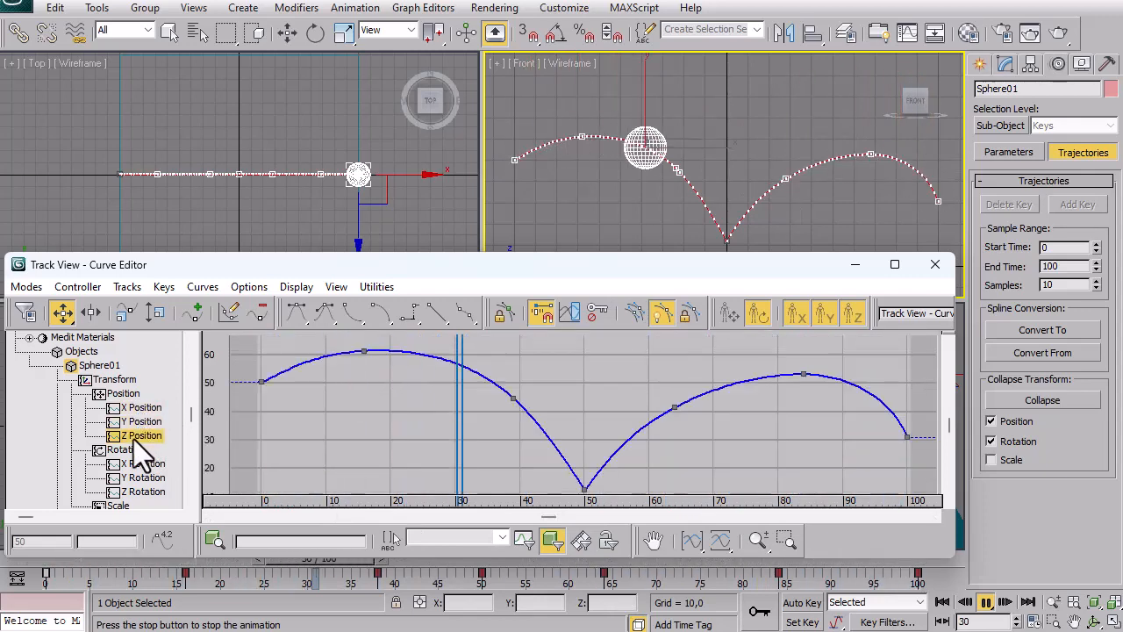
Replay the animation, stop it at frame 33, and close the Curve Editor.
{"action": "left_click", "coordinate": [425, 8]}
{"action": "left_click", "coordinate": [614, 2]}
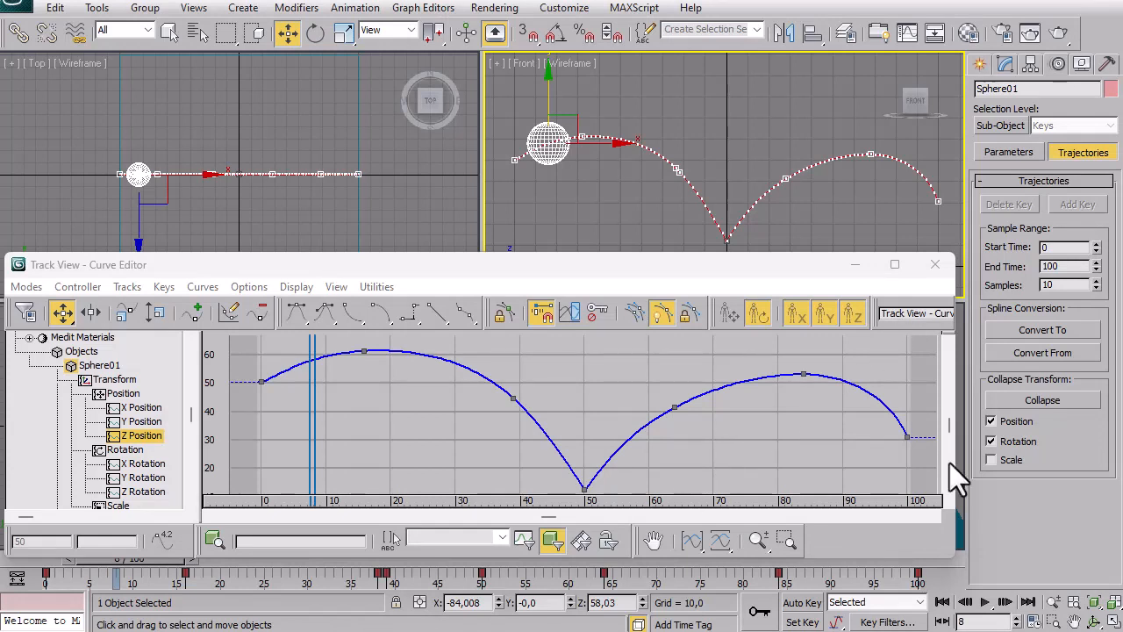
{"action": "left_click", "coordinate": [984, 602]}
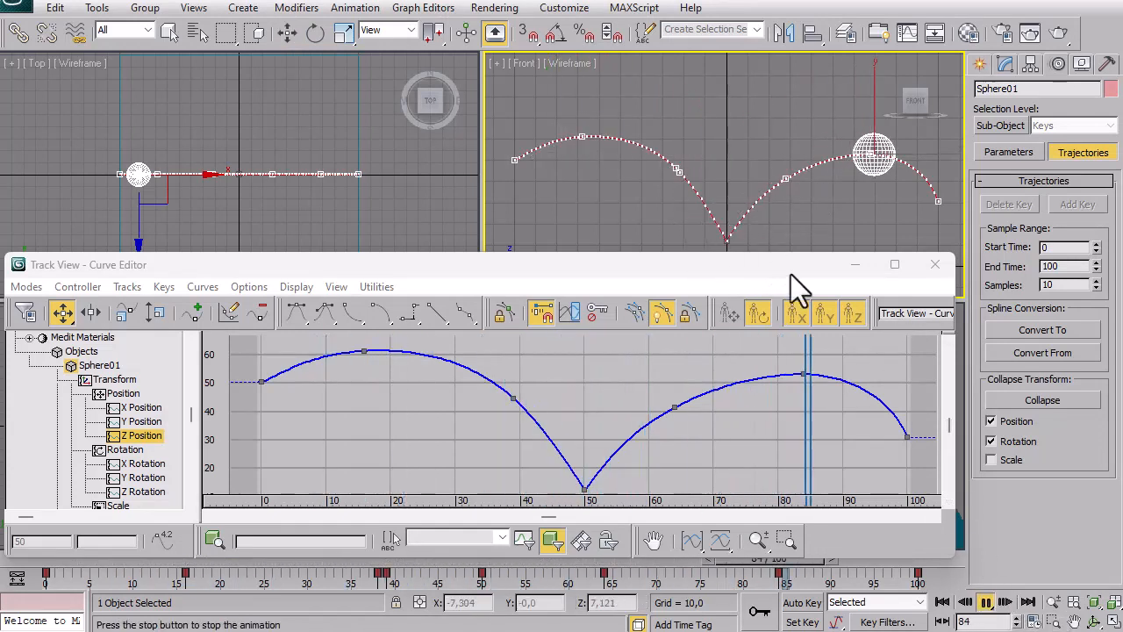
{"action": "left_click", "coordinate": [985, 602]}
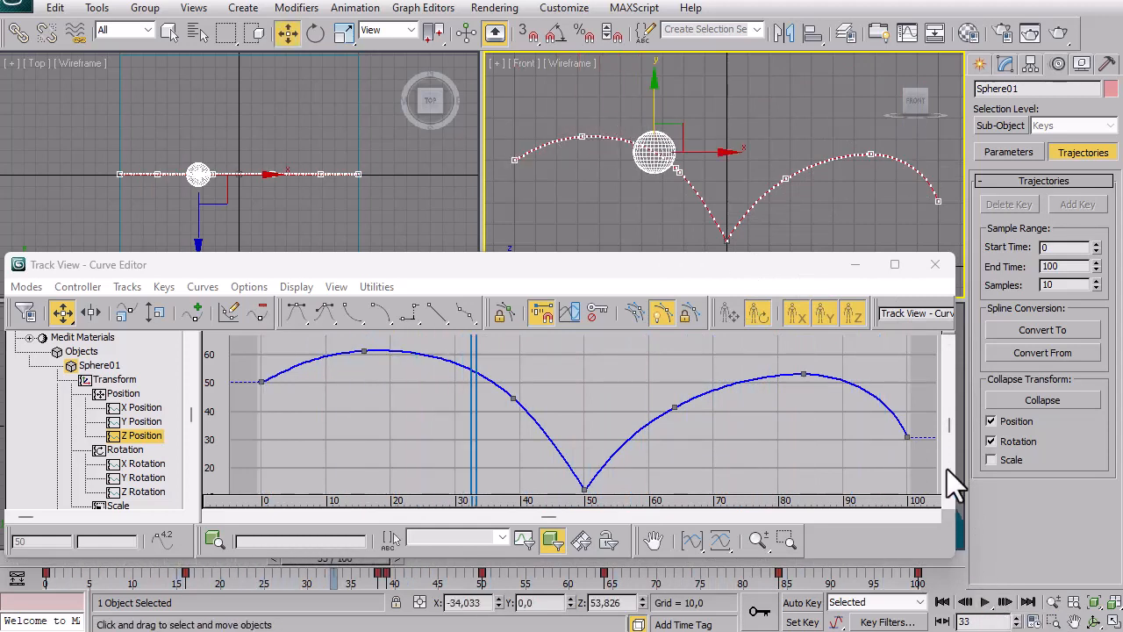
{"action": "left_click", "coordinate": [936, 266]}
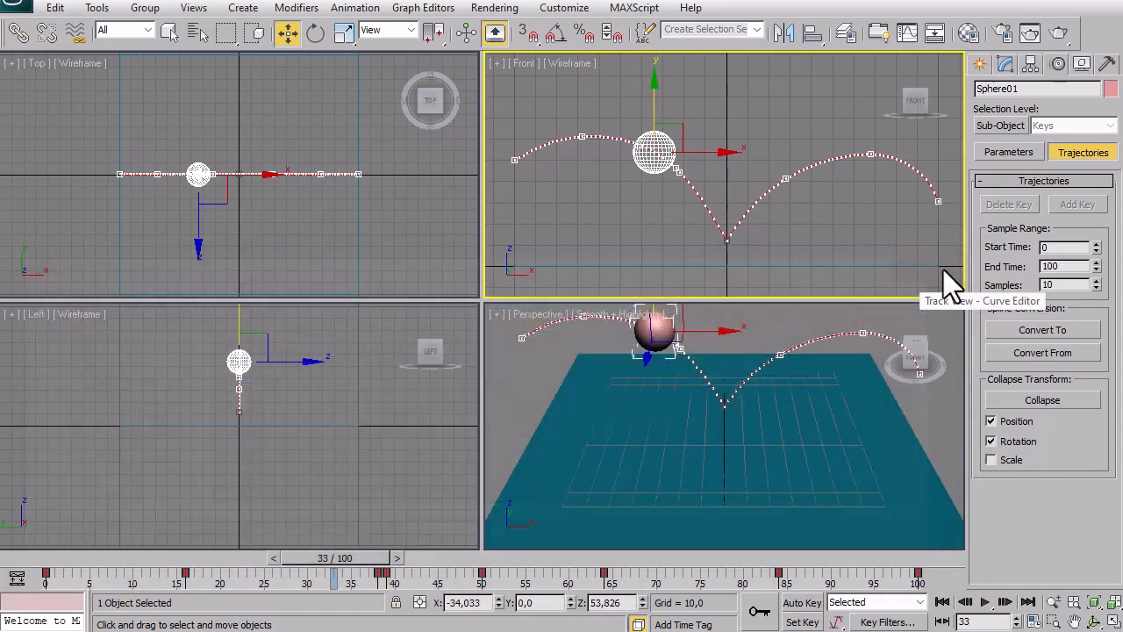
Deselect the sphere and set the Front view's shading to Smooth + Highlights.
{"action": "left_click", "coordinate": [627, 234]}
{"action": "left_click", "coordinate": [649, 329]}
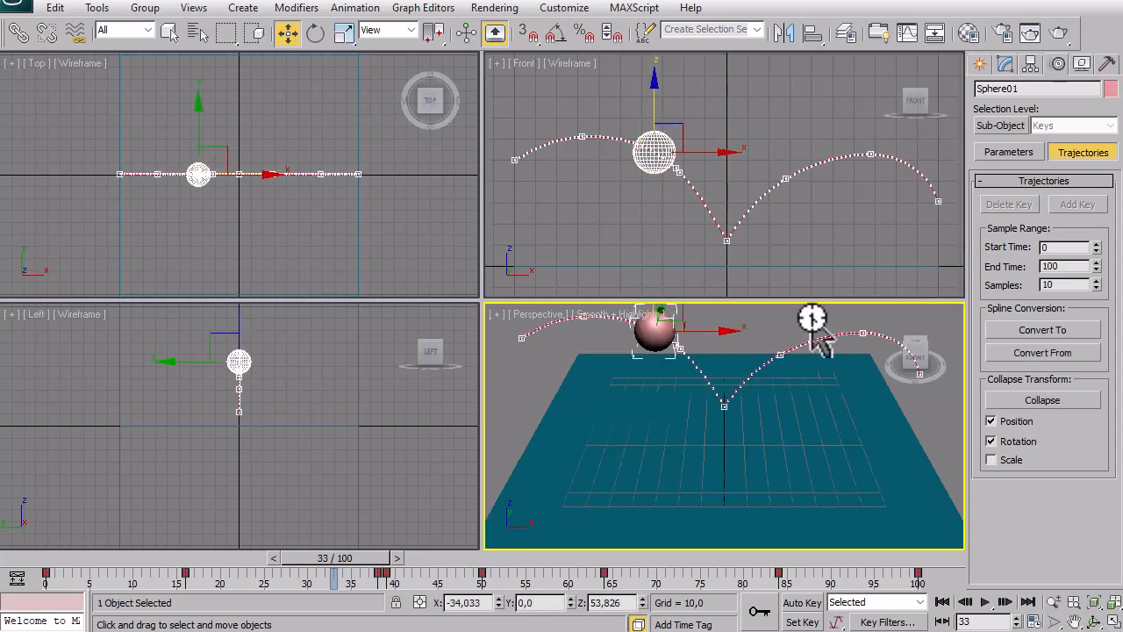
{"action": "left_click", "coordinate": [565, 81]}
{"action": "left_click", "coordinate": [561, 64]}
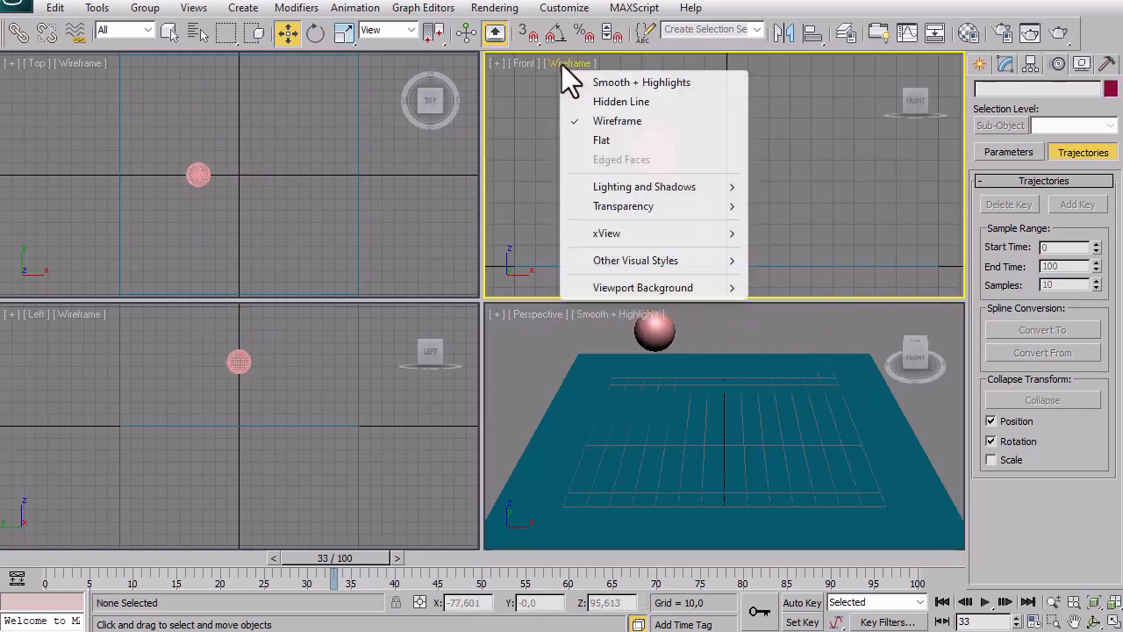
{"action": "left_click", "coordinate": [590, 86]}
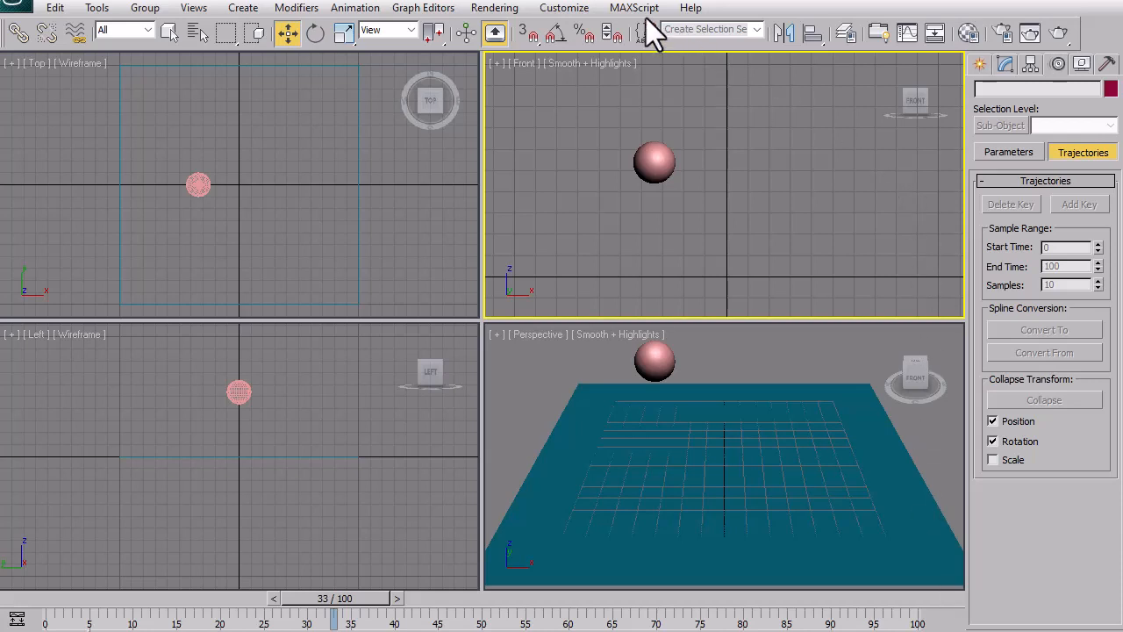
Give the 01 - Default material a Checker diffuse map, assign it to the sphere, and show the map in the viewports.
{"action": "left_click", "coordinate": [974, 40]}
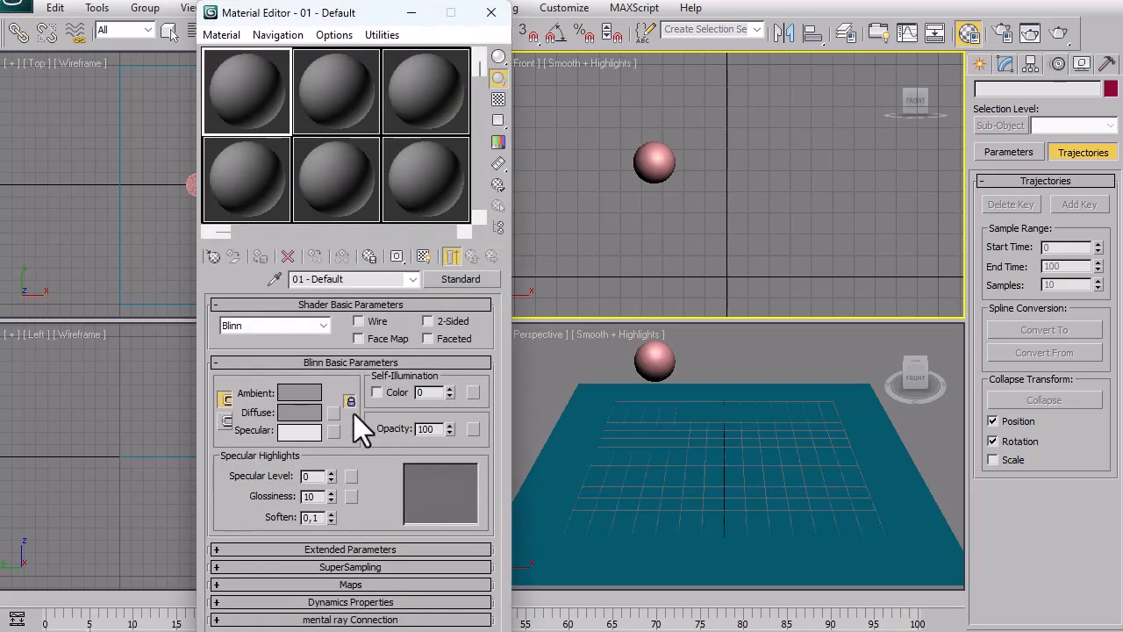
{"action": "left_click", "coordinate": [330, 413]}
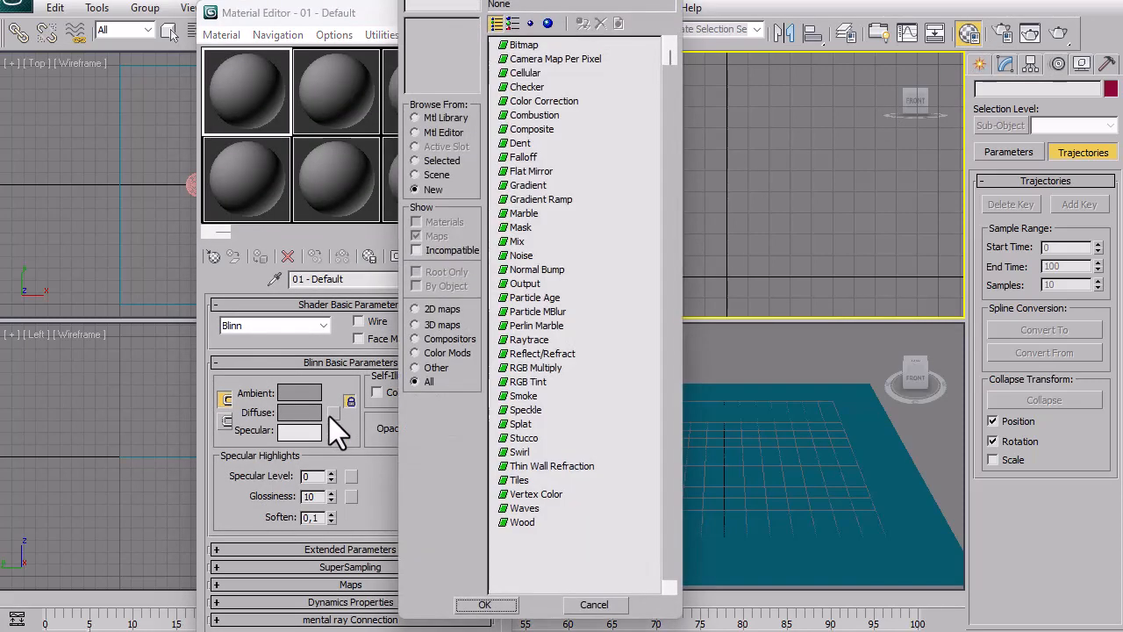
{"action": "left_click", "coordinate": [522, 87]}
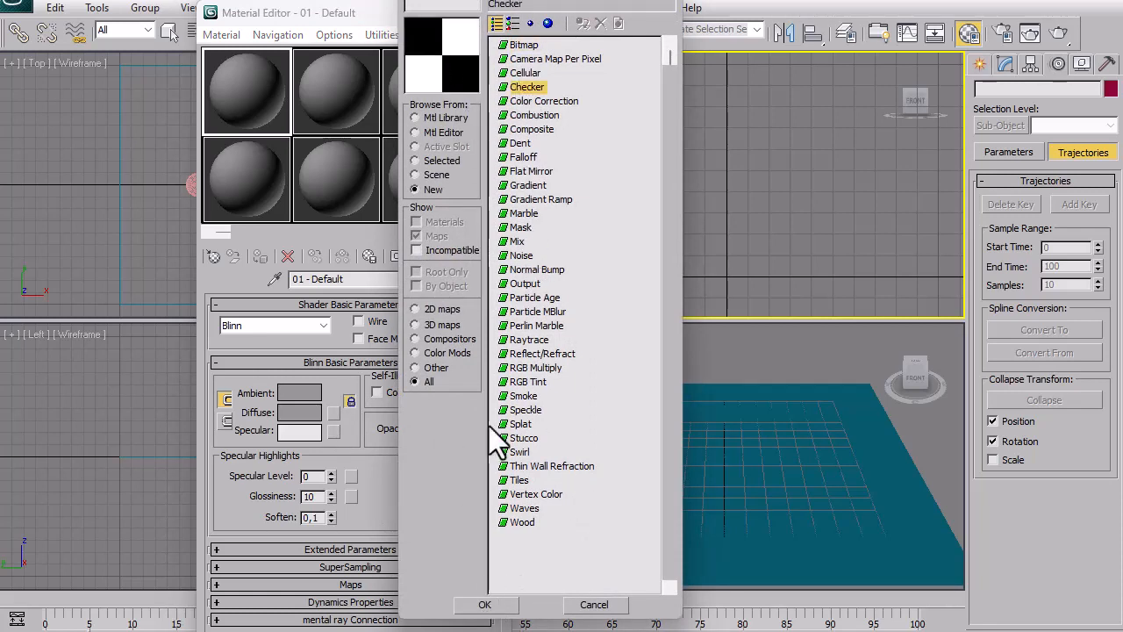
{"action": "left_click", "coordinate": [487, 604]}
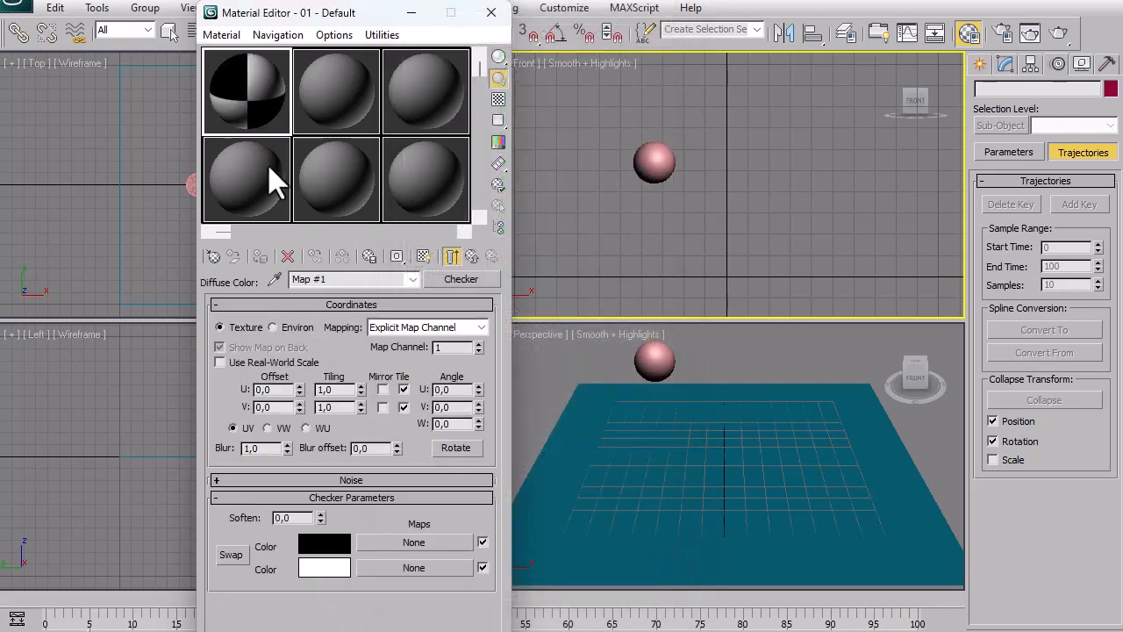
{"action": "left_click_drag", "start_coordinate": [244, 112], "coordinate": [672, 195]}
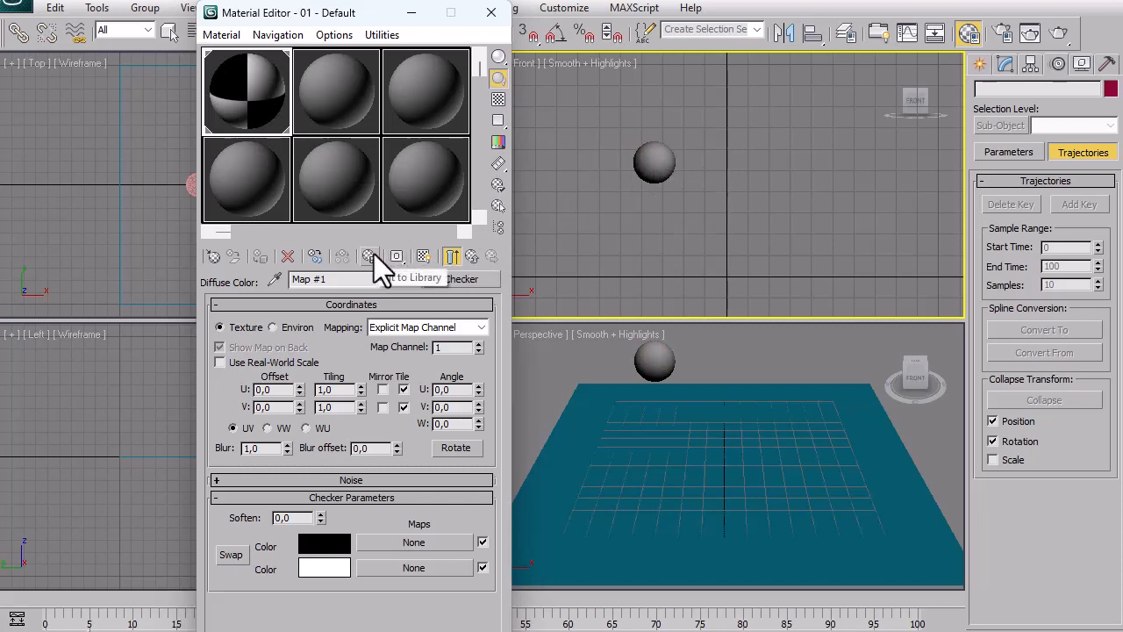
{"action": "left_click", "coordinate": [424, 256]}
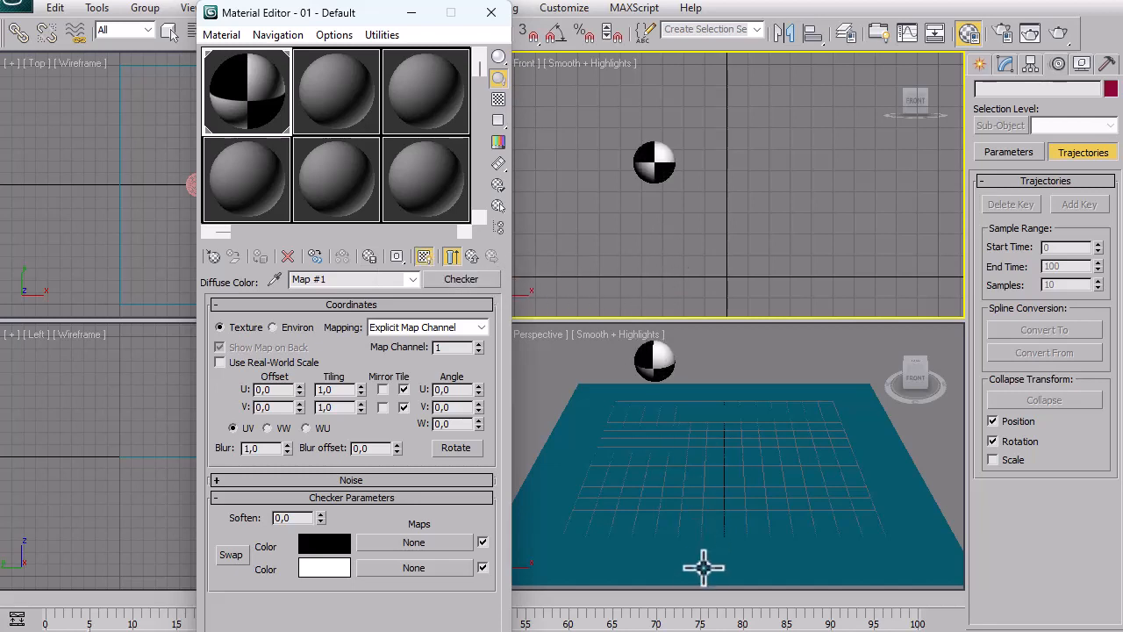
Preview the checkered sphere's animation up to frame 77, close the Material Editor, and select the sphere.
{"action": "key", "text": "slash"}
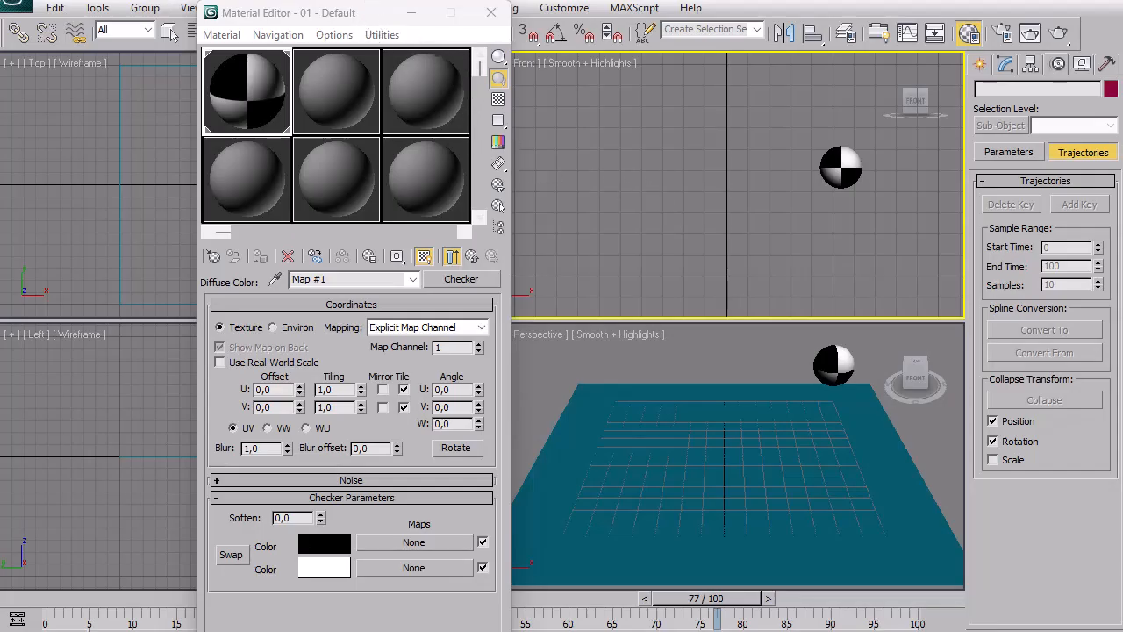
{"action": "left_click", "coordinate": [492, 12]}
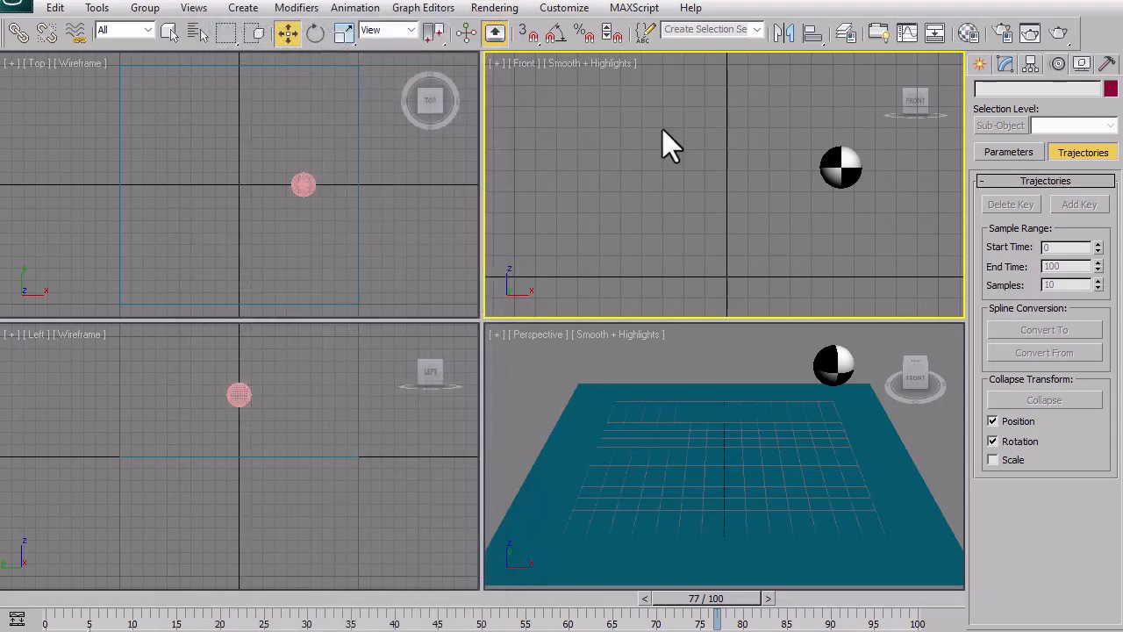
{"action": "left_click", "coordinate": [840, 171]}
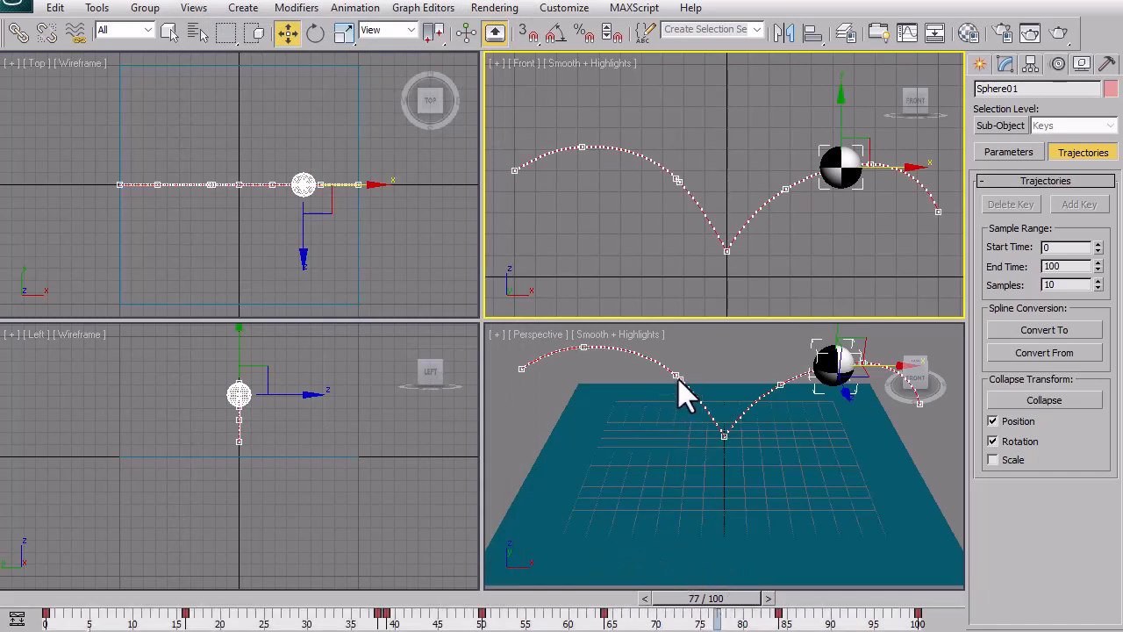
Delete the sphere's redundant trajectory key at frame 39 in Sub-Object mode, then leave that mode.
{"action": "left_click", "coordinate": [434, 9]}
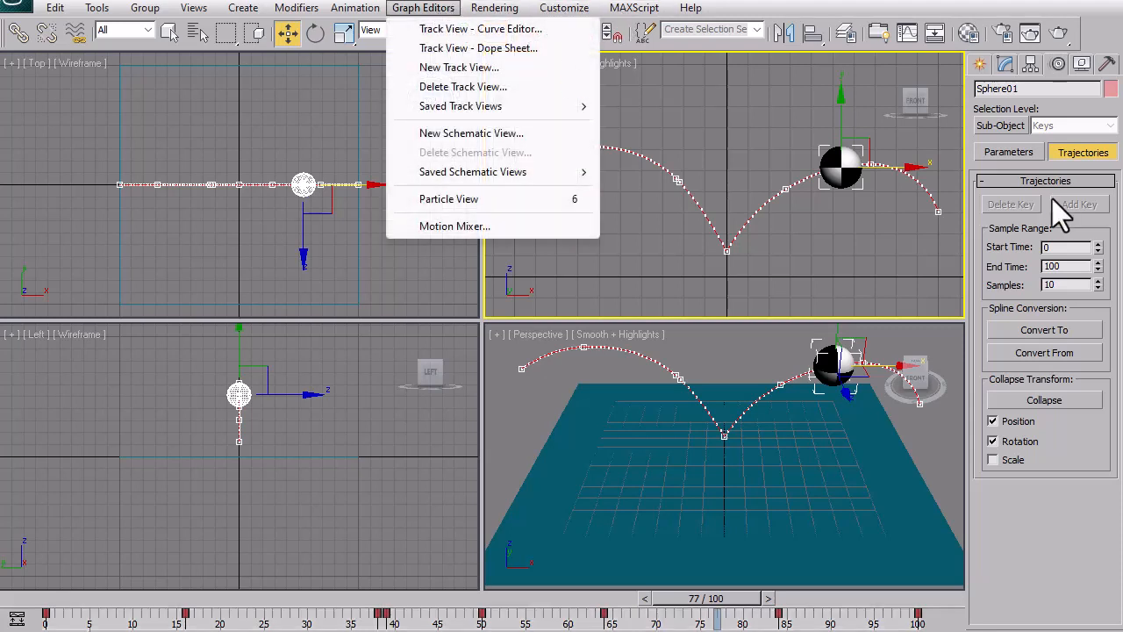
{"action": "left_click", "coordinate": [998, 125]}
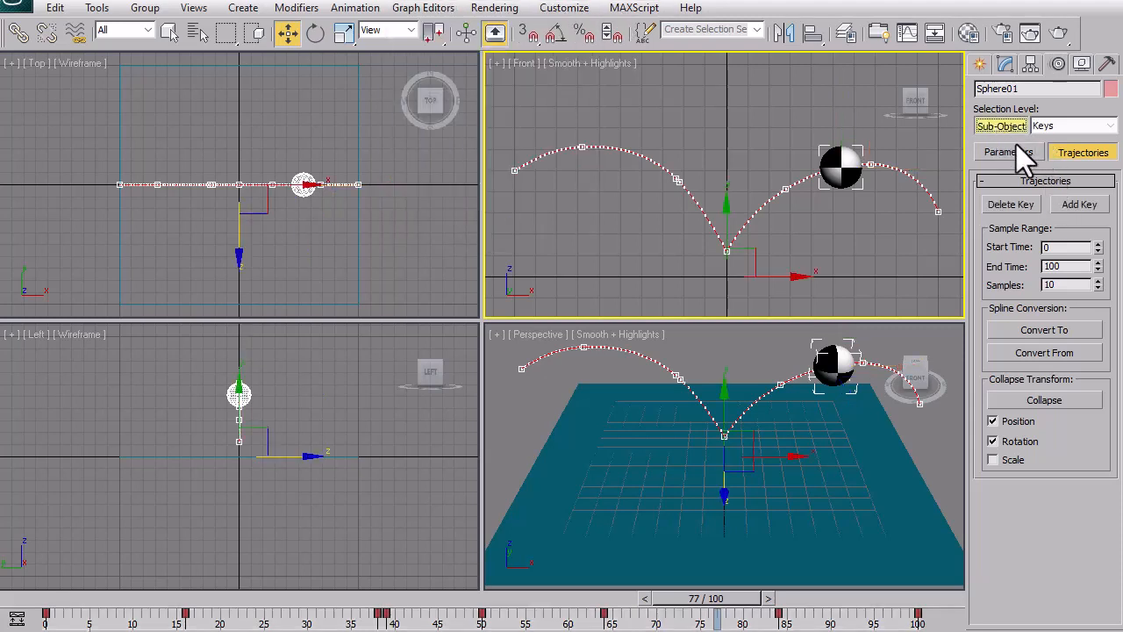
{"action": "left_click", "coordinate": [1021, 202]}
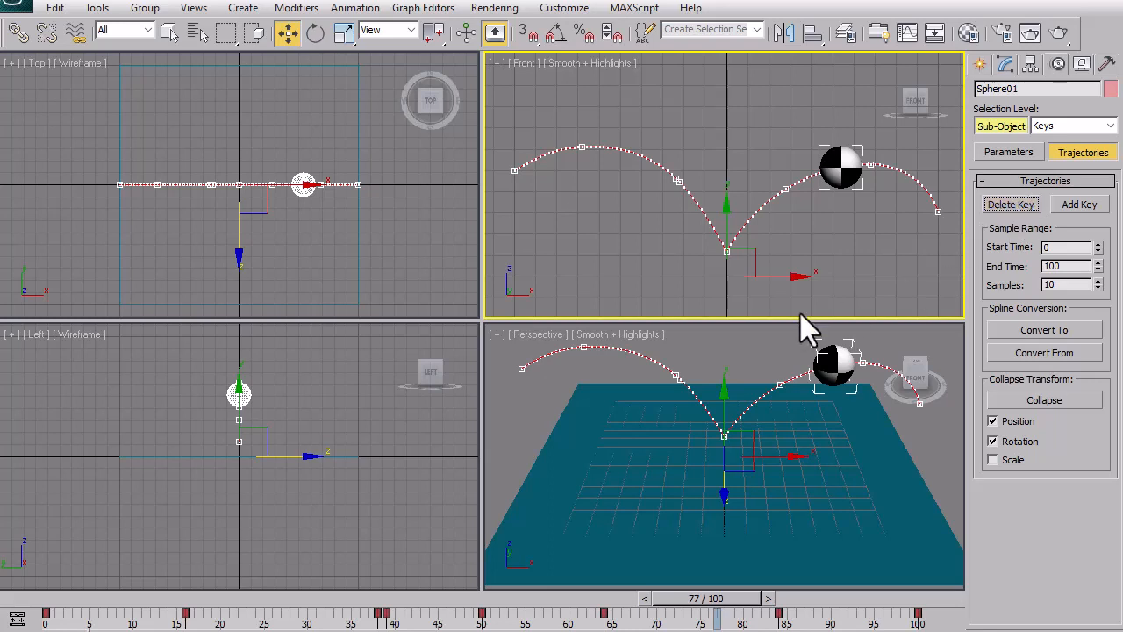
{"action": "left_click", "coordinate": [680, 179]}
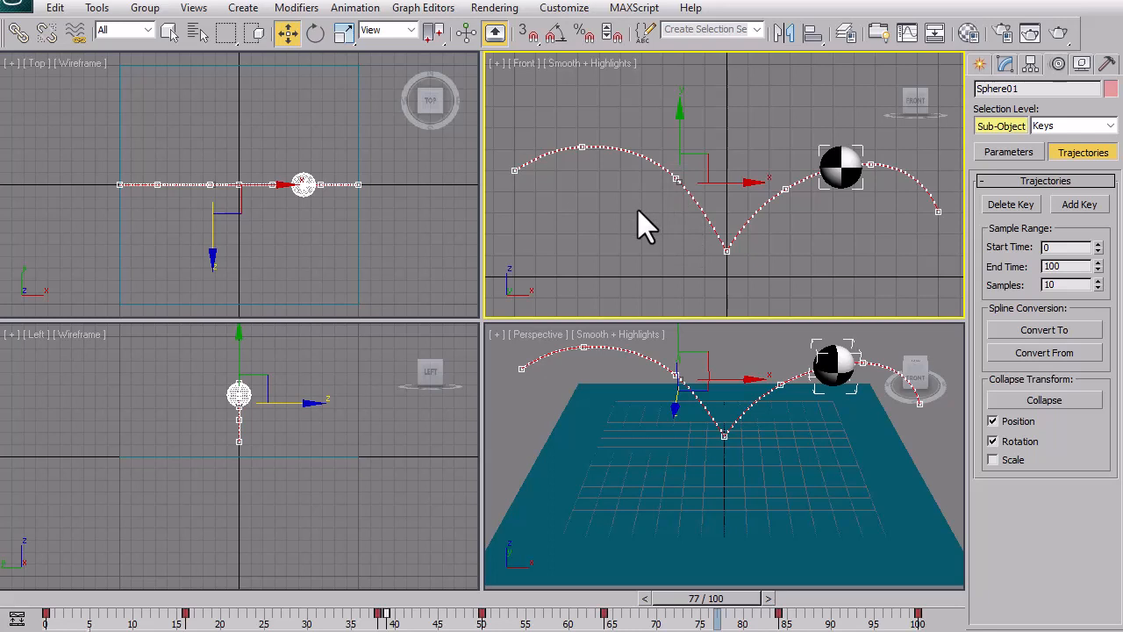
{"action": "left_click", "coordinate": [995, 206]}
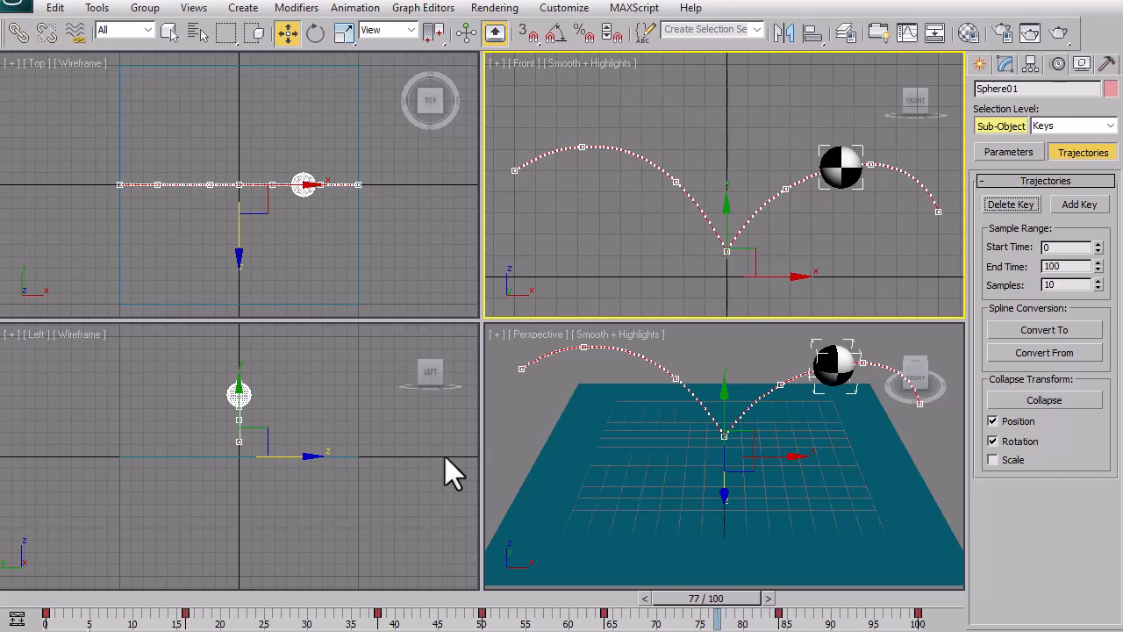
{"action": "left_click", "coordinate": [997, 128]}
Turn on Auto Key and rotate the sphere in the Front view to about 140° in Y at frame 50.
{"action": "left_click_drag", "start_coordinate": [714, 600], "coordinate": [26, 618]}
{"action": "key", "text": "w"}
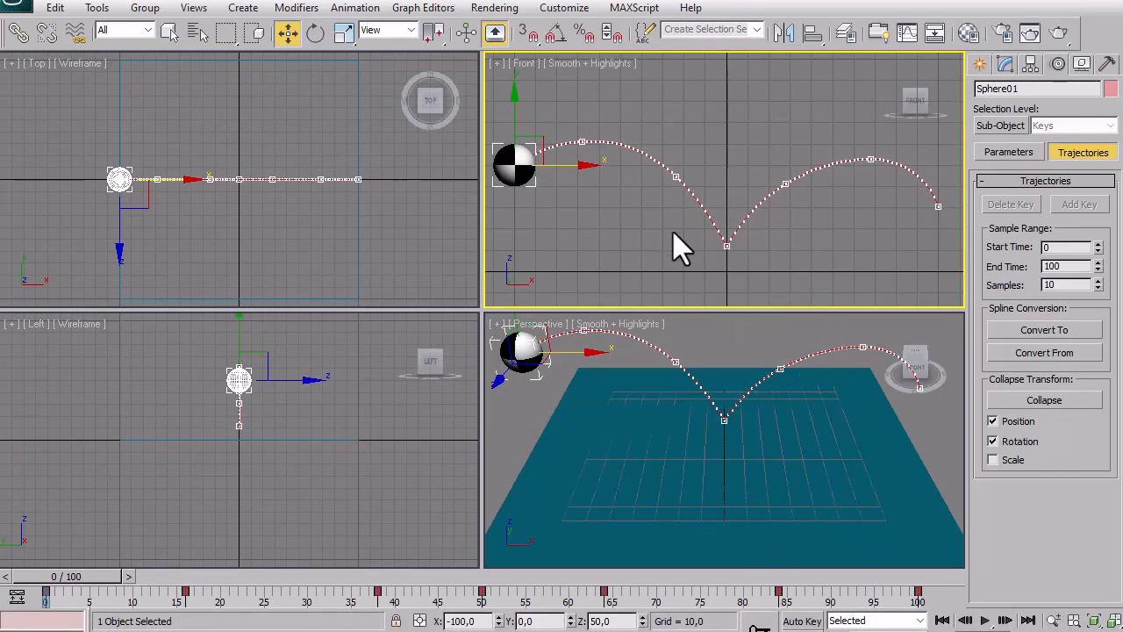
{"action": "right_click", "coordinate": [762, 410]}
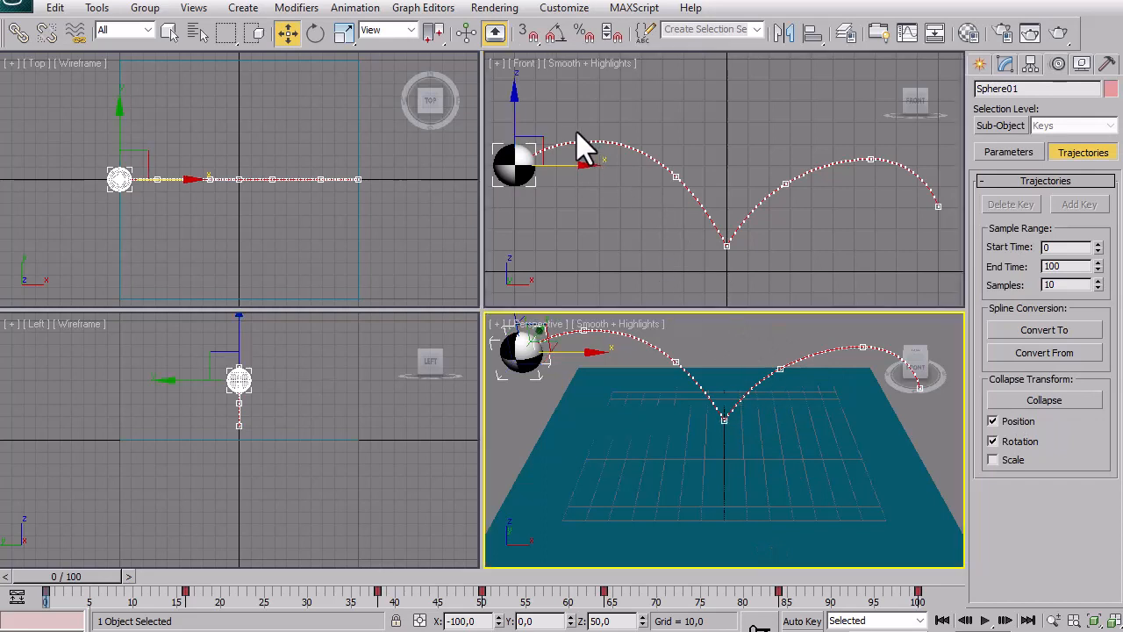
{"action": "left_click", "coordinate": [802, 622]}
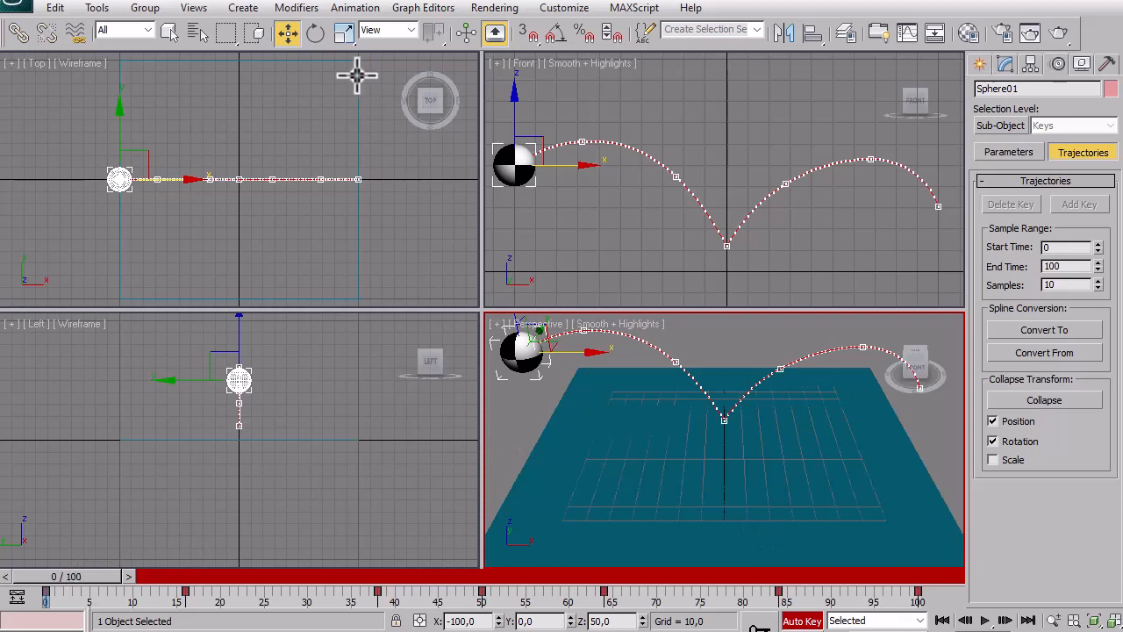
{"action": "left_click", "coordinate": [315, 33]}
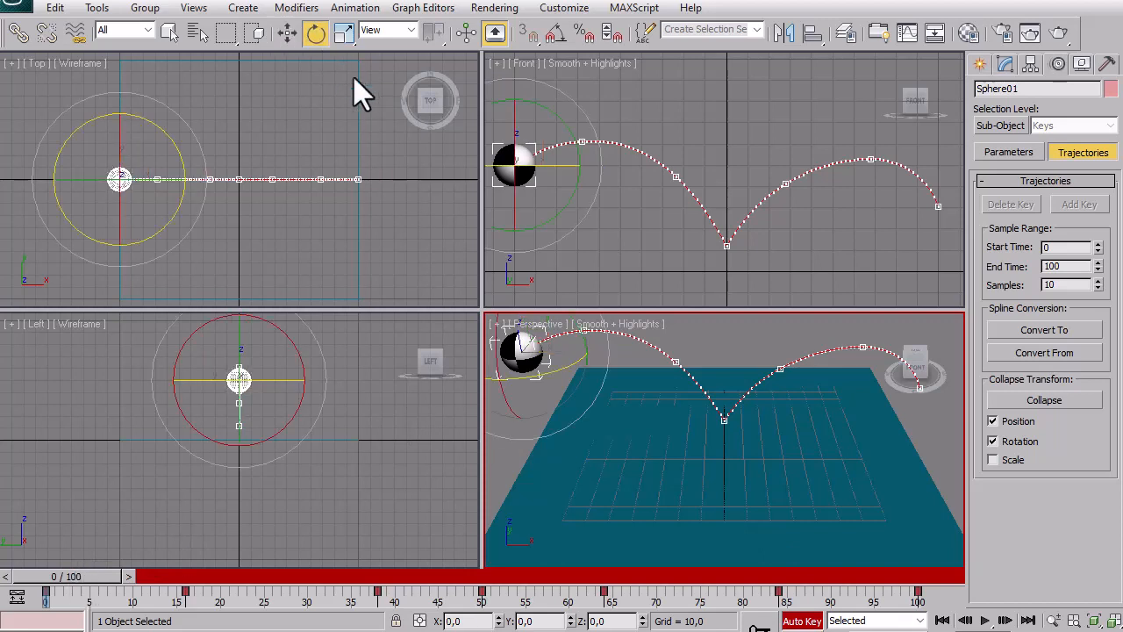
{"action": "right_click", "coordinate": [624, 186]}
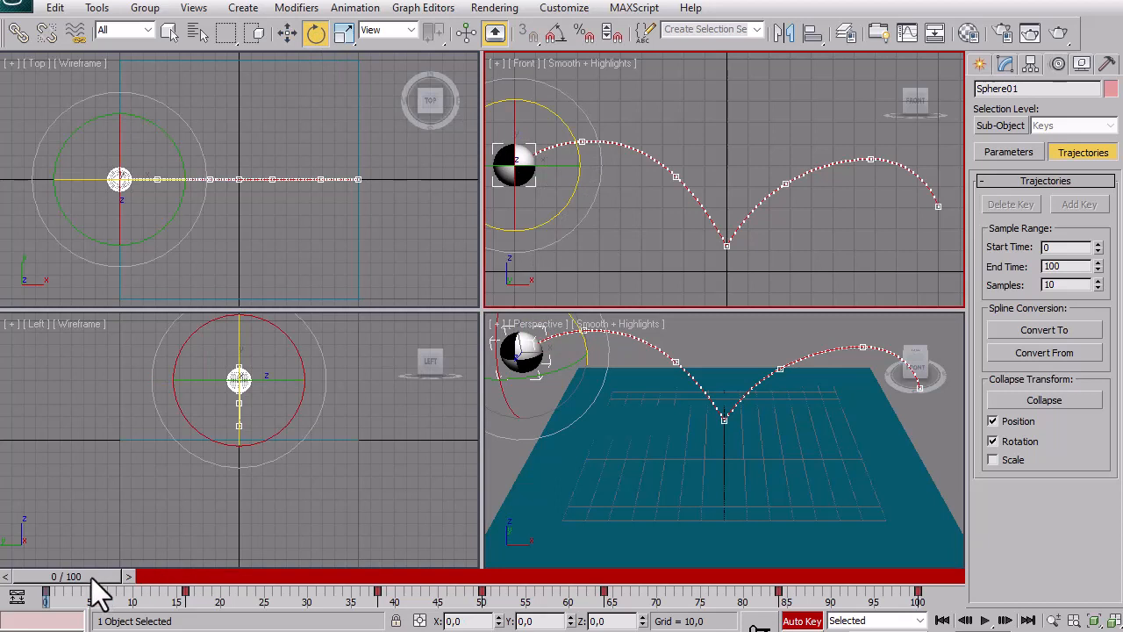
{"action": "left_click_drag", "start_coordinate": [90, 583], "coordinate": [505, 584]}
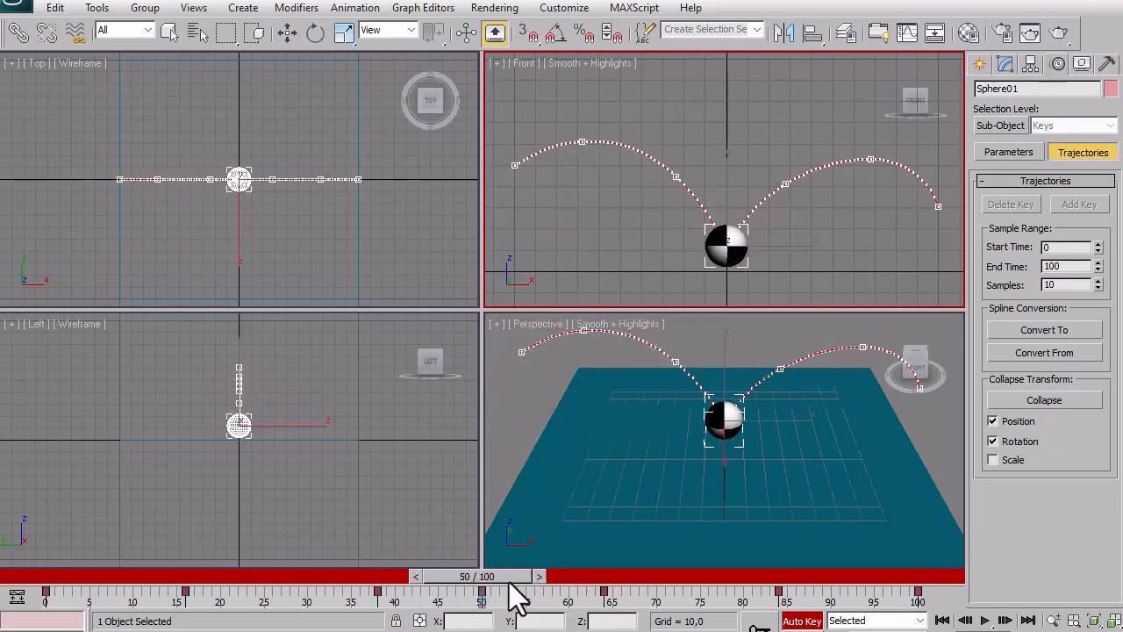
{"action": "key", "text": "e"}
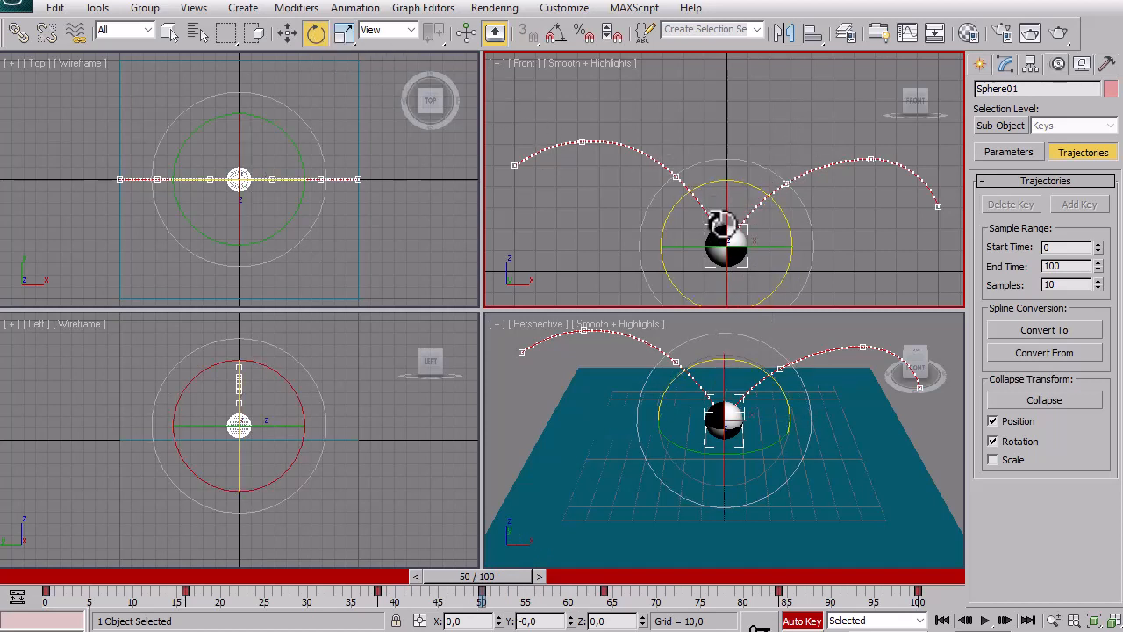
{"action": "left_click_drag", "start_coordinate": [747, 189], "coordinate": [954, 350]}
Rotate the sphere further in the Front view to about -44° in Y at frame 100.
{"action": "left_click_drag", "start_coordinate": [474, 577], "coordinate": [912, 604]}
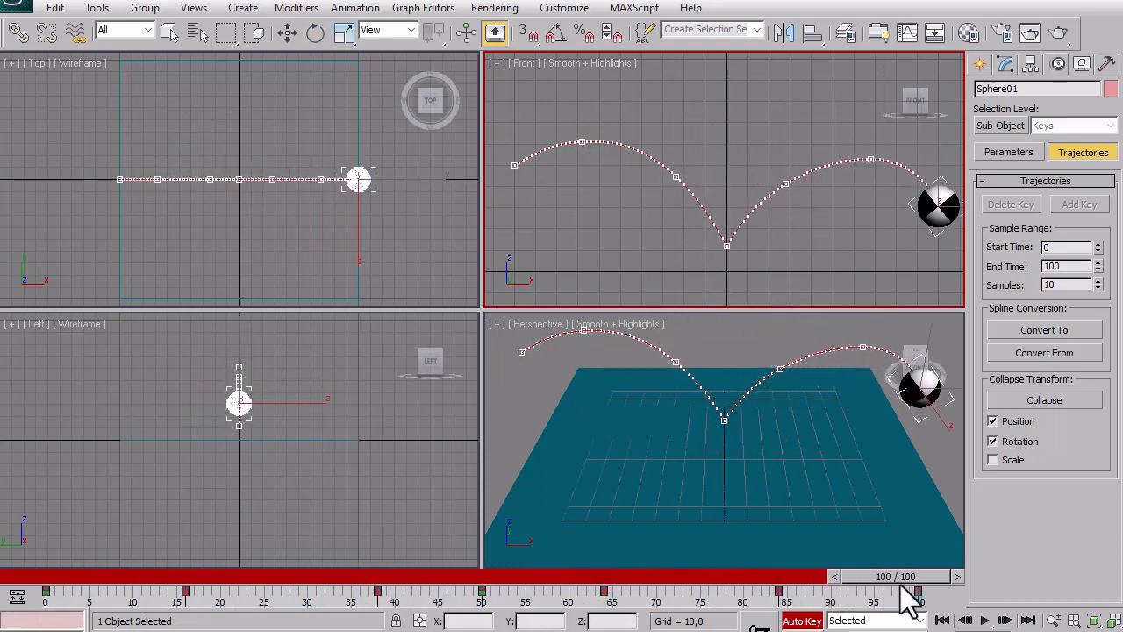
{"action": "key", "text": "e"}
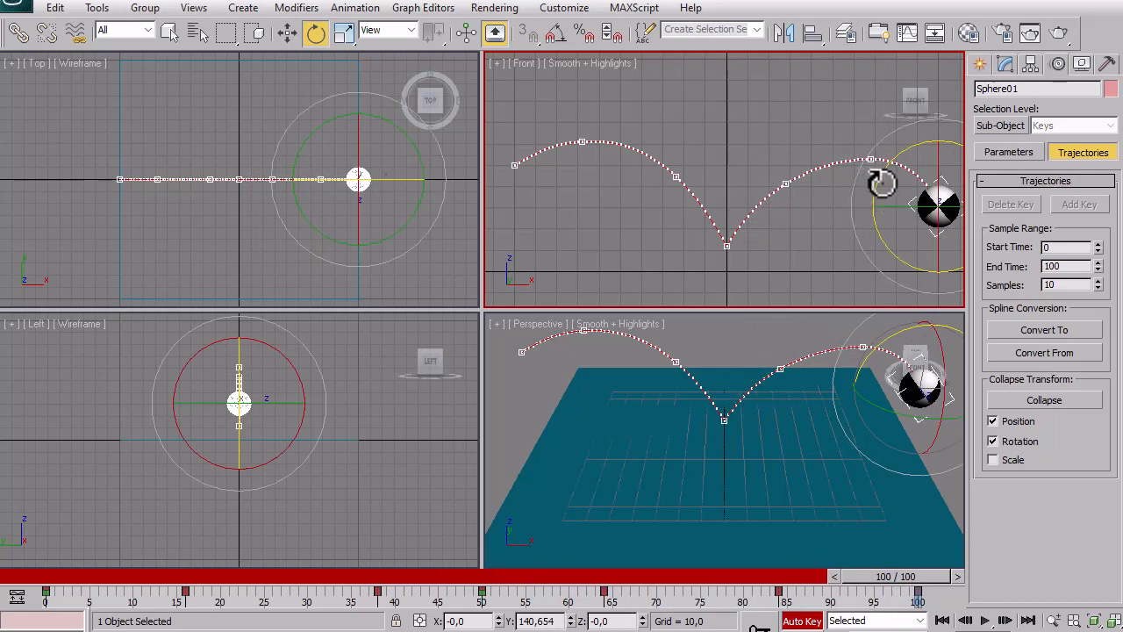
{"action": "left_click_drag", "start_coordinate": [882, 182], "coordinate": [916, 109]}
{"action": "left_click_drag", "start_coordinate": [950, 64], "coordinate": [950, 65]}
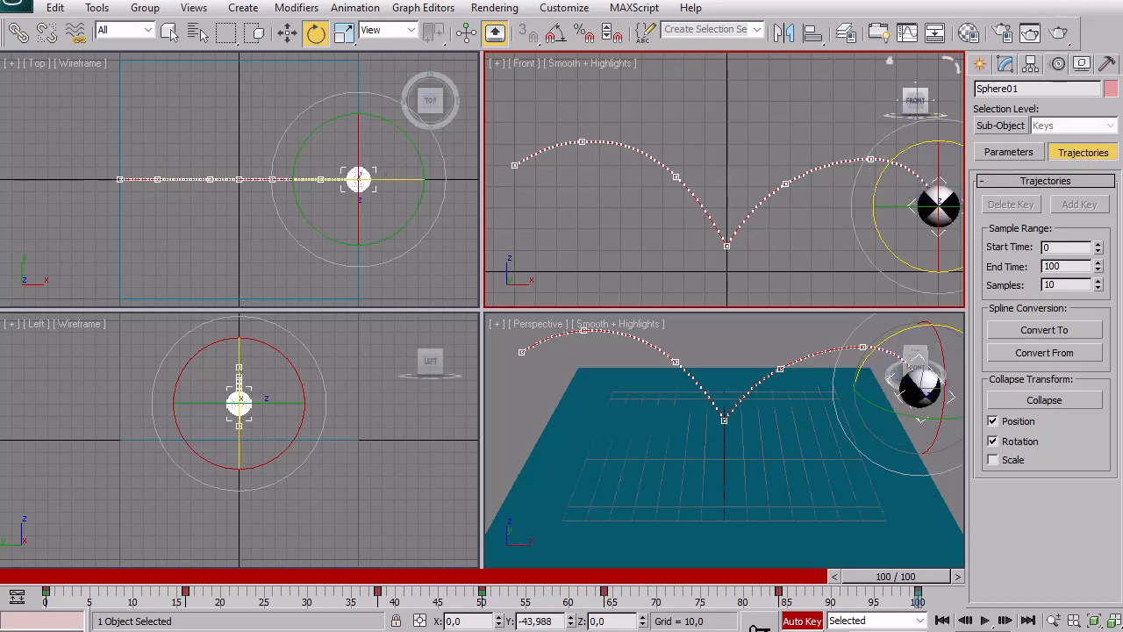
Preview the sphere's rotation by scrubbing between frames 0 and 100 and playing the animation.
{"action": "key", "text": "q"}
{"action": "left_click_drag", "start_coordinate": [912, 581], "coordinate": [211, 538]}
{"action": "left_click_drag", "start_coordinate": [70, 577], "coordinate": [921, 627]}
{"action": "key", "text": "e"}
{"action": "left_click", "coordinate": [986, 620]}
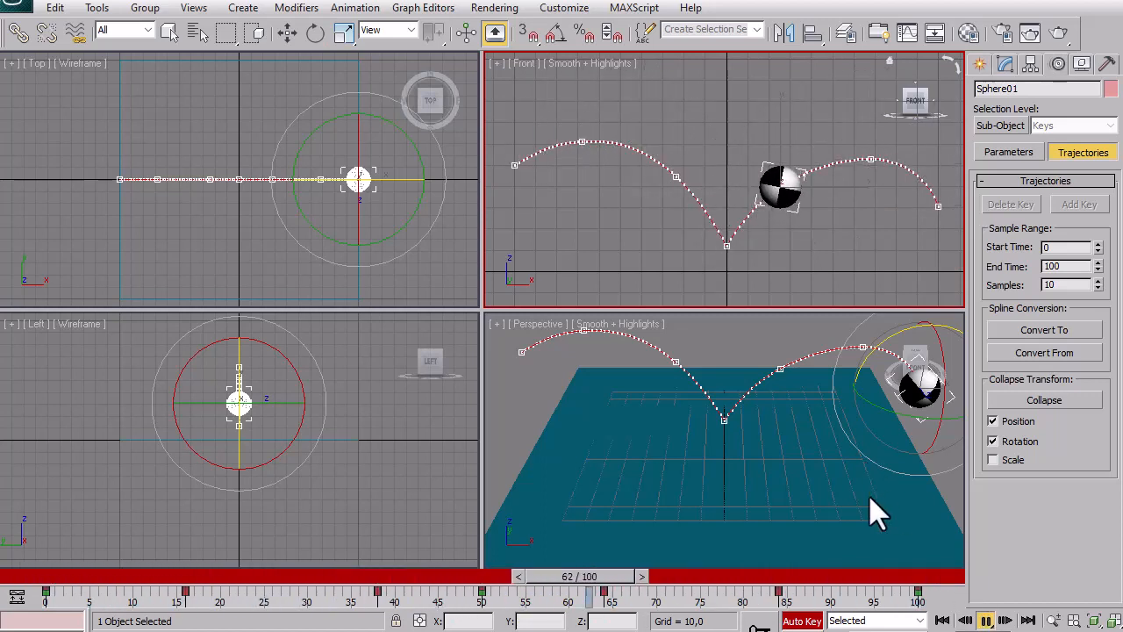
Rotate the sphere to about -71° in Y at frame 0, check frame 100, and turn off Auto Key.
{"action": "left_click_drag", "start_coordinate": [710, 575], "coordinate": [24, 576]}
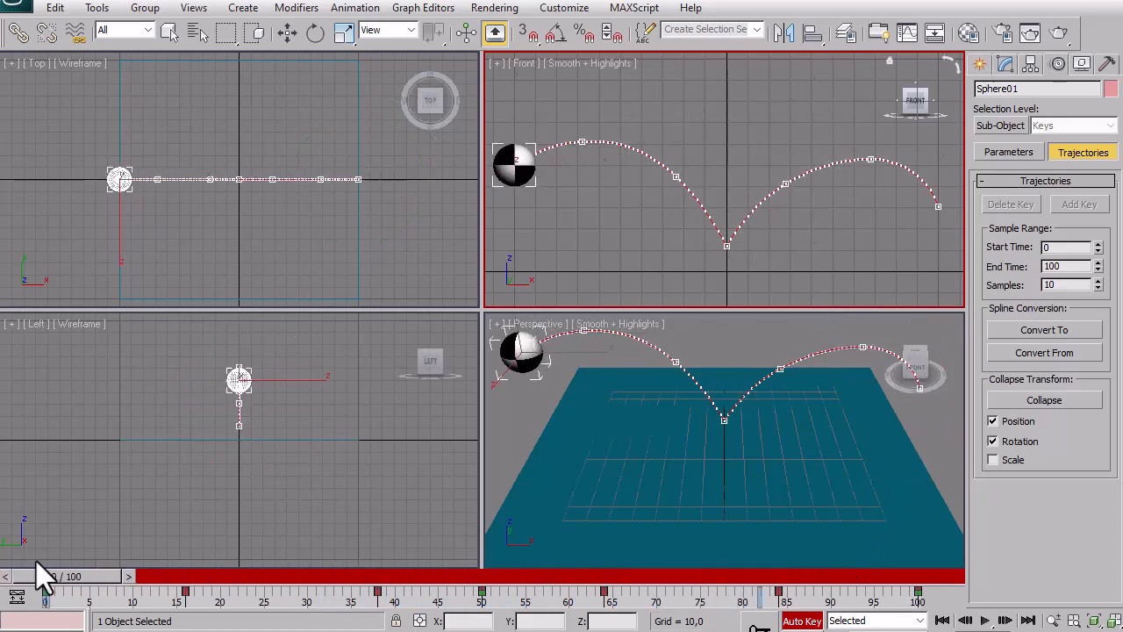
{"action": "left_click_drag", "start_coordinate": [571, 146], "coordinate": [393, 98]}
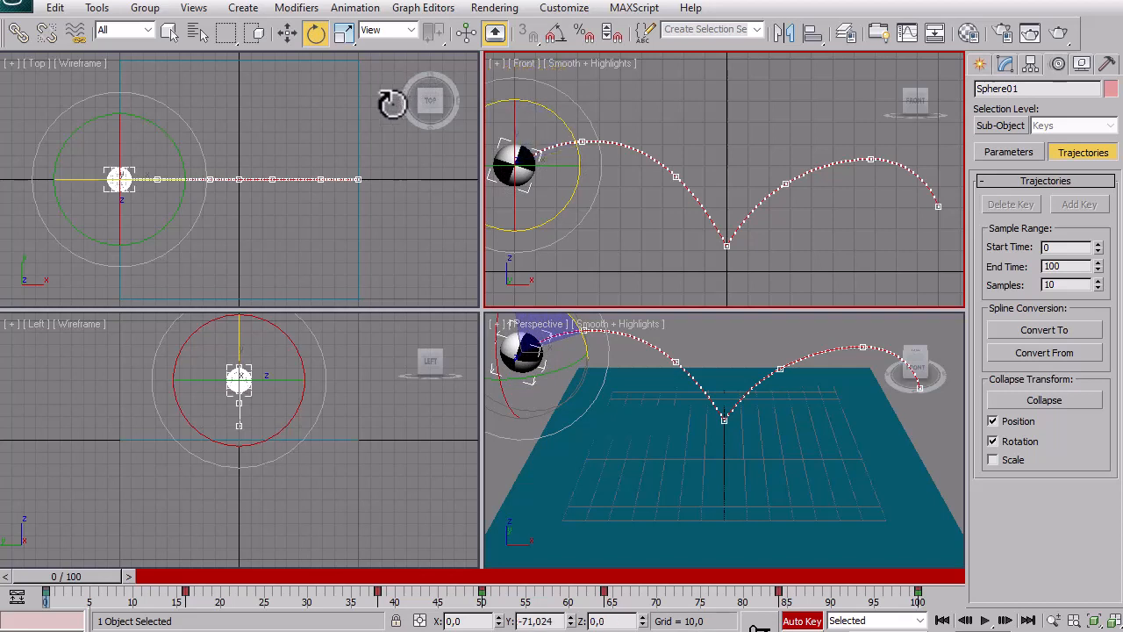
{"action": "left_click_drag", "start_coordinate": [77, 578], "coordinate": [891, 588]}
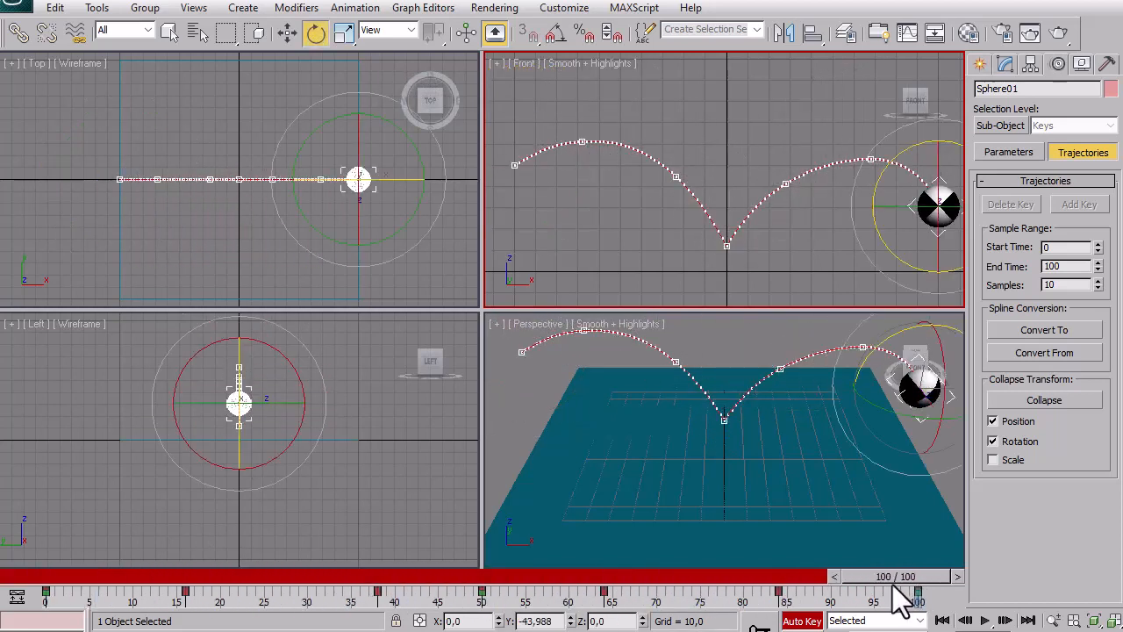
{"action": "left_click", "coordinate": [802, 621]}
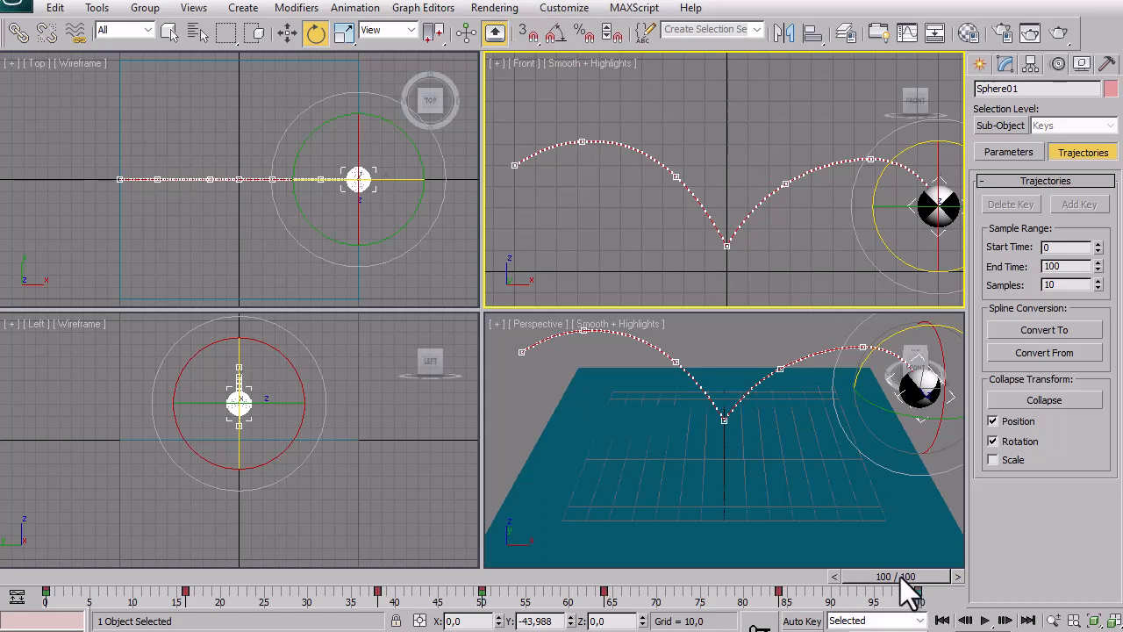
Open the sphere's curves in the Curve Editor, enlarge the graph area, and play the animation to frame 70.
{"action": "left_click_drag", "start_coordinate": [904, 586], "coordinate": [66, 579]}
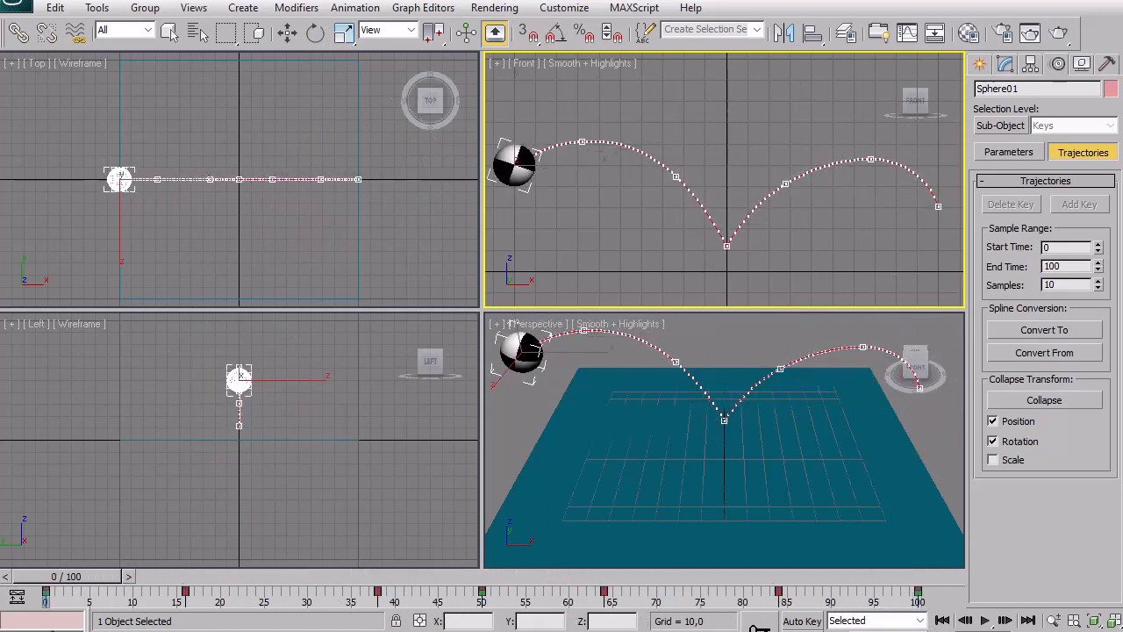
{"action": "left_click_drag", "start_coordinate": [52, 629], "coordinate": [95, 619]}
{"action": "key", "text": "e"}
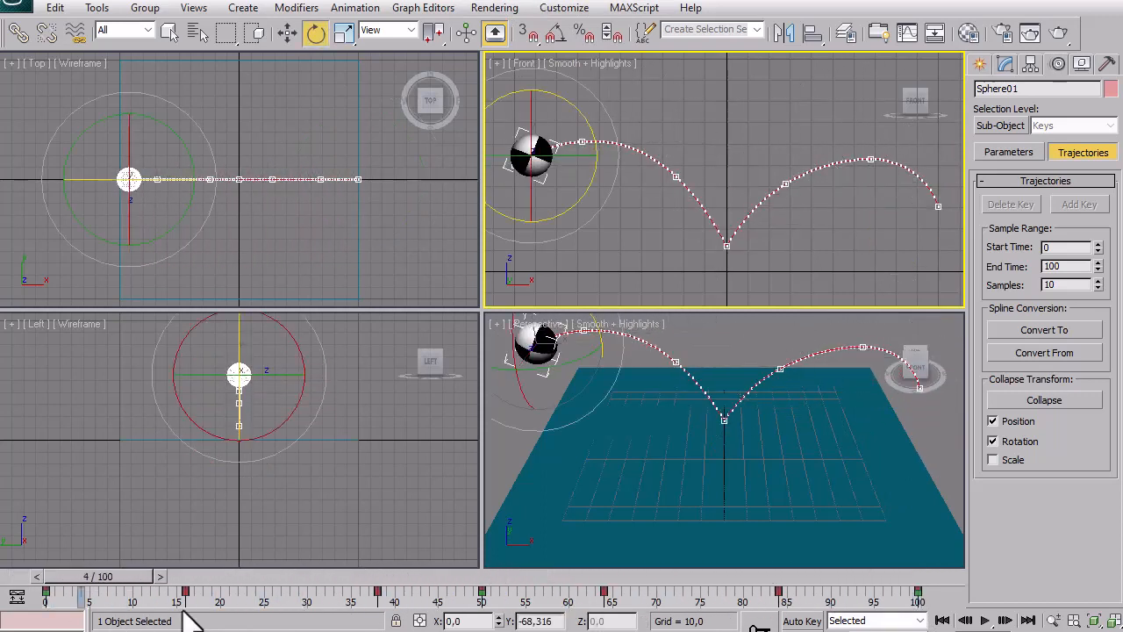
{"action": "left_click", "coordinate": [417, 9]}
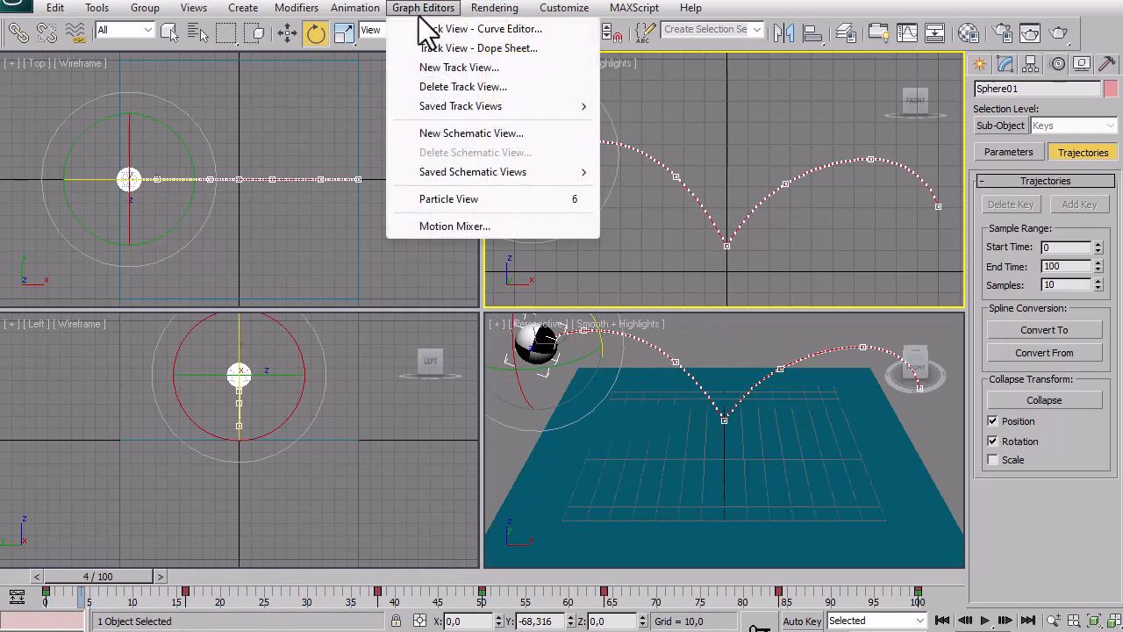
{"action": "left_click", "coordinate": [440, 39]}
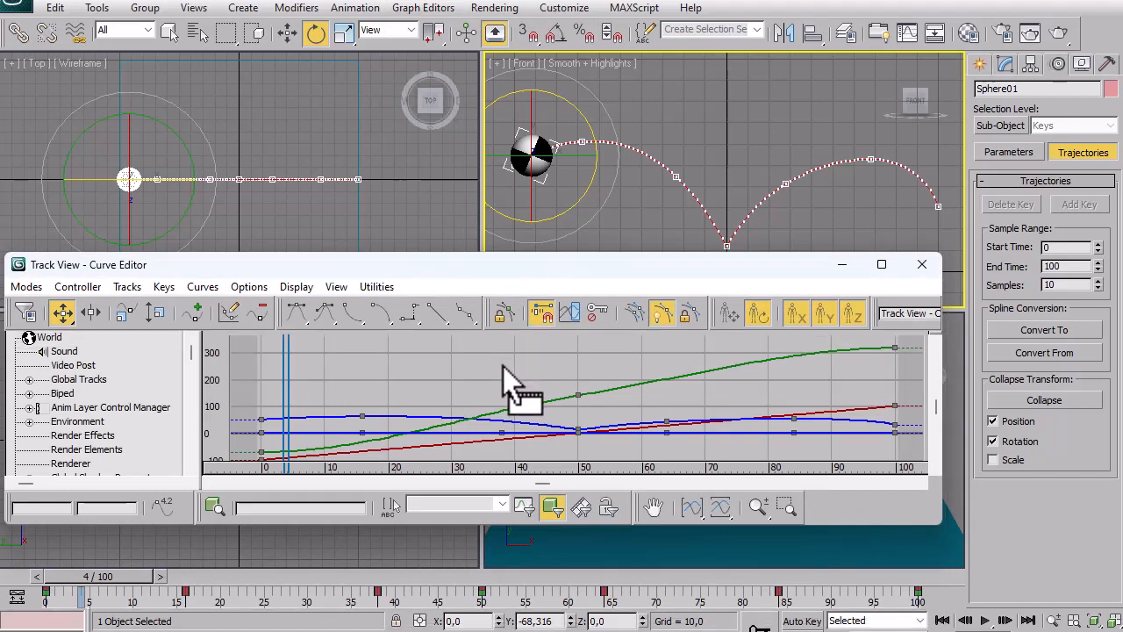
{"action": "left_click_drag", "start_coordinate": [711, 264], "coordinate": [784, 295]}
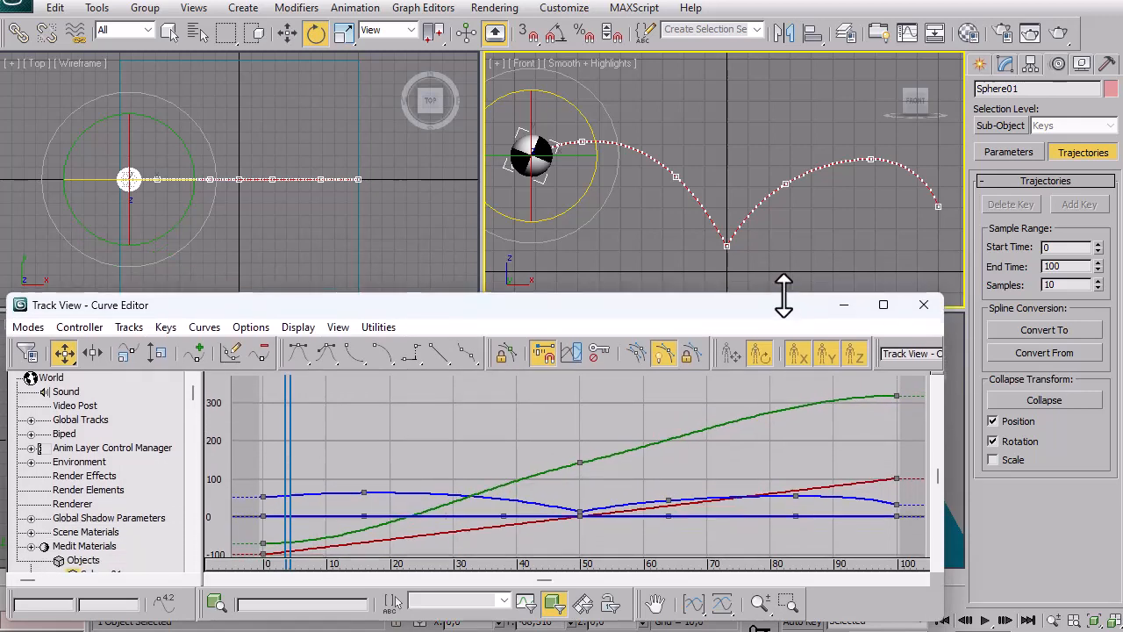
{"action": "left_click", "coordinate": [984, 620]}
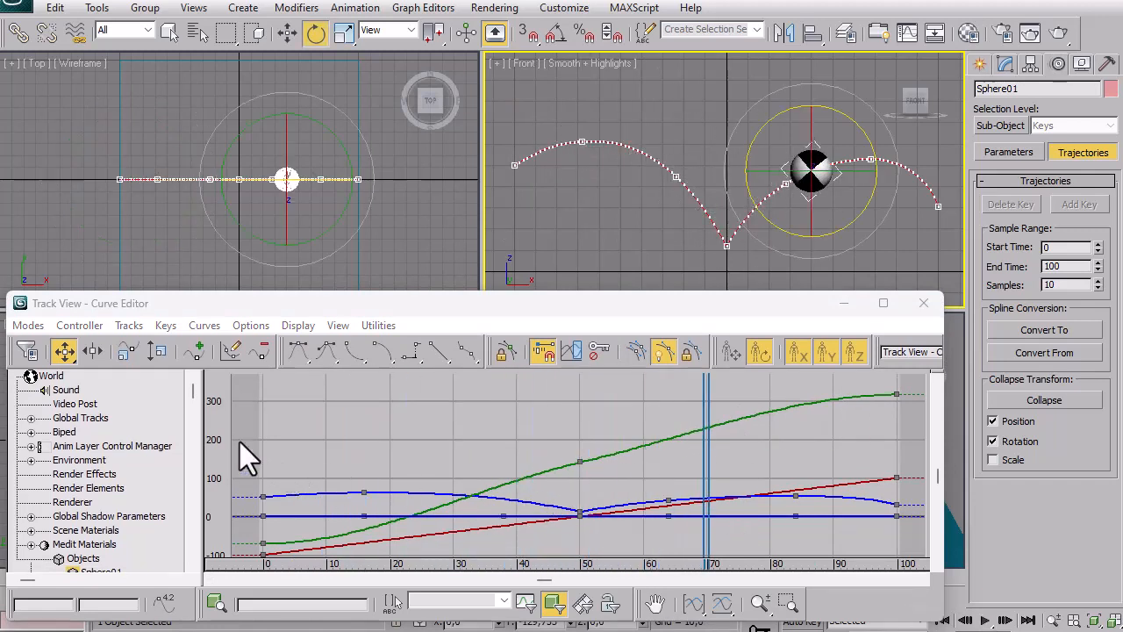
Display only the sphere's X Rotation curve, minimize the Curve Editor, and inspect the sphere in the Perspective view.
{"action": "left_click_drag", "start_coordinate": [192, 392], "coordinate": [194, 471]}
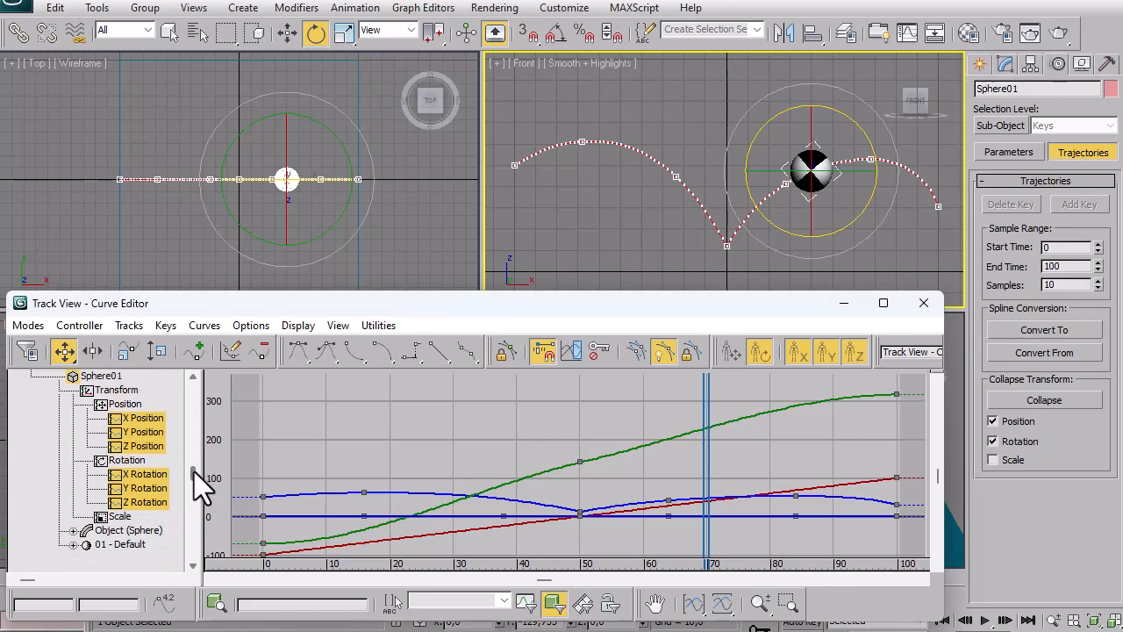
{"action": "left_click", "coordinate": [149, 474]}
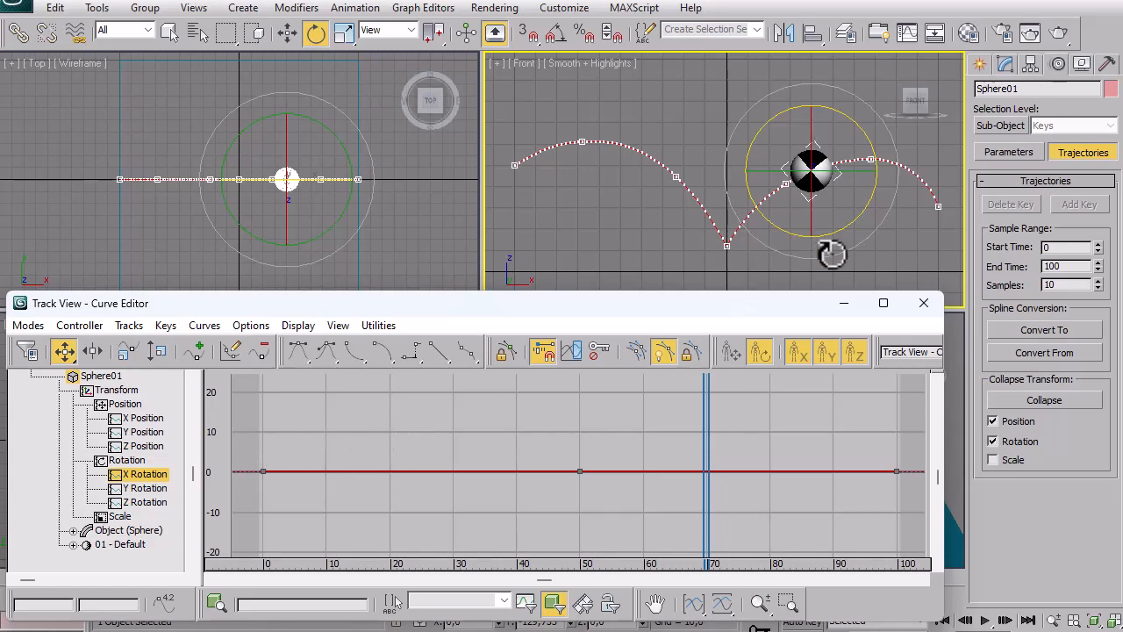
{"action": "left_click", "coordinate": [843, 303]}
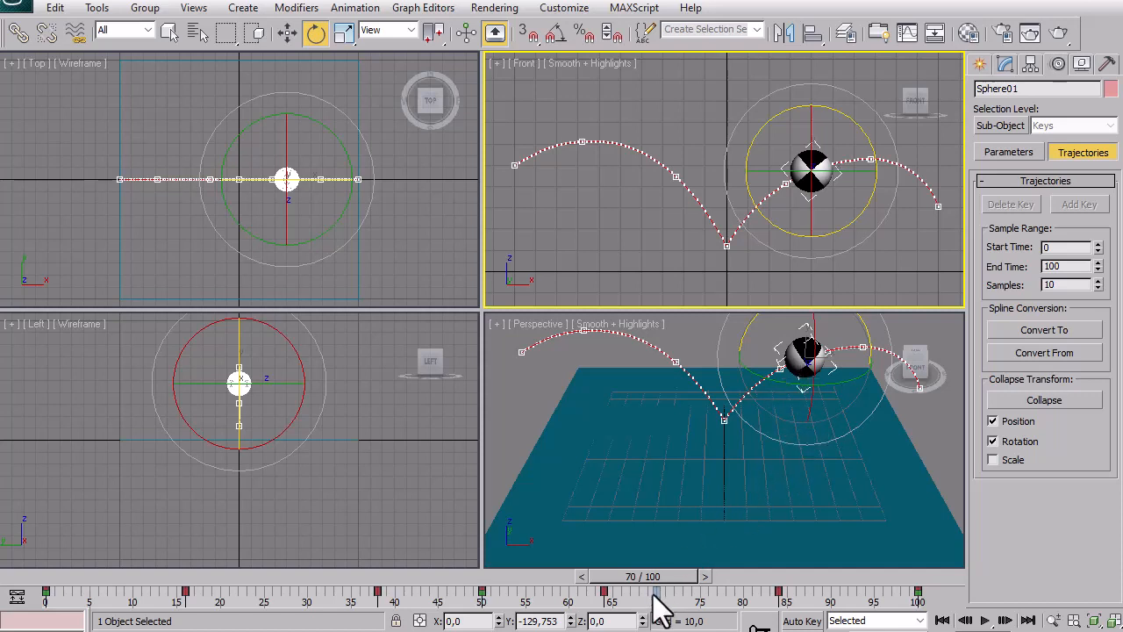
{"action": "middle_click_drag", "start_coordinate": [801, 392], "coordinate": [787, 442]}
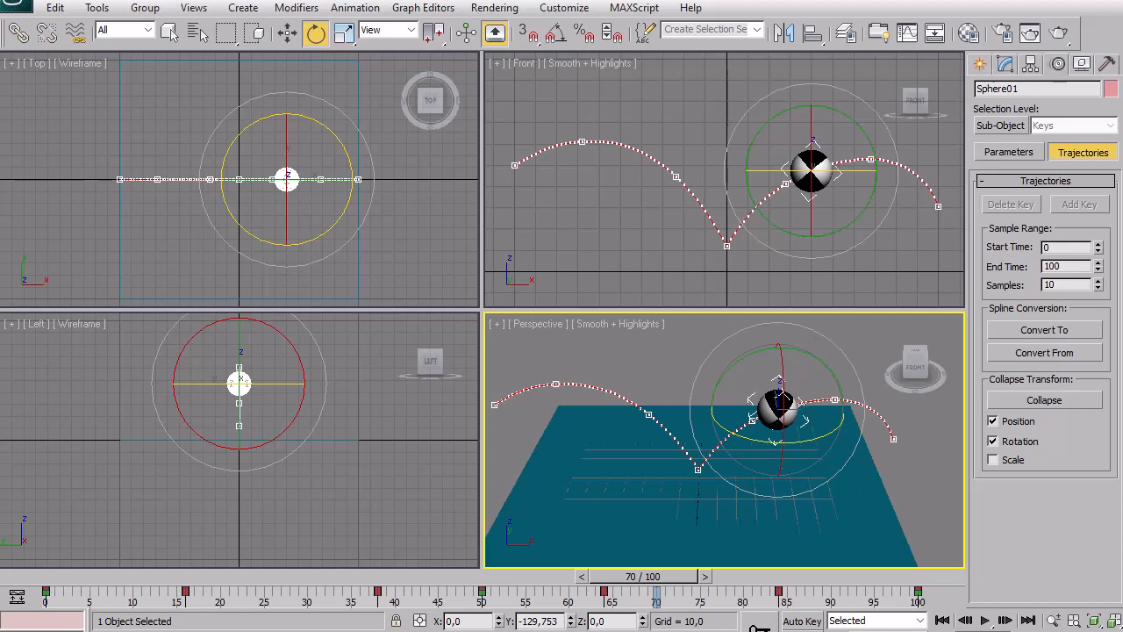
Reopen the Curve Editor and display only the sphere's Y Rotation curve.
{"action": "left_click", "coordinate": [562, 10]}
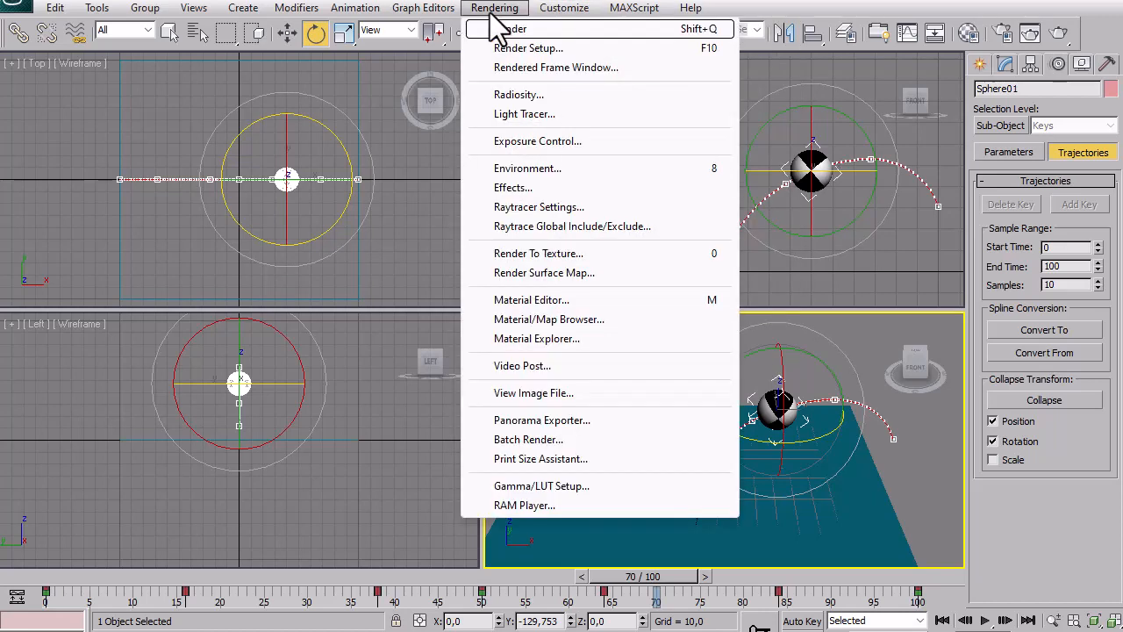
{"action": "mouse_move", "coordinate": [426, 11]}
{"action": "left_click", "coordinate": [436, 31]}
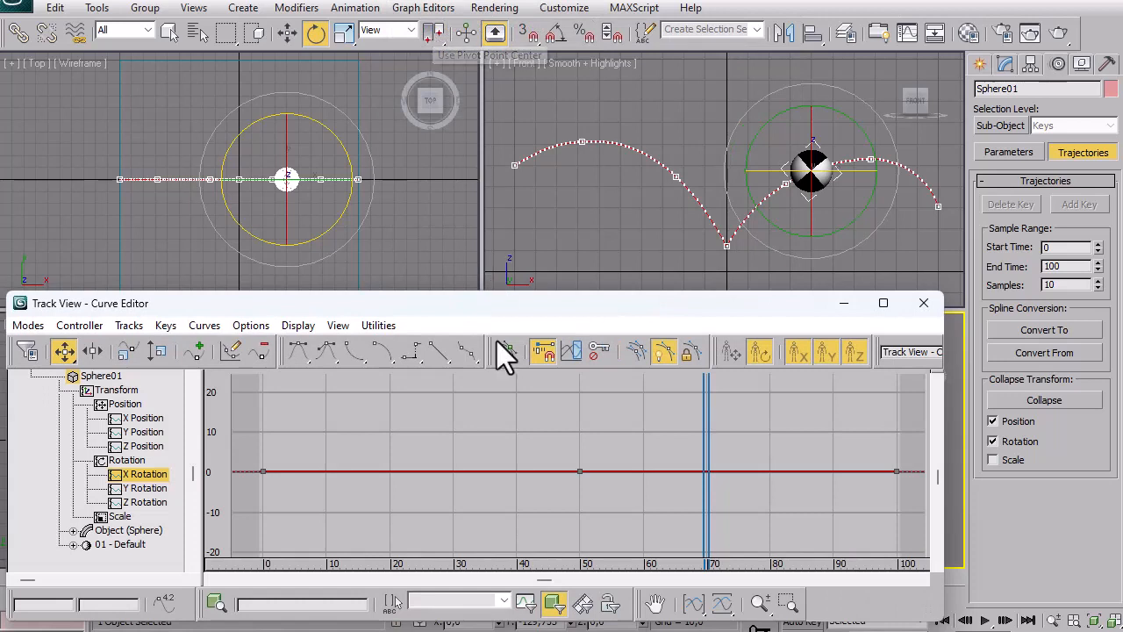
{"action": "left_click", "coordinate": [137, 489]}
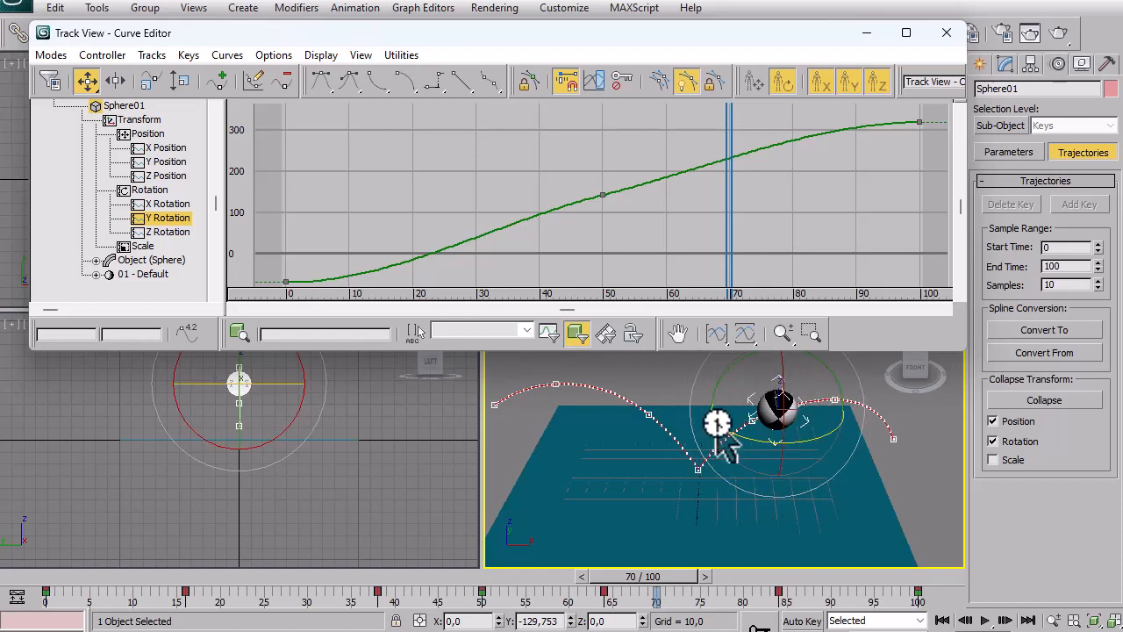
Select the Y Rotation key at frame 0, return to frame 0, and play the animation to check the sphere's rotation.
{"action": "left_click", "coordinate": [286, 281]}
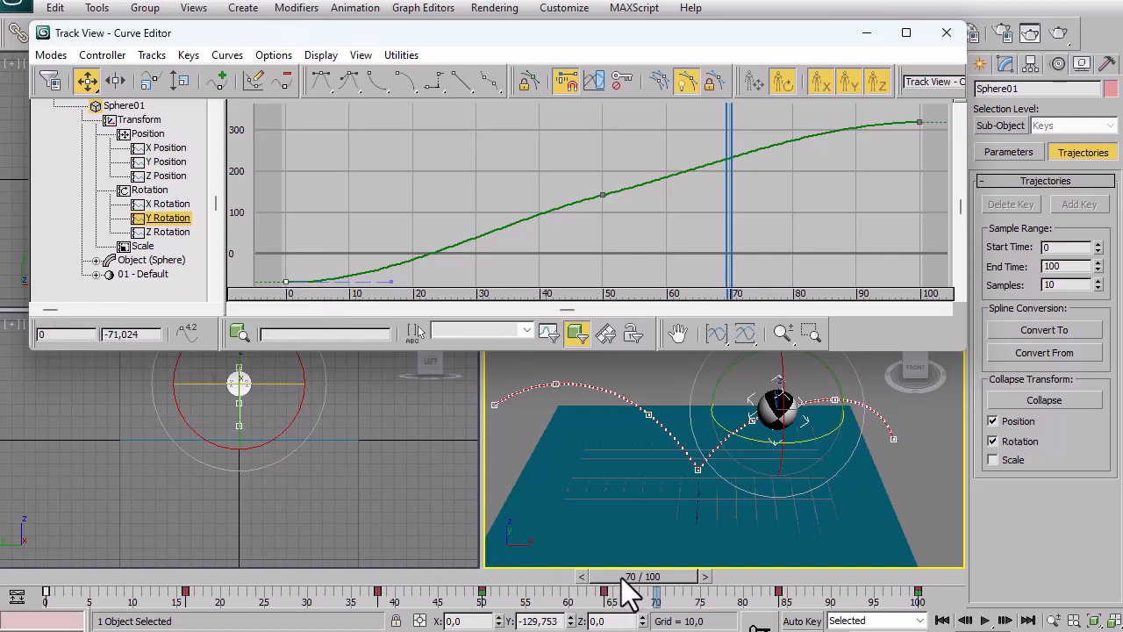
{"action": "left_click_drag", "start_coordinate": [624, 593], "coordinate": [35, 596]}
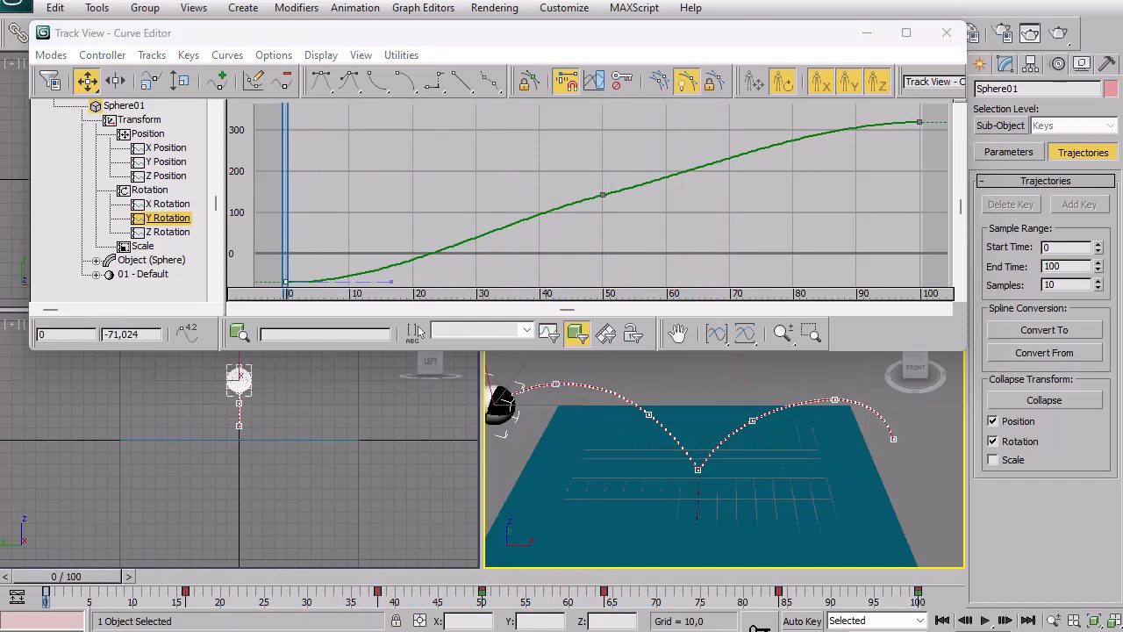
{"action": "key", "text": "e"}
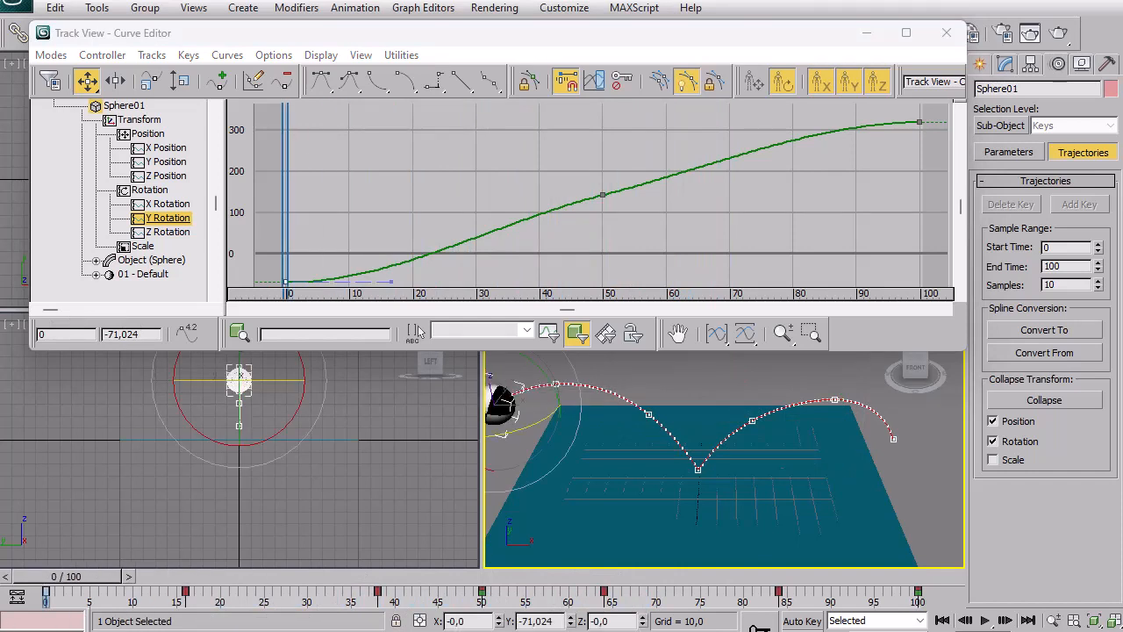
{"action": "left_click", "coordinate": [982, 620]}
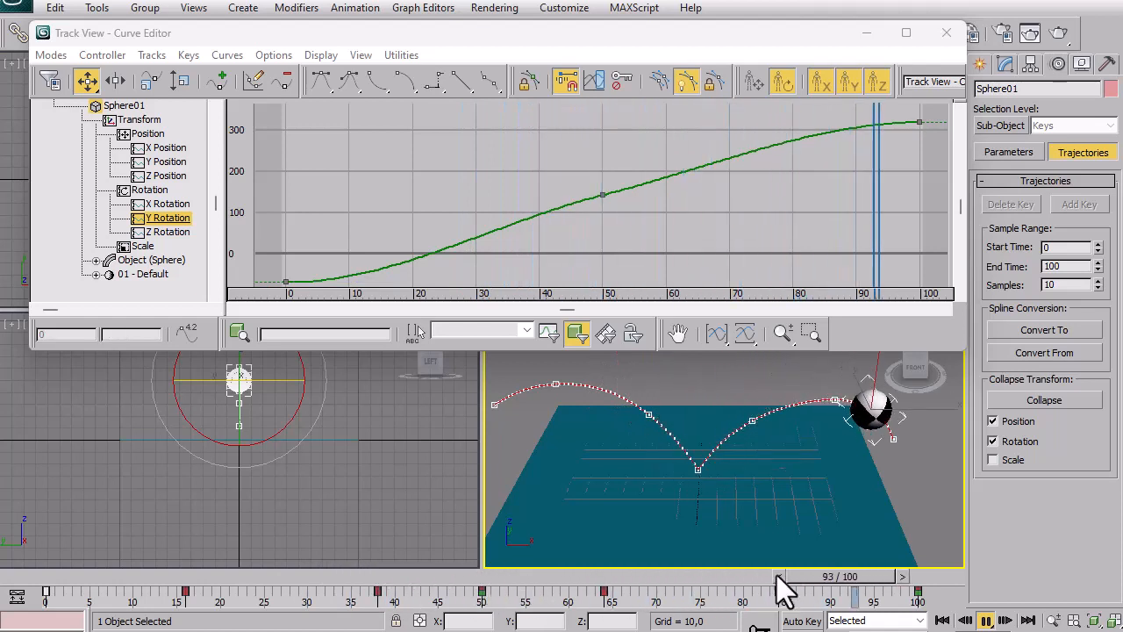
Try to set the Y Rotation value of the key at frame 100 to 360.
{"action": "left_click", "coordinate": [287, 282]}
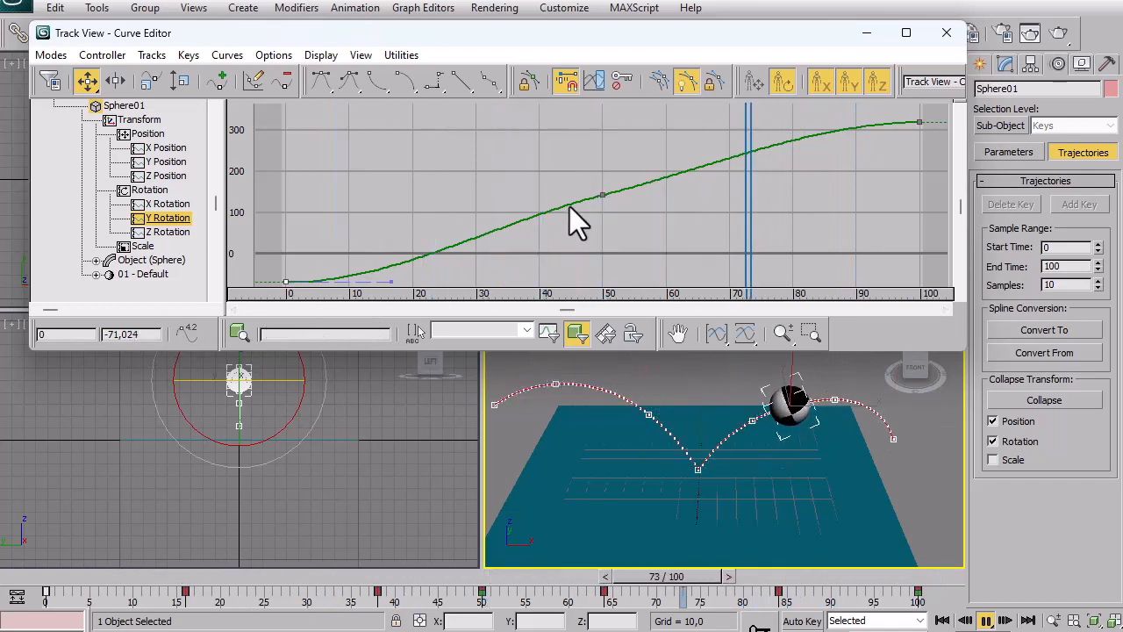
{"action": "left_click", "coordinate": [917, 122]}
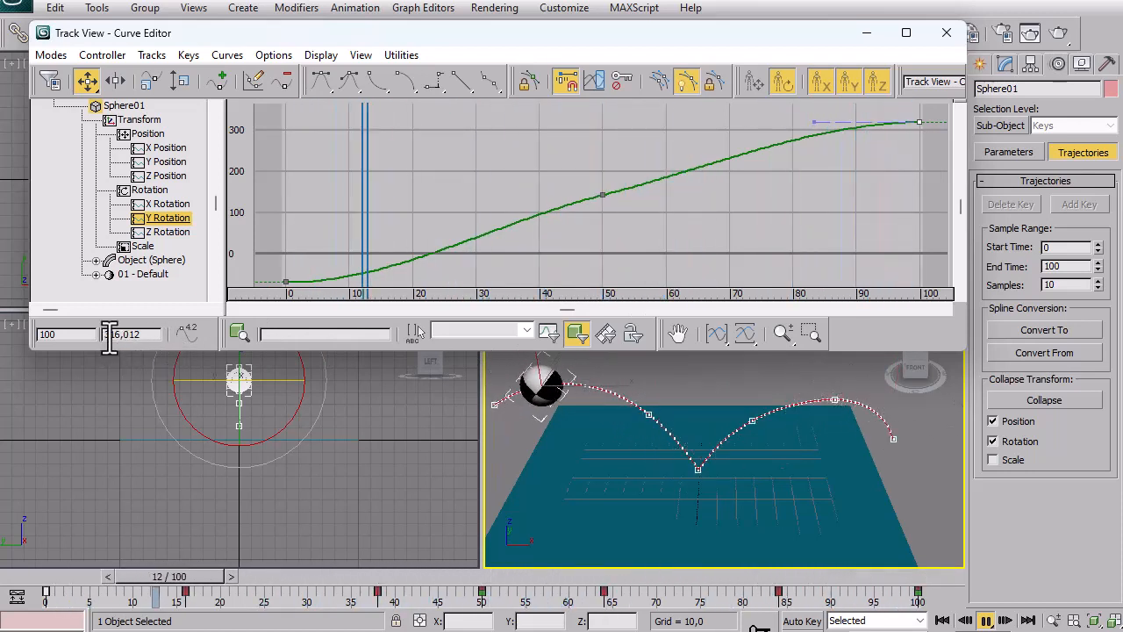
{"action": "left_click_drag", "start_coordinate": [109, 335], "coordinate": [151, 334]}
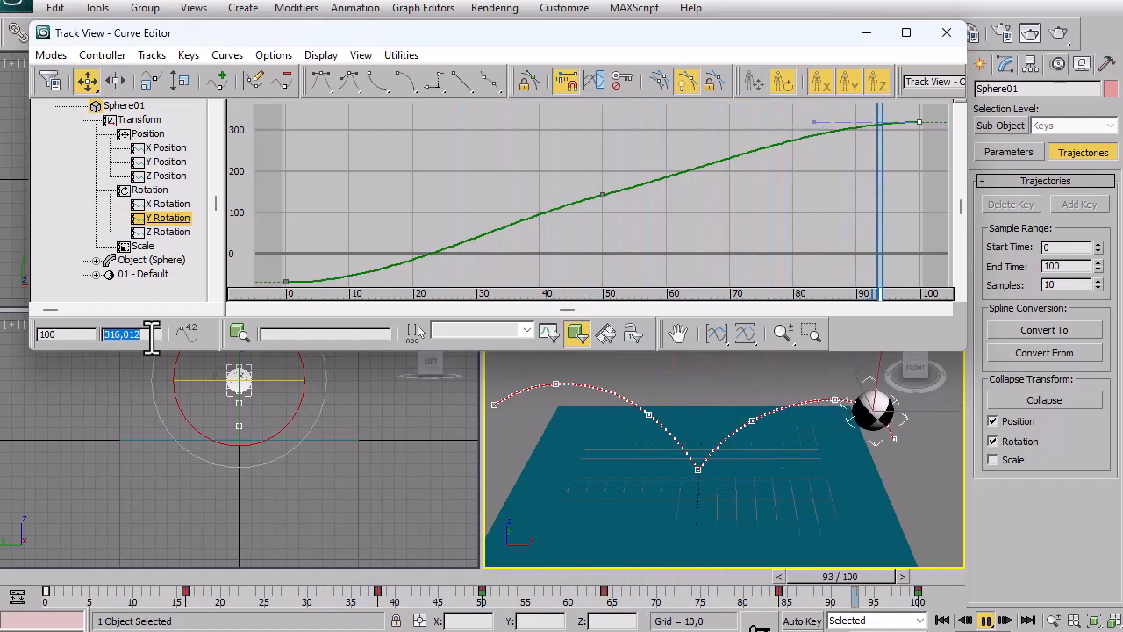
{"action": "type", "text": "360"}
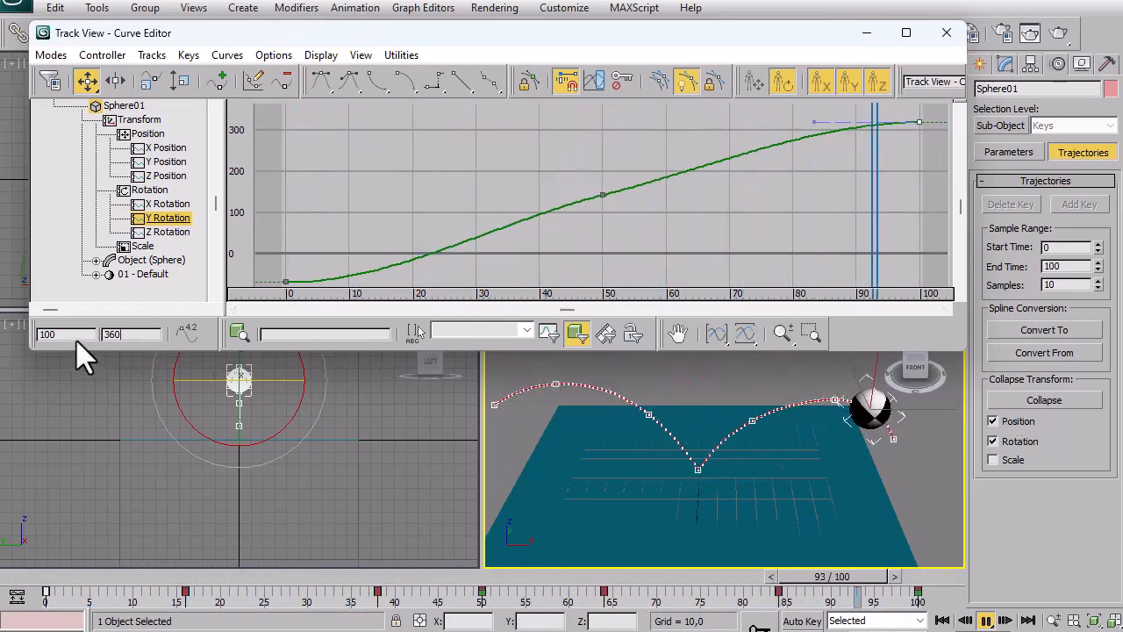
Set the tangents of the Y Rotation keys at frames 0 and 100 to linear.
{"action": "left_click", "coordinate": [286, 282]}
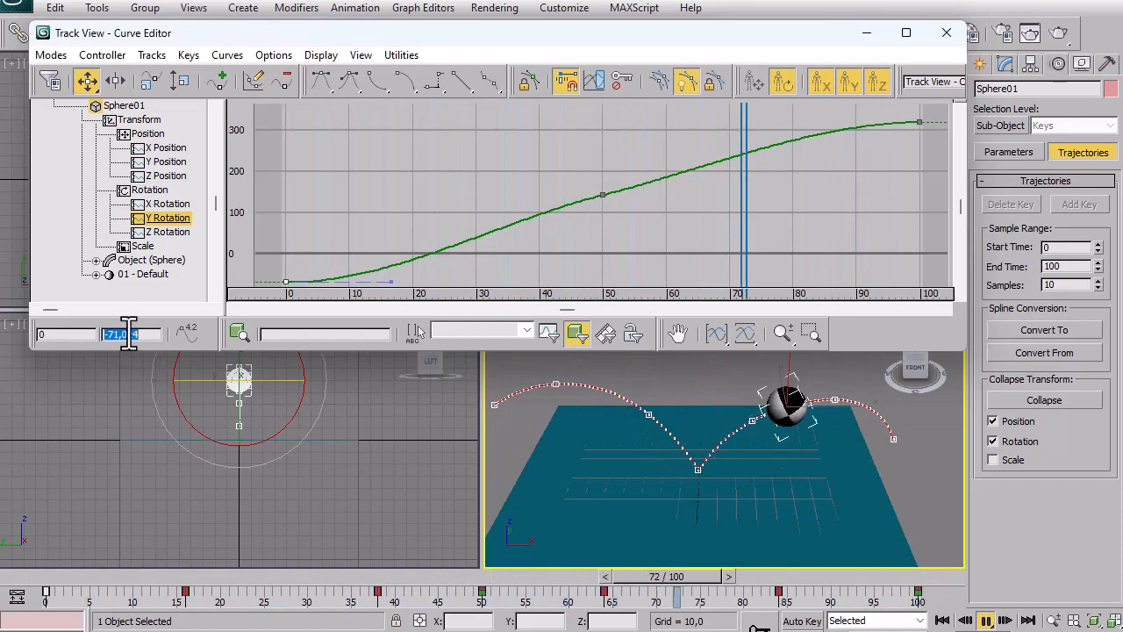
{"action": "left_click", "coordinate": [113, 335]}
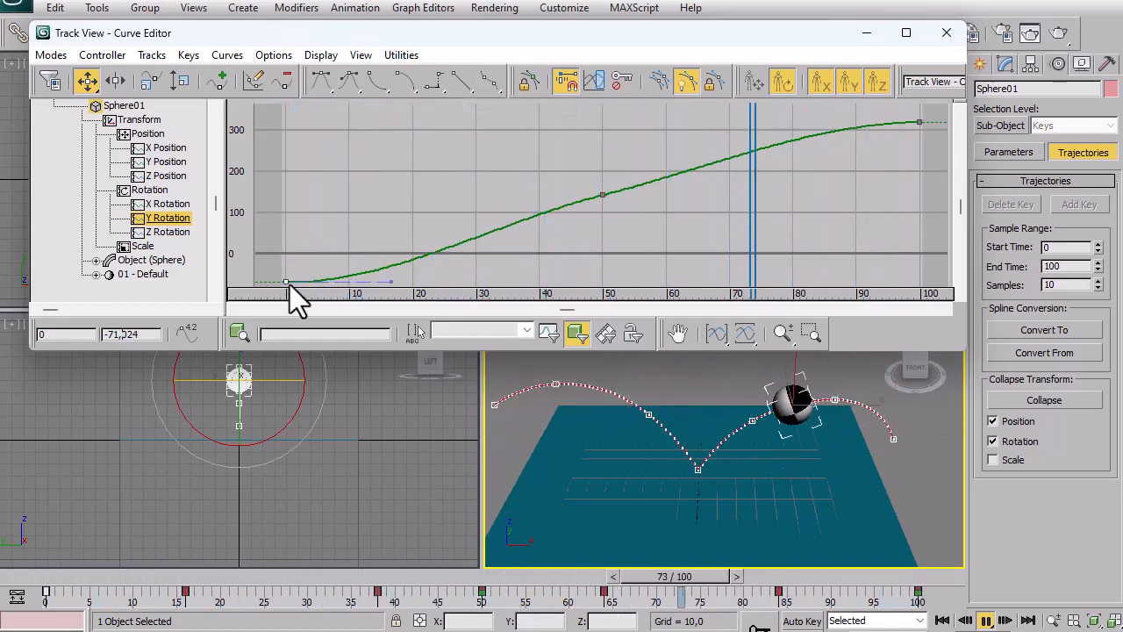
{"action": "left_click", "coordinate": [464, 86]}
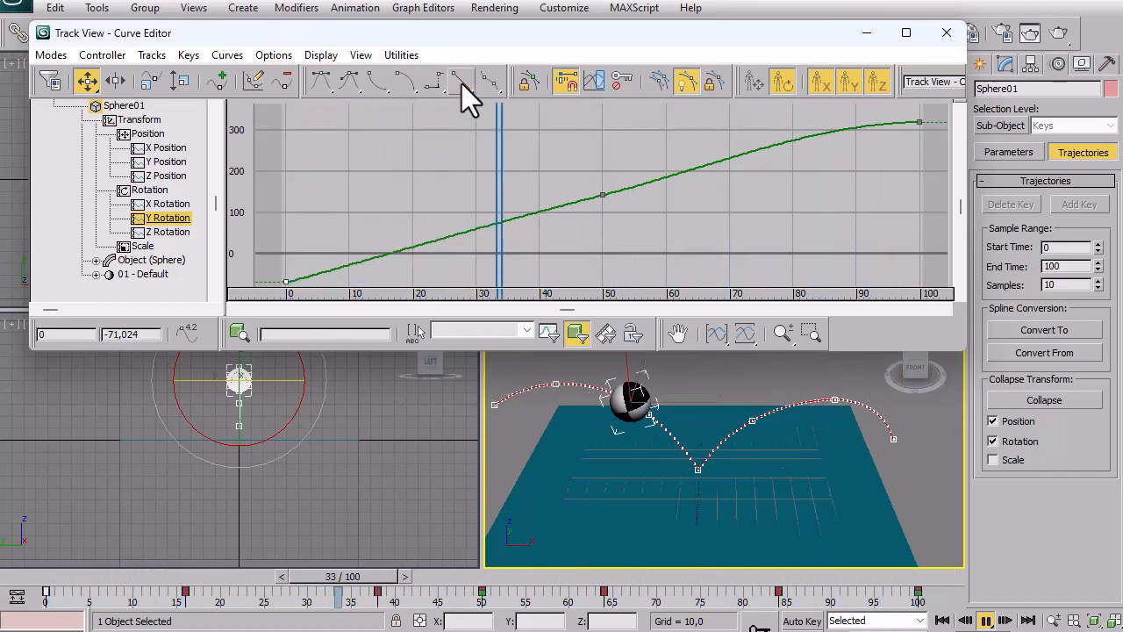
{"action": "left_click", "coordinate": [602, 195]}
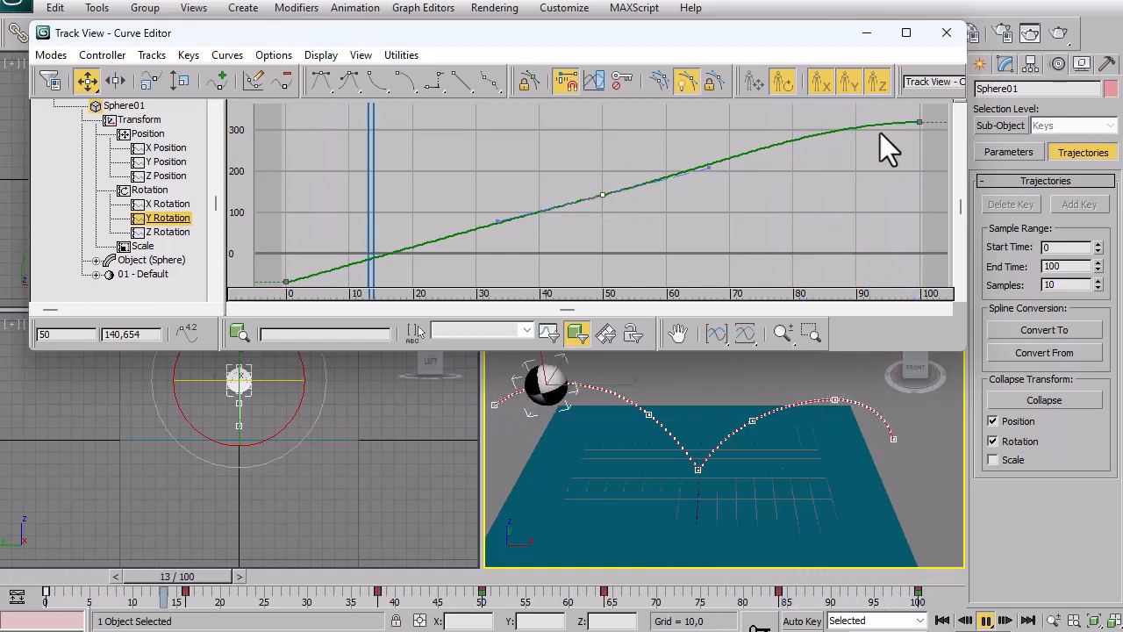
{"action": "left_click", "coordinate": [917, 120]}
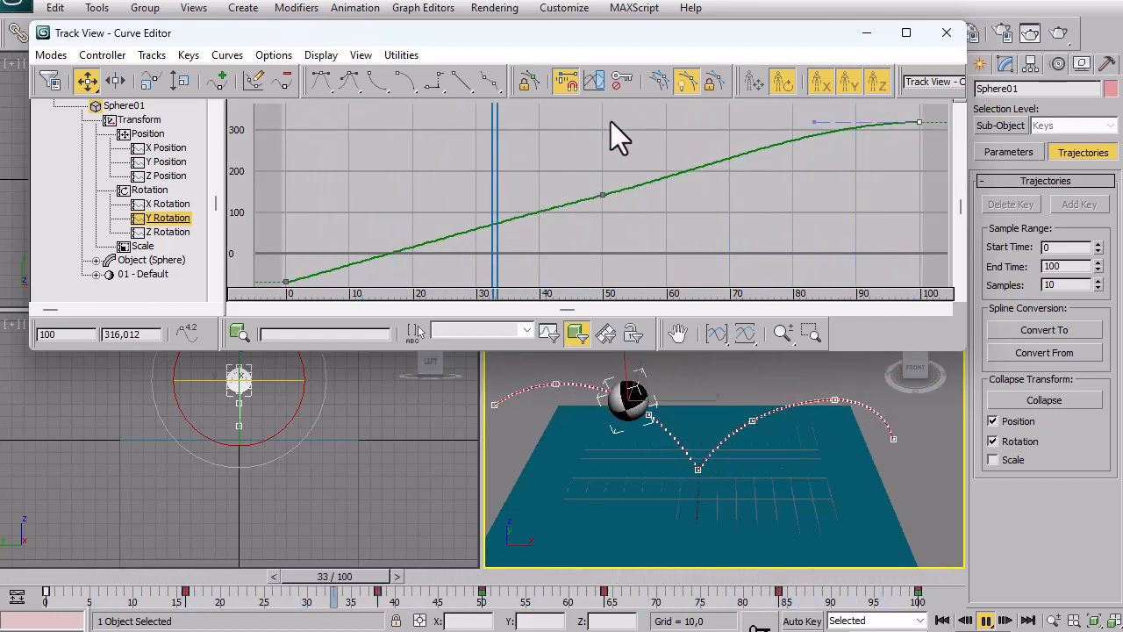
{"action": "left_click", "coordinate": [462, 80]}
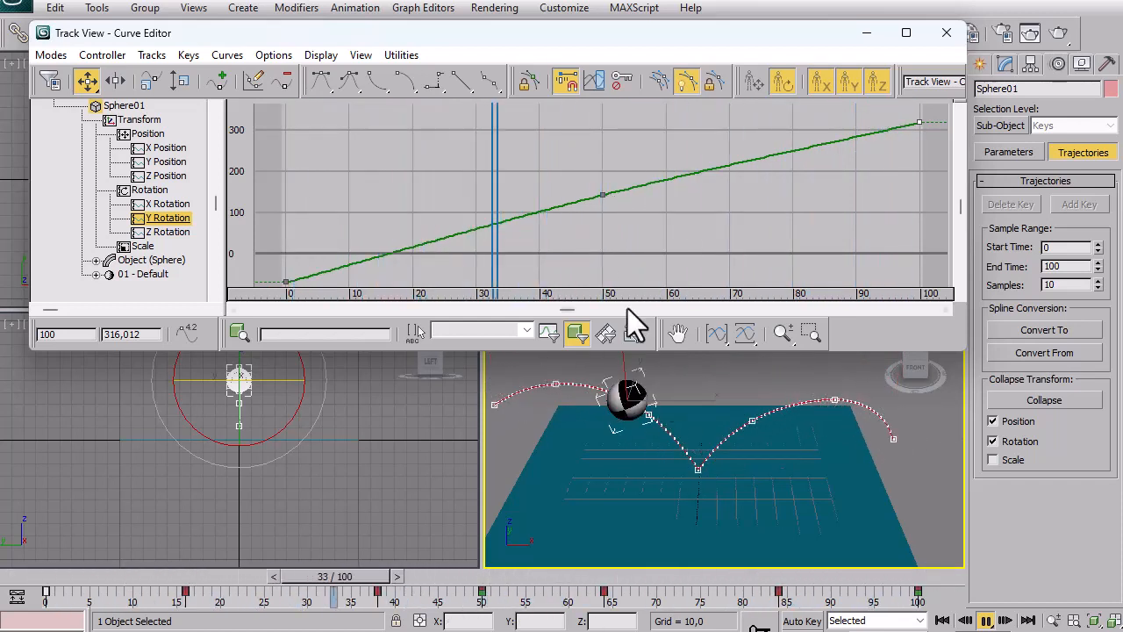
Close the Curve Editor, watch the bouncing sphere in the Front and Perspective views, and stop playback at frame 46.
{"action": "left_click", "coordinate": [285, 282]}
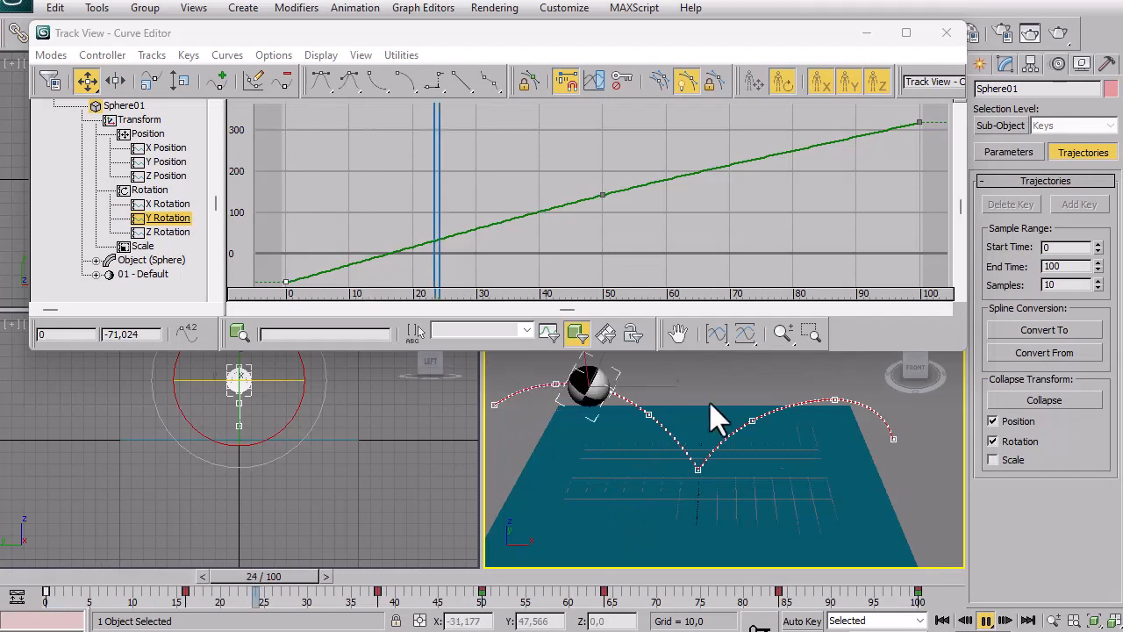
{"action": "left_click", "coordinate": [946, 33]}
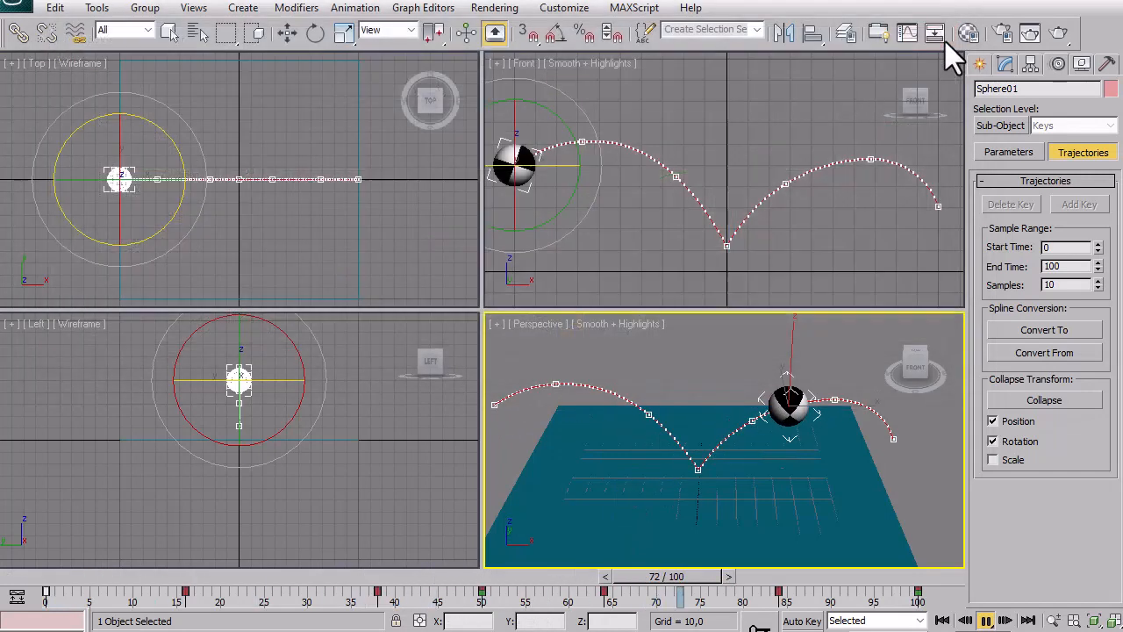
{"action": "left_click", "coordinate": [717, 151]}
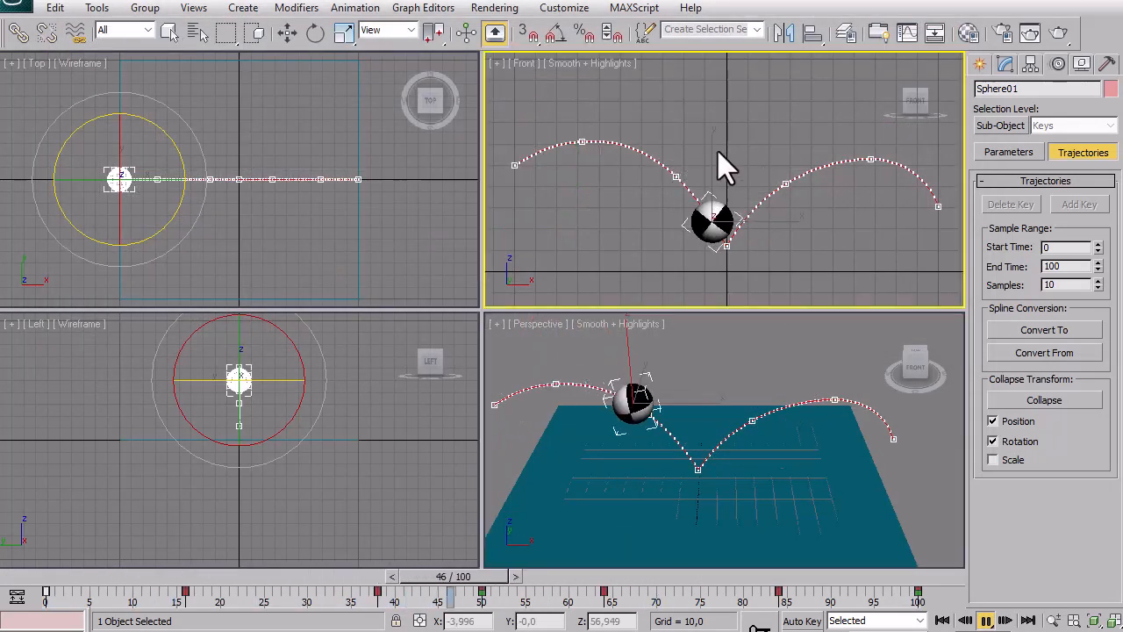
{"action": "left_click", "coordinate": [705, 355]}
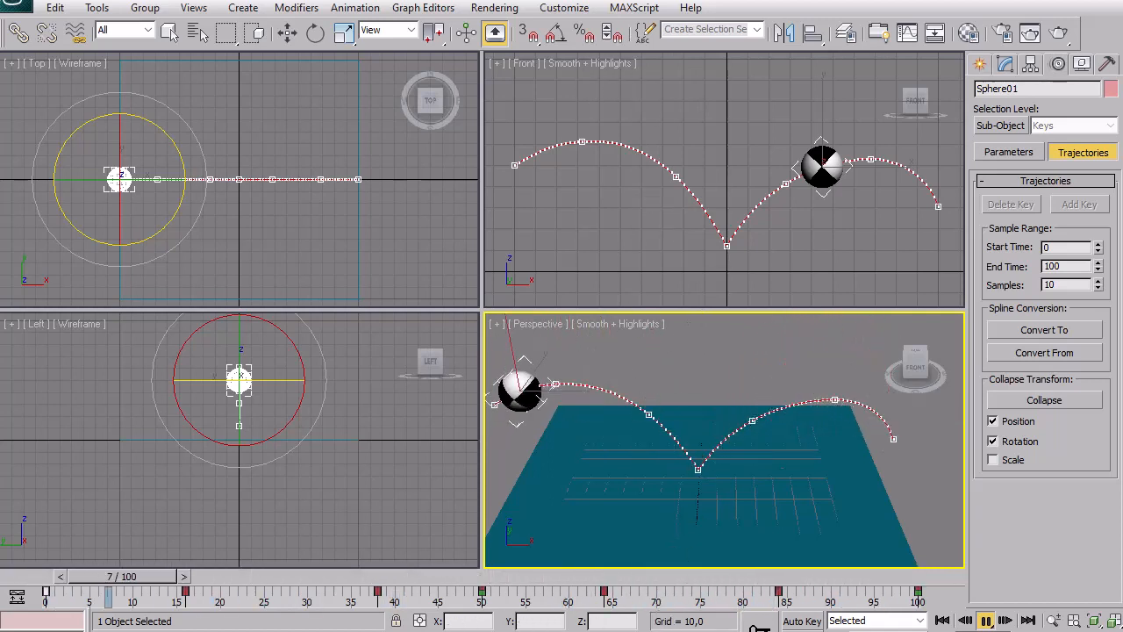
{"action": "left_click", "coordinate": [985, 620]}
{"action": "key", "text": "e"}
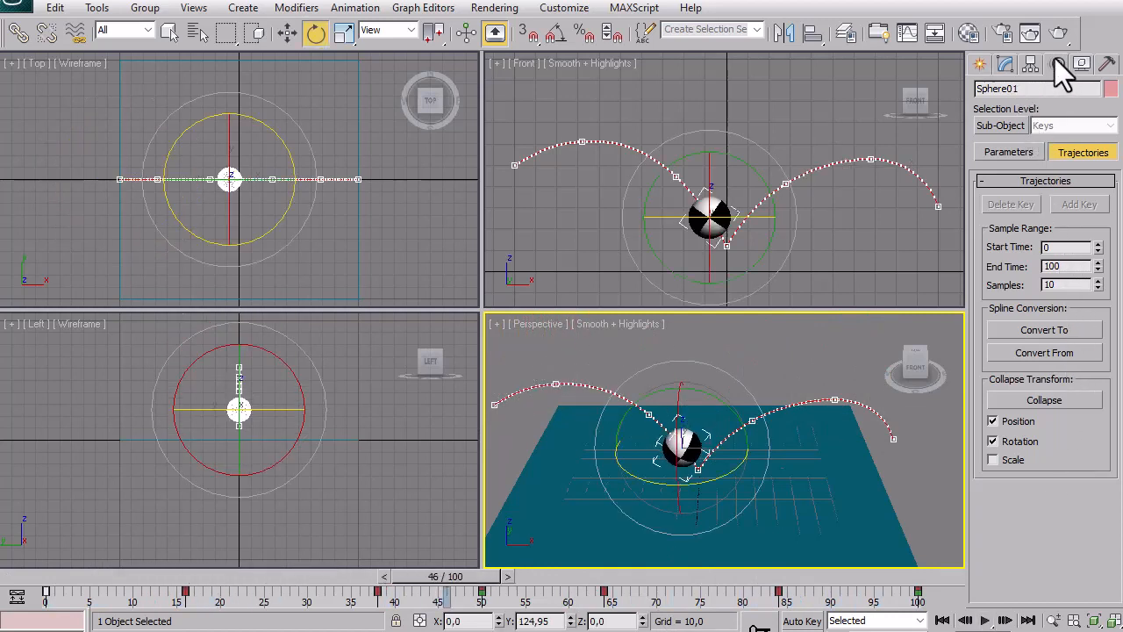
Examine the sphere's rotation key parameters at frame 50 in the motion settings, and return to the trajectory display.
{"action": "left_click", "coordinate": [1009, 152]}
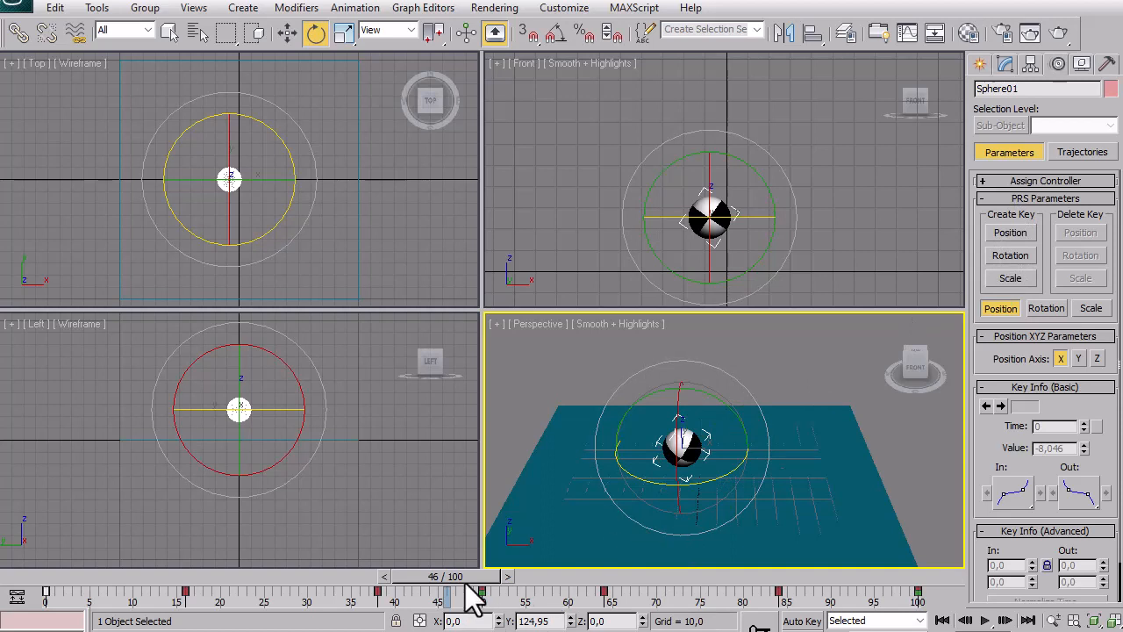
{"action": "left_click_drag", "start_coordinate": [471, 593], "coordinate": [512, 594]}
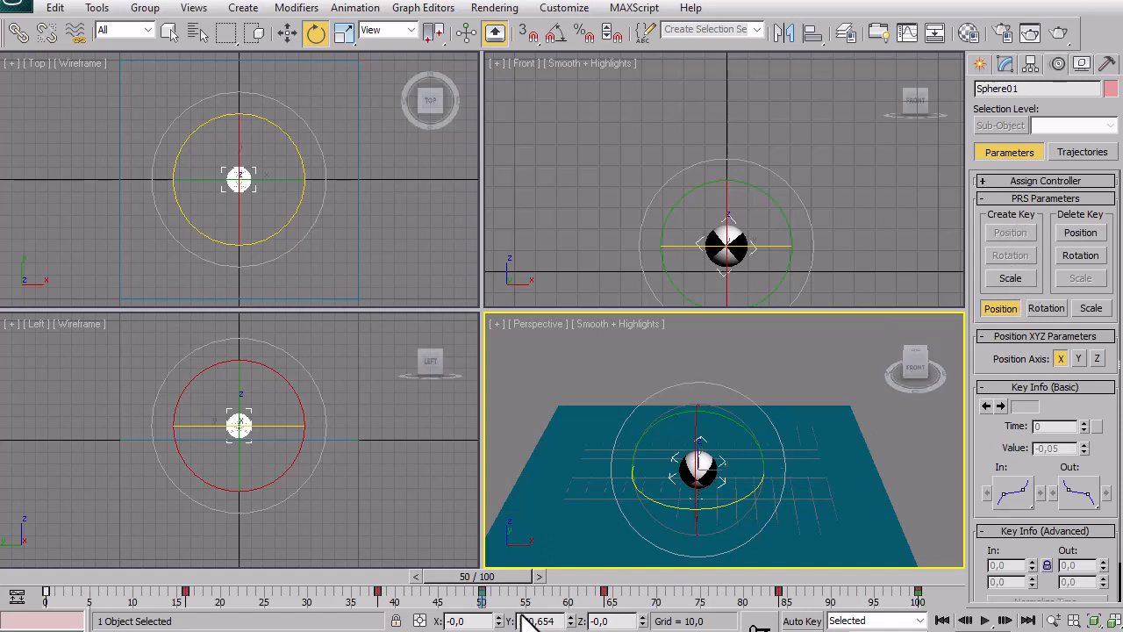
{"action": "left_click", "coordinate": [1042, 309]}
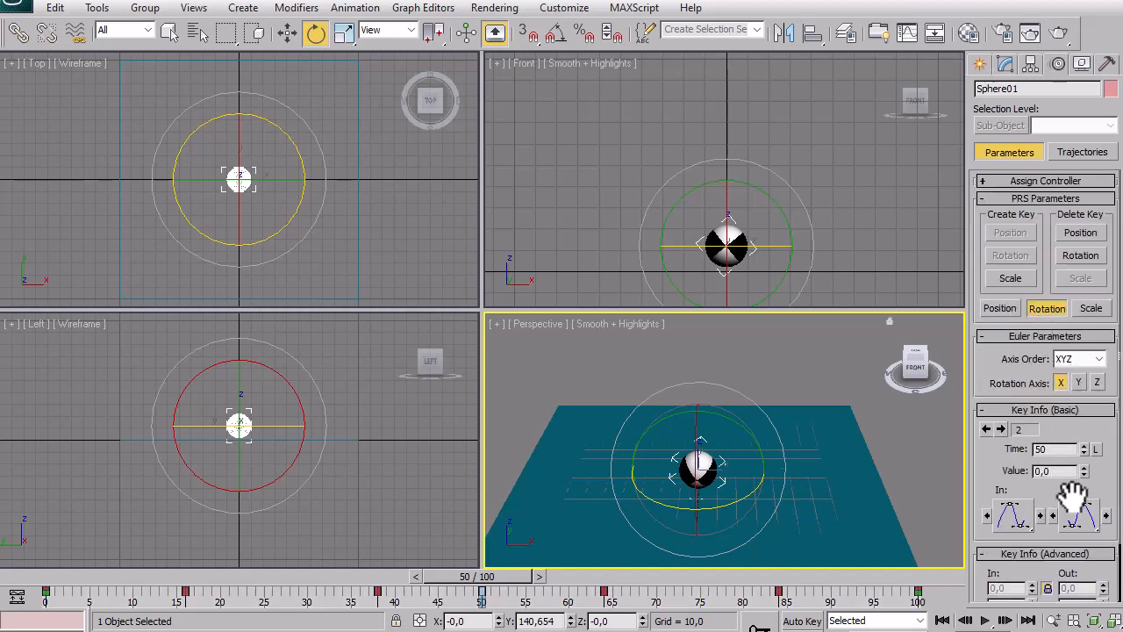
{"action": "left_click_drag", "start_coordinate": [983, 488], "coordinate": [992, 342]}
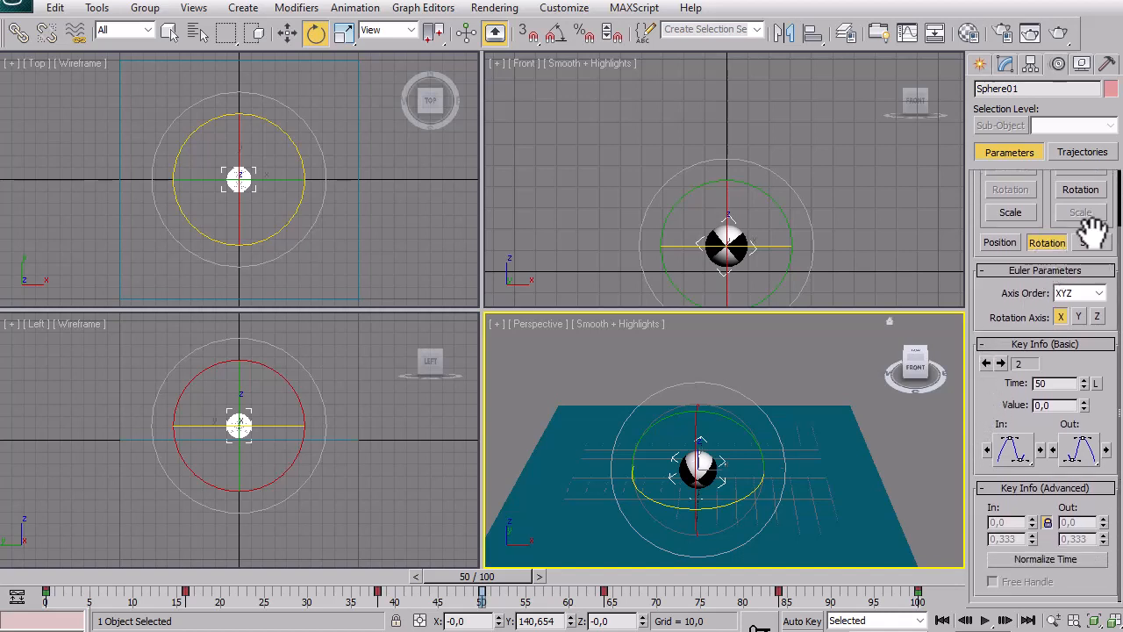
{"action": "left_click", "coordinate": [1081, 153]}
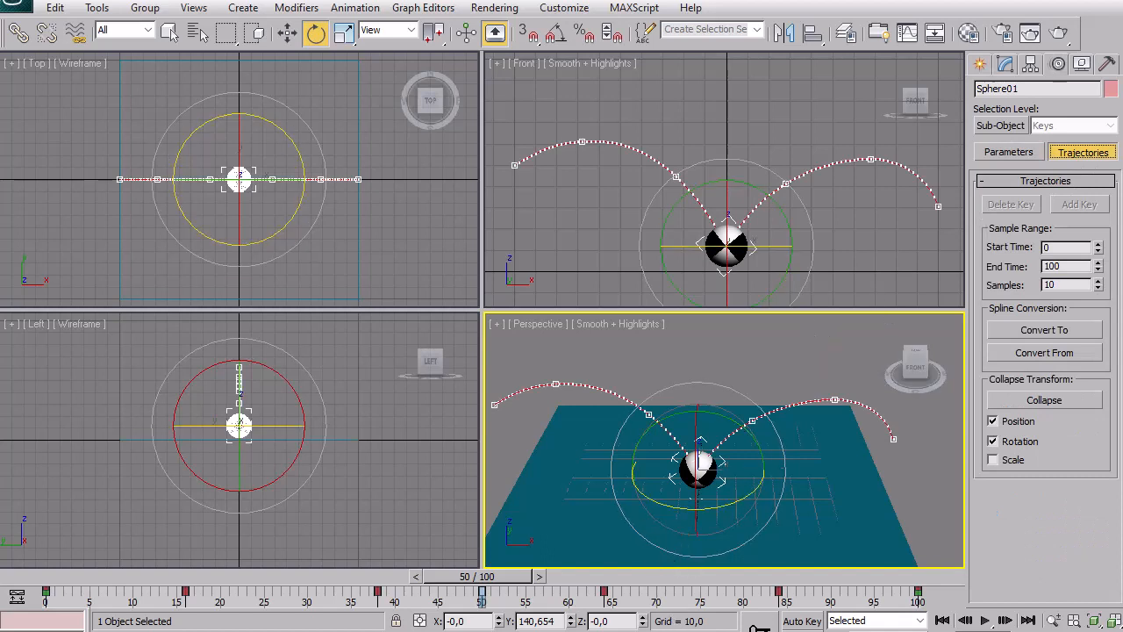
Replay the animation from the first frame in the Perspective view and stop it at frame 29.
{"action": "left_click", "coordinate": [942, 620]}
{"action": "left_click", "coordinate": [985, 621]}
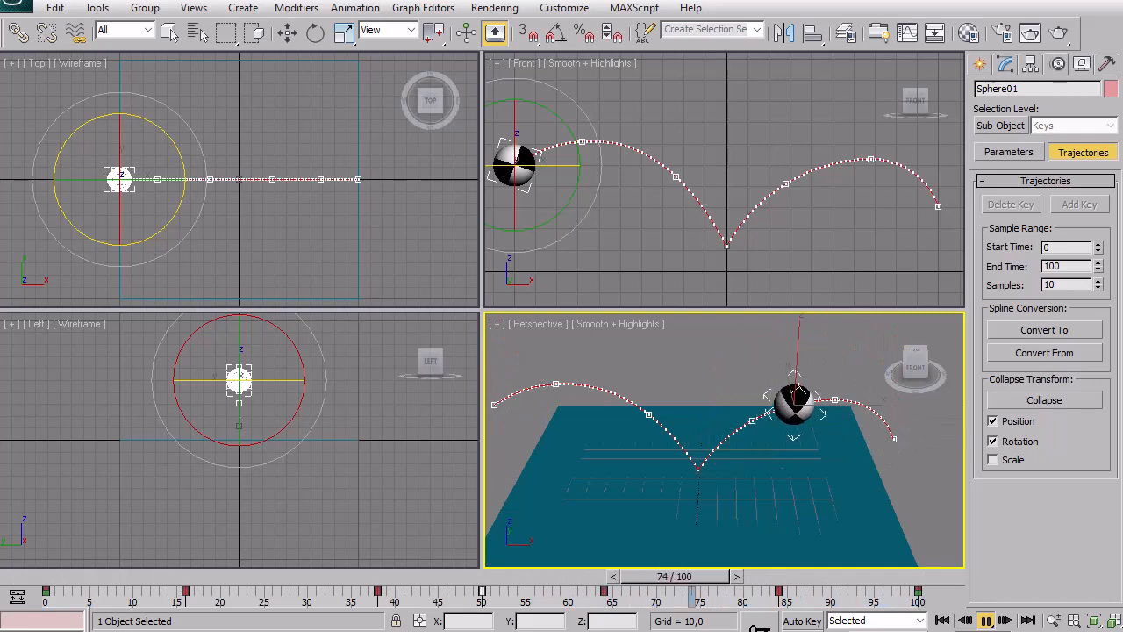
{"action": "left_click", "coordinate": [500, 9]}
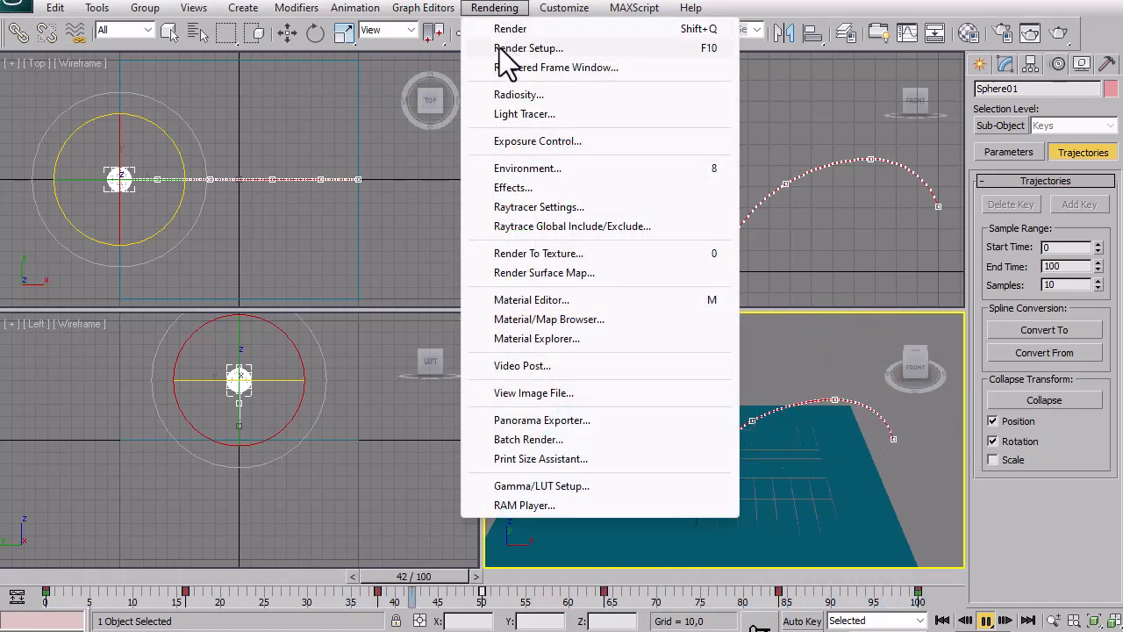
{"action": "left_click", "coordinate": [883, 1]}
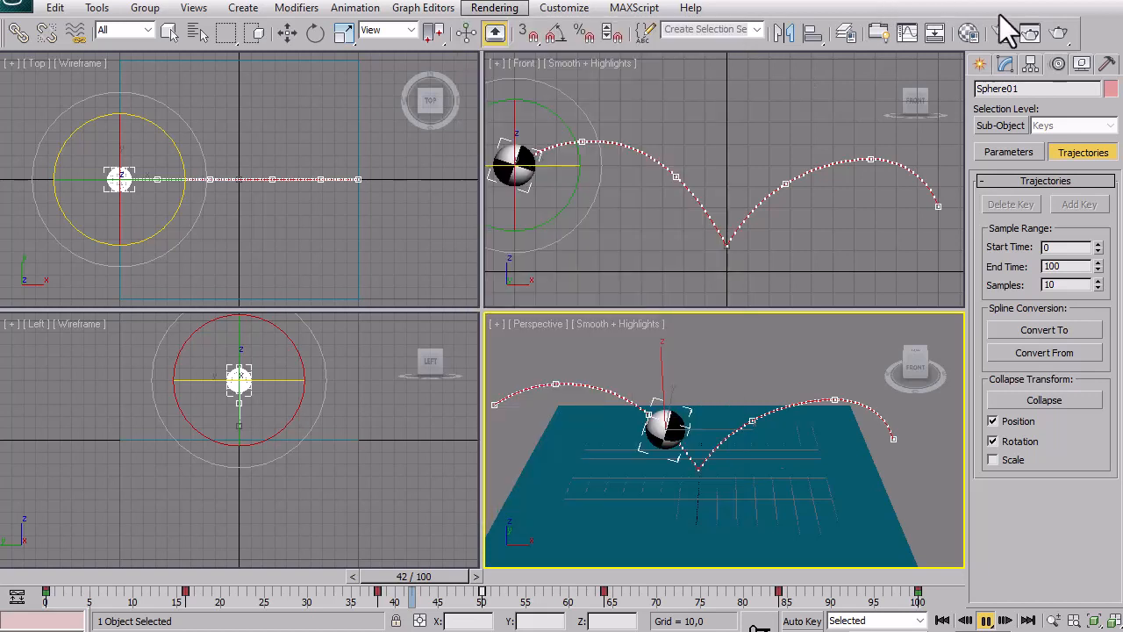
{"action": "left_click", "coordinate": [983, 617]}
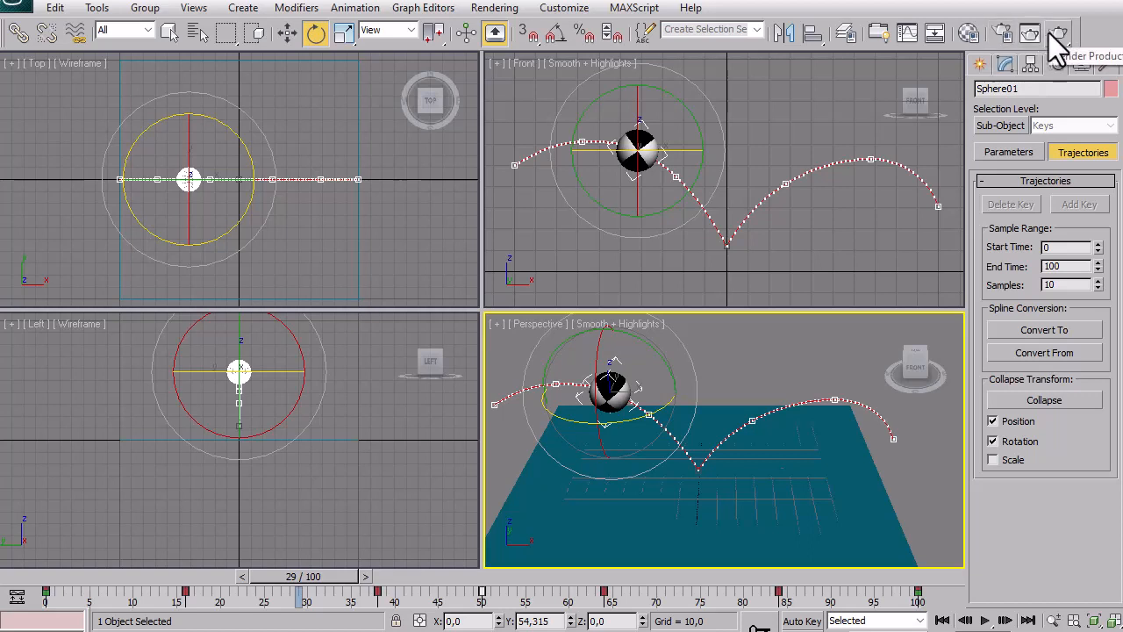
Open Render Setup and set the time output to a range of frames from 0 to 100.
{"action": "left_click", "coordinate": [1001, 35]}
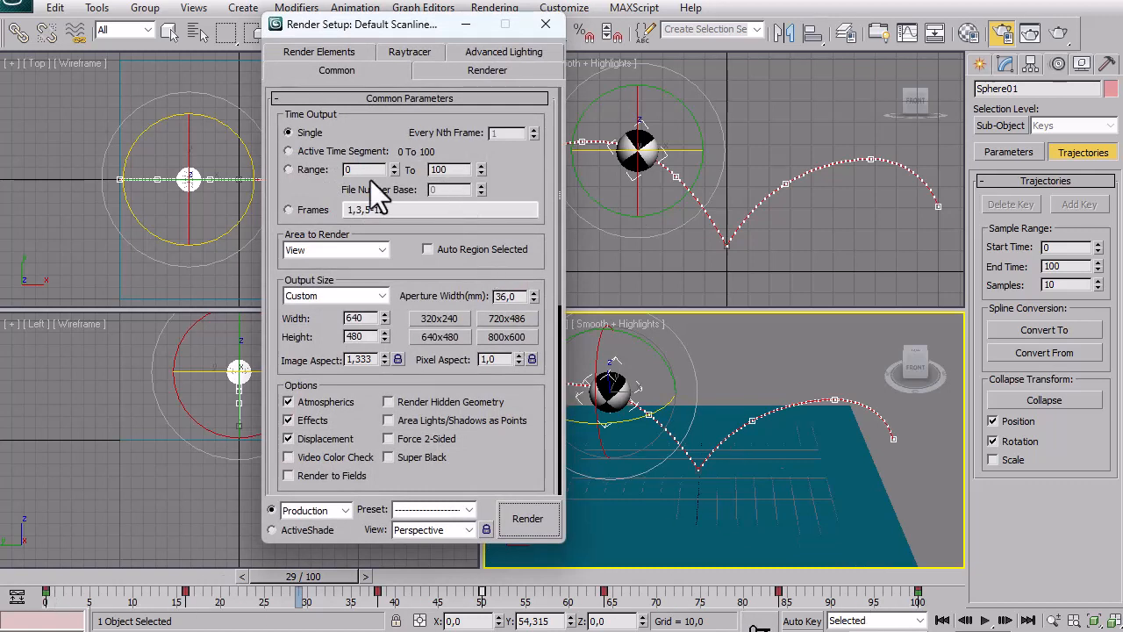
{"action": "left_click", "coordinate": [290, 171]}
{"action": "left_click", "coordinate": [291, 152]}
{"action": "left_click", "coordinate": [288, 170]}
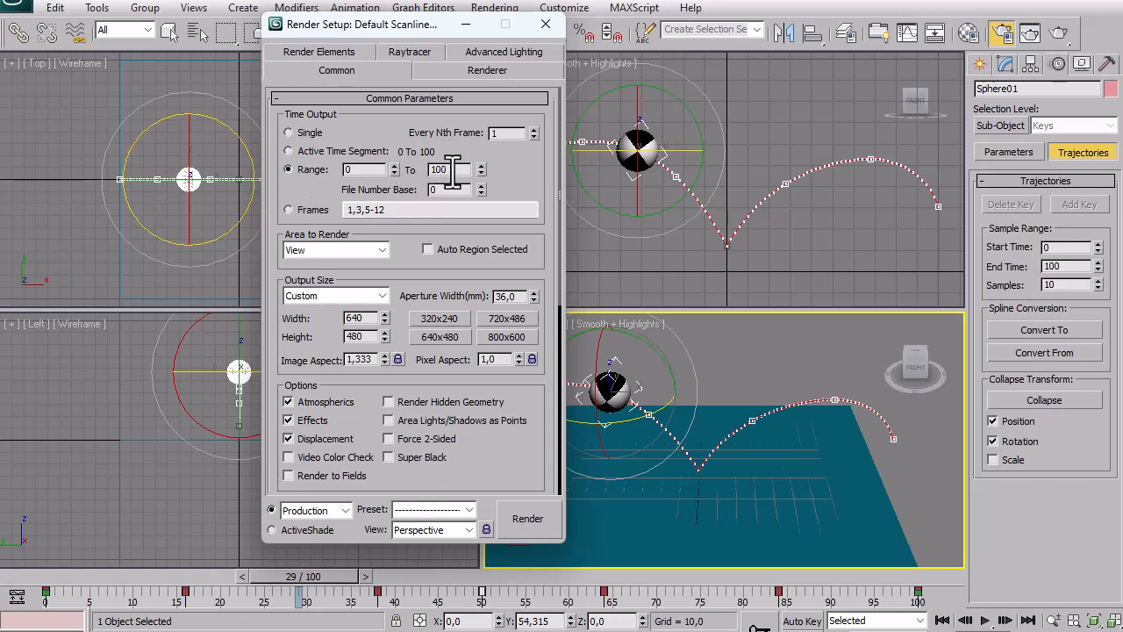
{"action": "left_click", "coordinate": [287, 169]}
Review the output size, rendering options, and render output file settings in Render Setup.
{"action": "left_click_drag", "start_coordinate": [539, 251], "coordinate": [523, 131]}
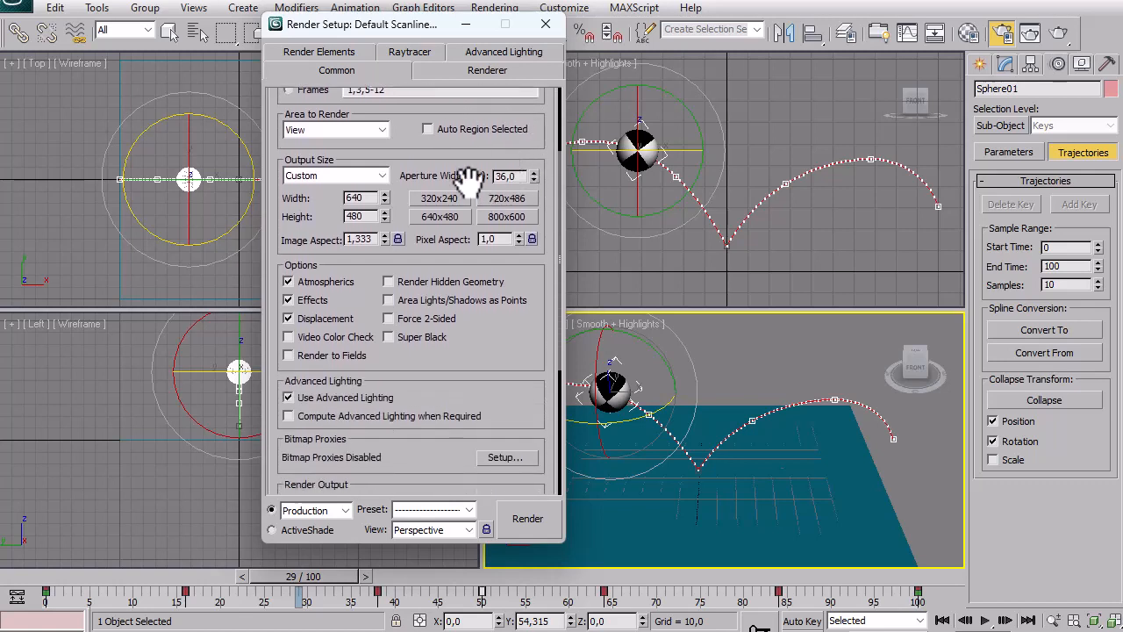
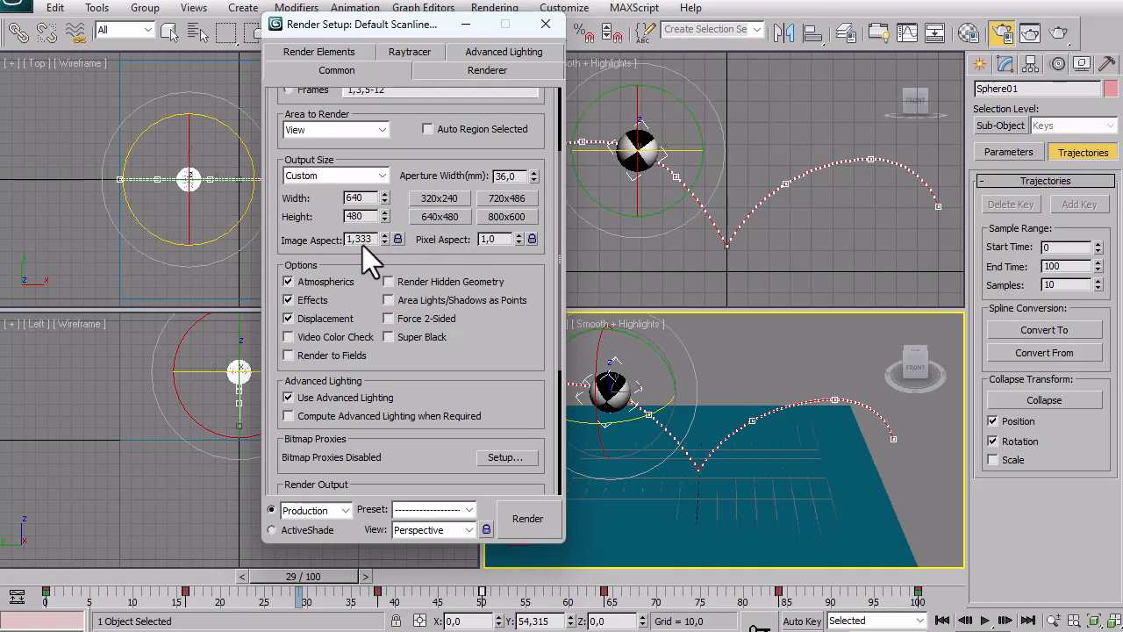
{"action": "scroll", "coordinate": [542, 345], "scroll_direction": "down", "scroll_amount": 2}
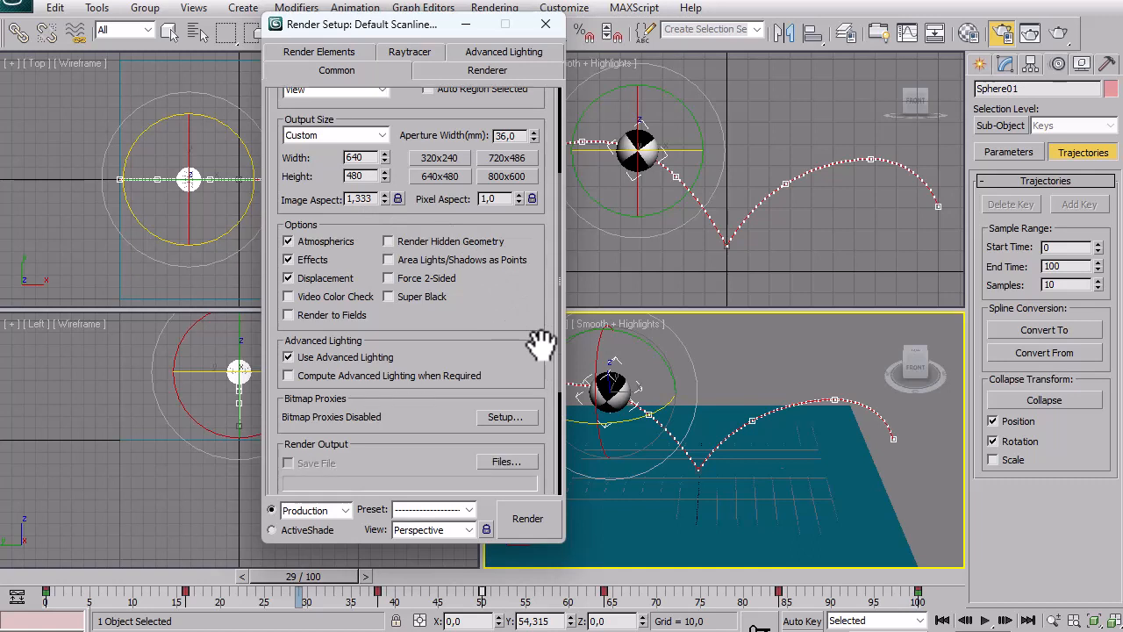
{"action": "left_click_drag", "start_coordinate": [541, 345], "coordinate": [533, 232]}
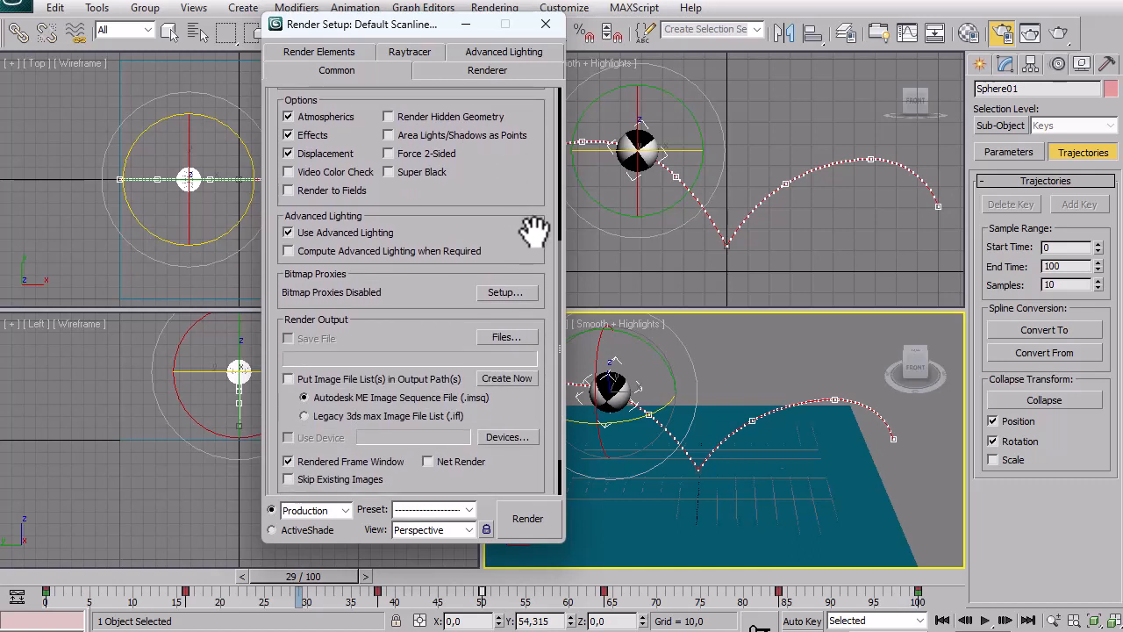
{"action": "left_click_drag", "start_coordinate": [534, 232], "coordinate": [564, 367]}
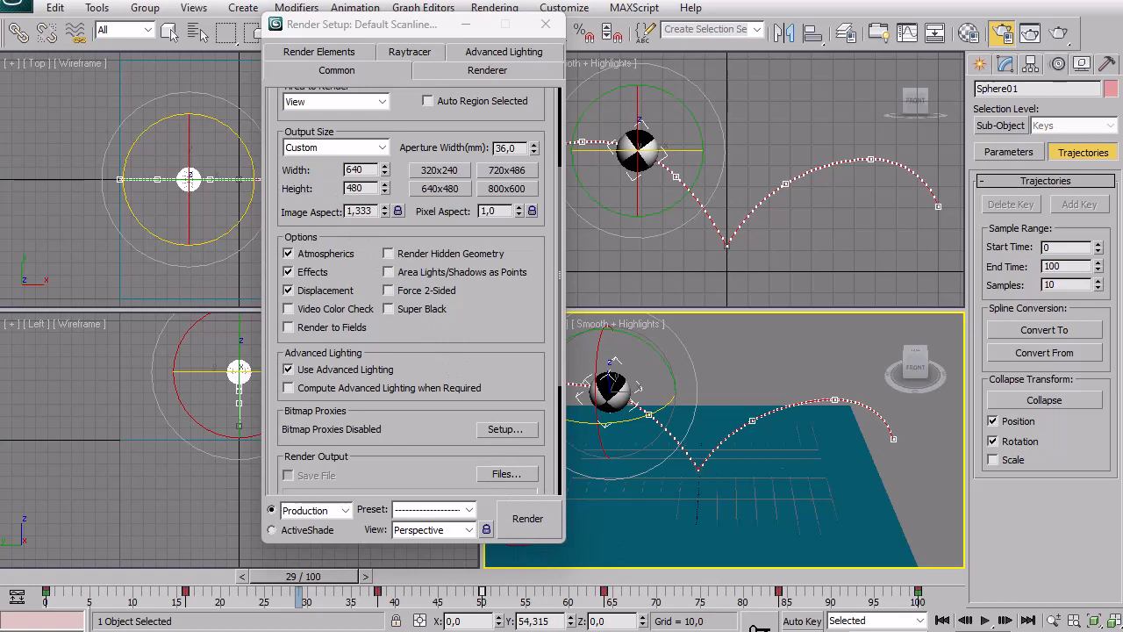
Switch to the calculator and compute the 4:3 aspect ratio by dividing 4 by 3.
{"action": "key", "text": "alt+Tab"}
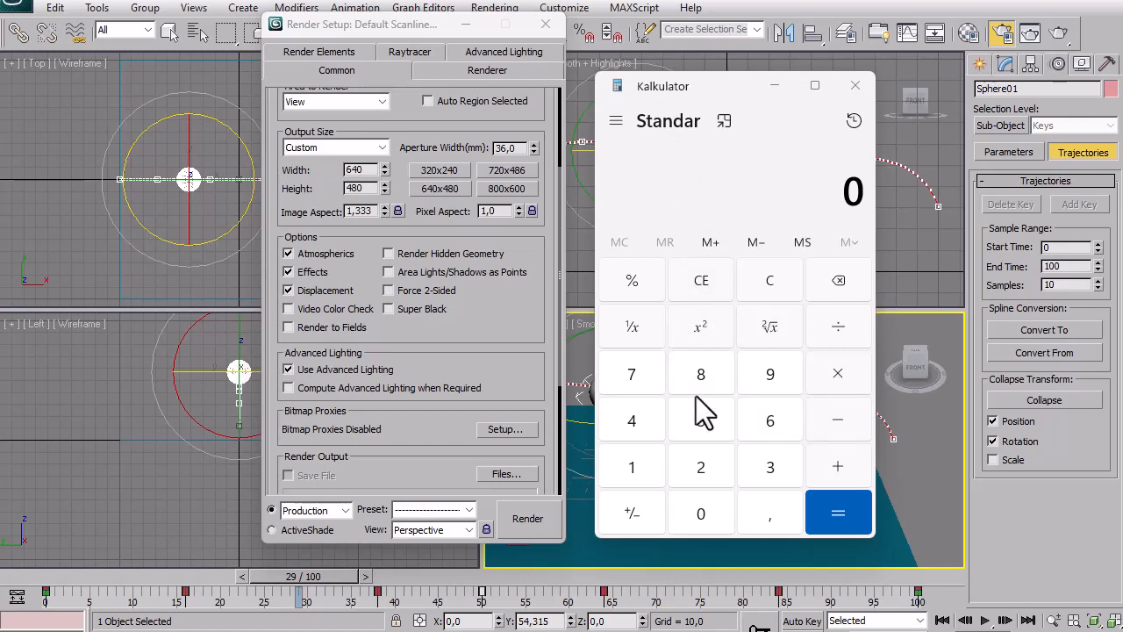
{"action": "left_click", "coordinate": [636, 425]}
{"action": "left_click", "coordinate": [839, 330]}
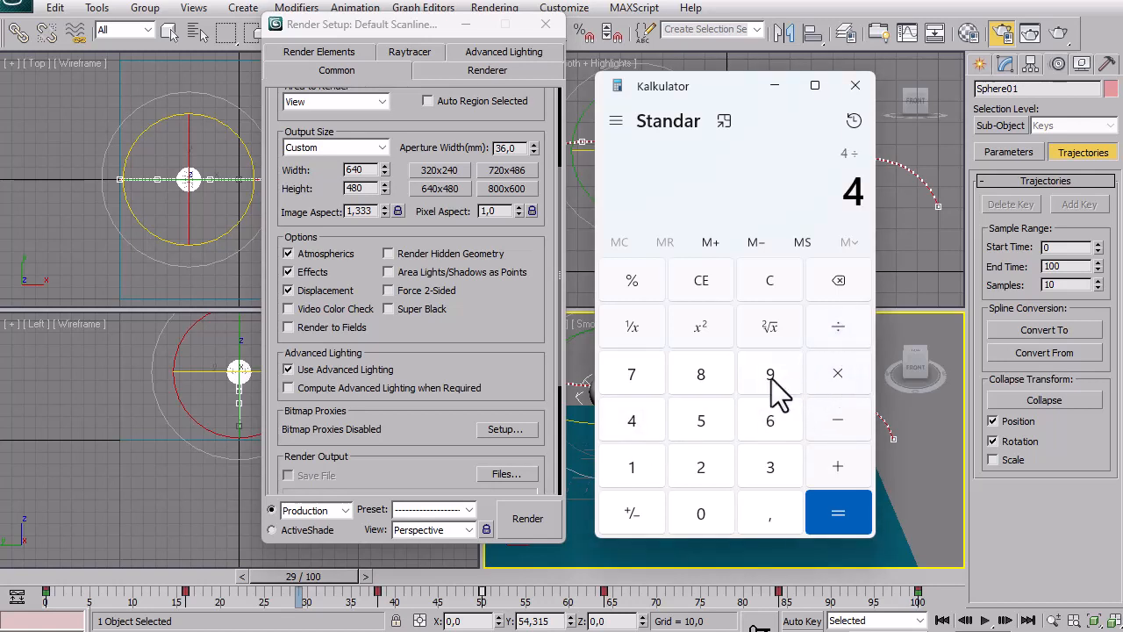
{"action": "left_click", "coordinate": [769, 474]}
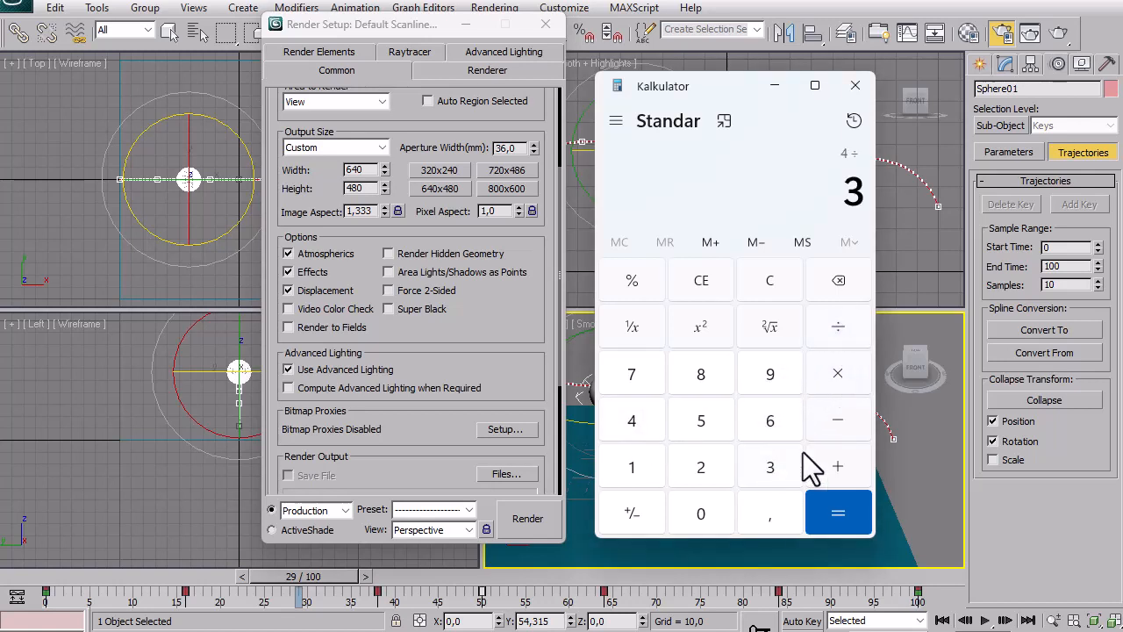
{"action": "left_click", "coordinate": [851, 516]}
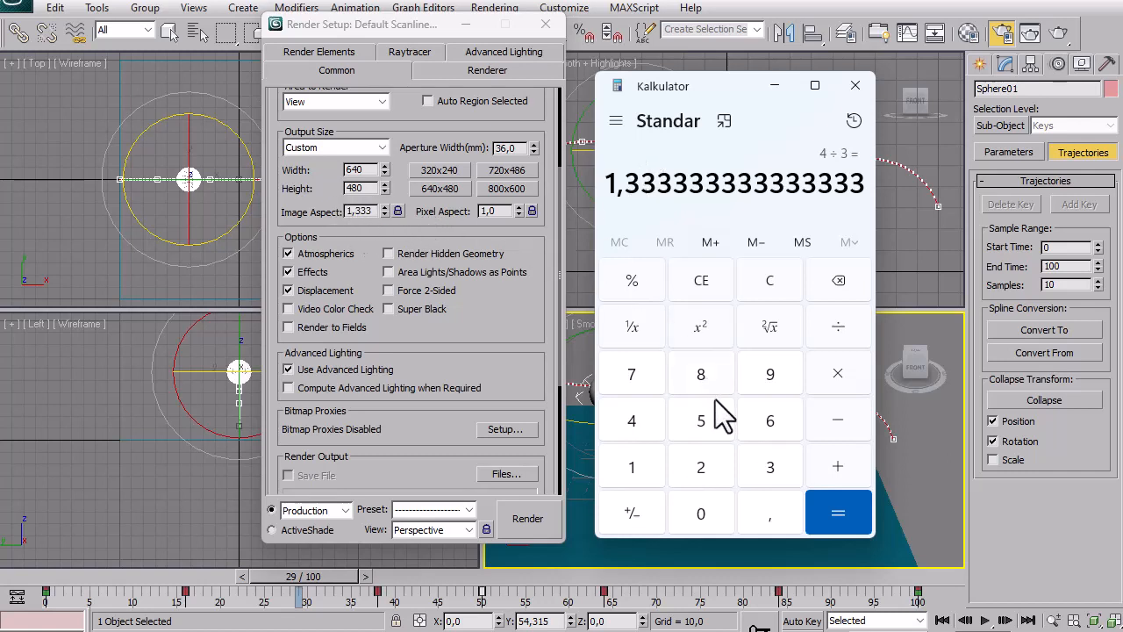
Clear the calculator, divide 16 by 9 to get the widescreen ratio, and return to Render Setup.
{"action": "left_click", "coordinate": [698, 293]}
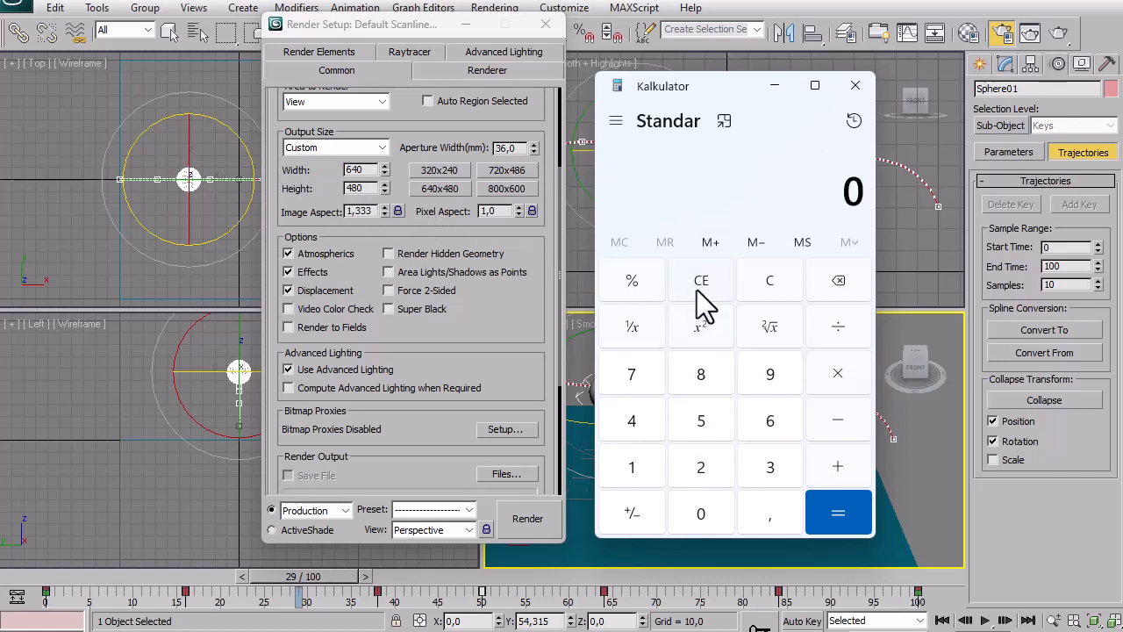
{"action": "left_click", "coordinate": [633, 468]}
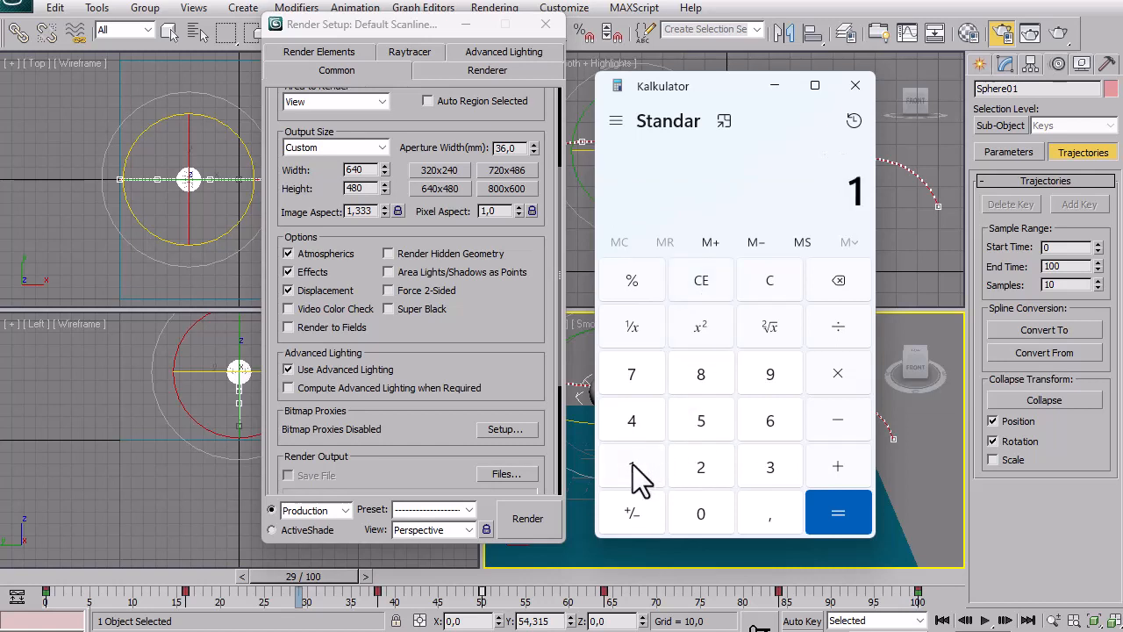
{"action": "left_click", "coordinate": [770, 424]}
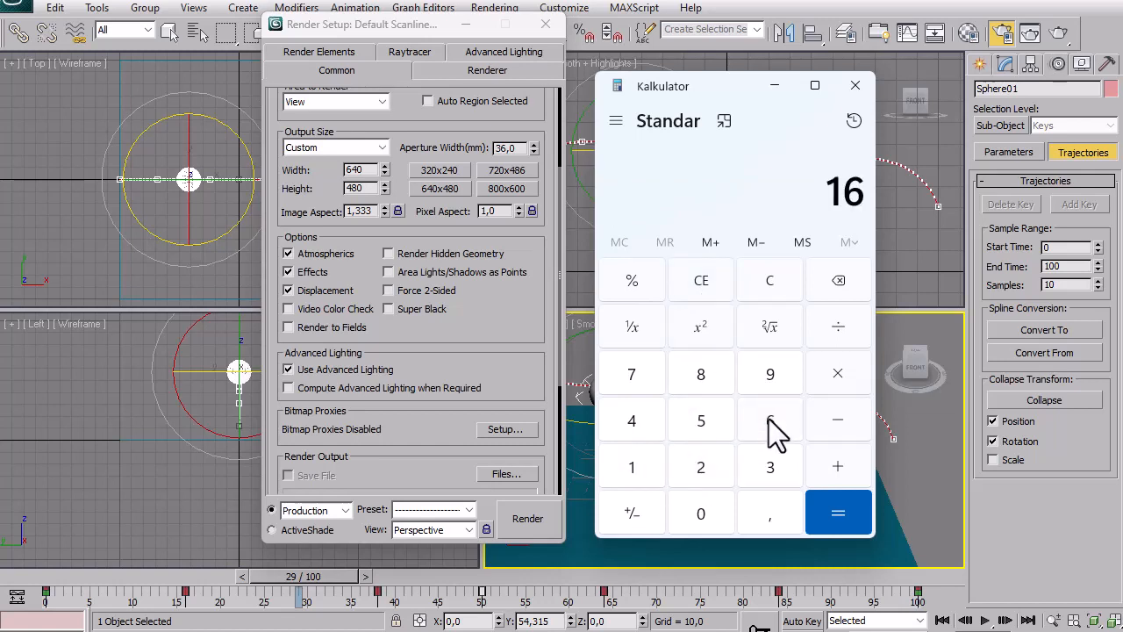
{"action": "left_click", "coordinate": [841, 329]}
{"action": "left_click", "coordinate": [767, 372]}
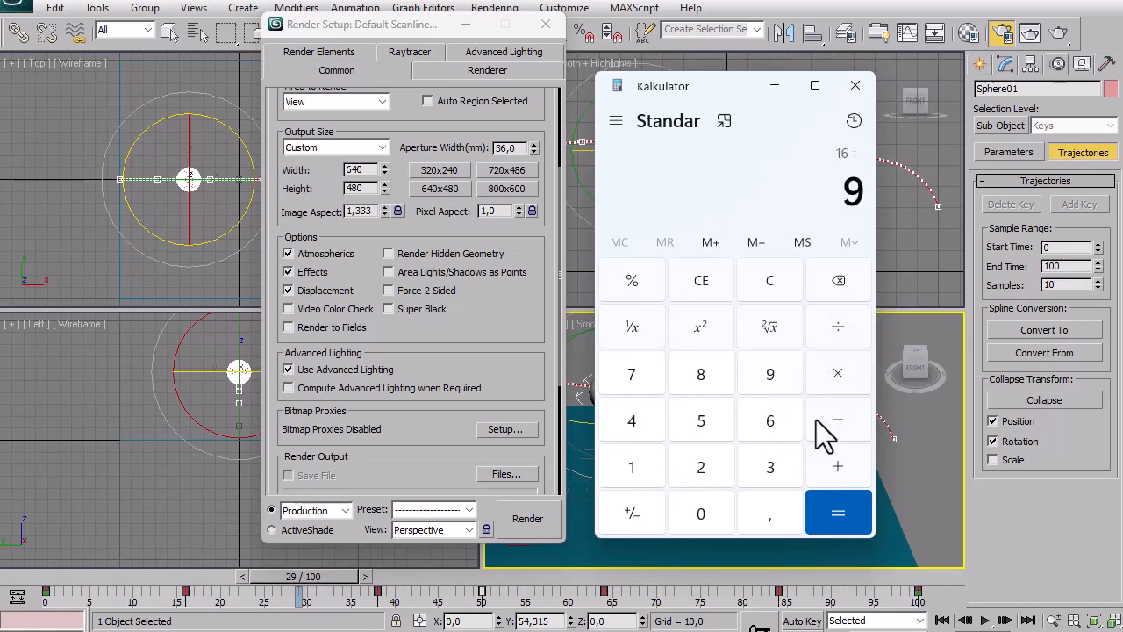
{"action": "left_click", "coordinate": [828, 503]}
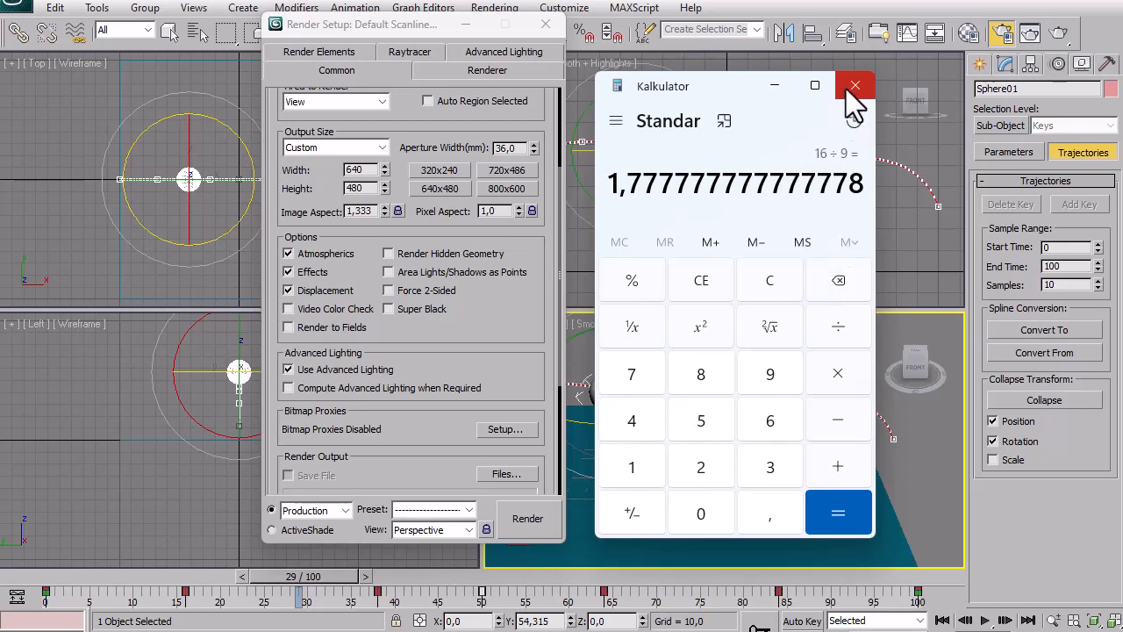
{"action": "left_click", "coordinate": [774, 85]}
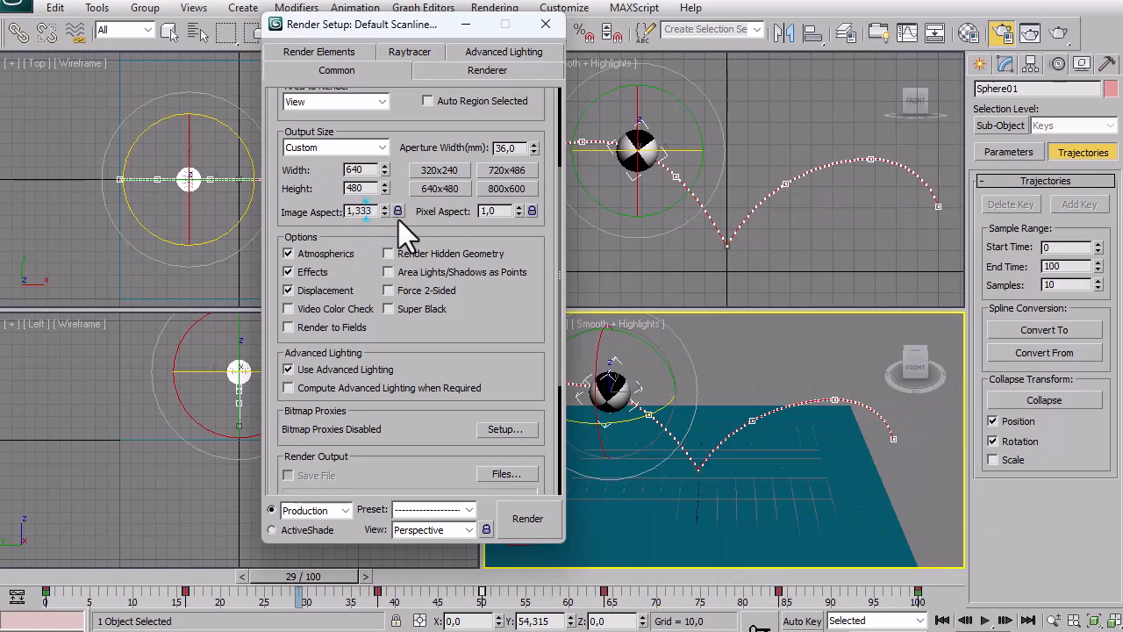
Set the render output's image aspect to 1,777, keeping the width at 640.
{"action": "key", "text": "Left"}
{"action": "key", "text": "Left"}
{"action": "key", "text": "shift+Right"}
{"action": "key", "text": "shift+Right"}
{"action": "key", "text": "shift+Right"}
{"action": "type", "text": "777"}
{"action": "key", "text": "Tab"}
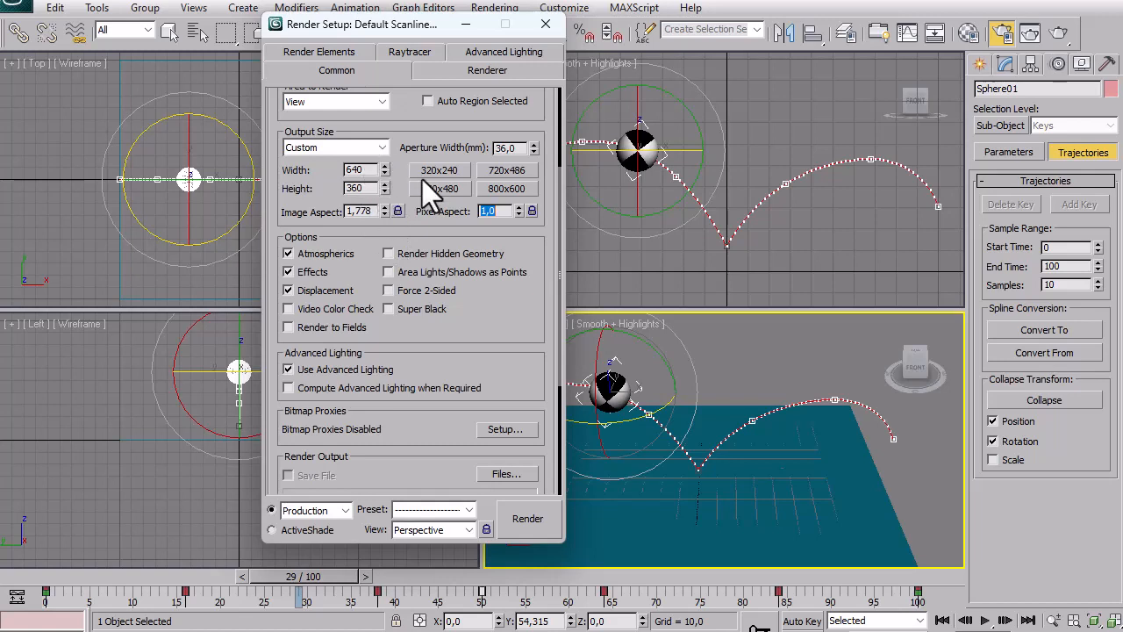
{"action": "left_click", "coordinate": [372, 188]}
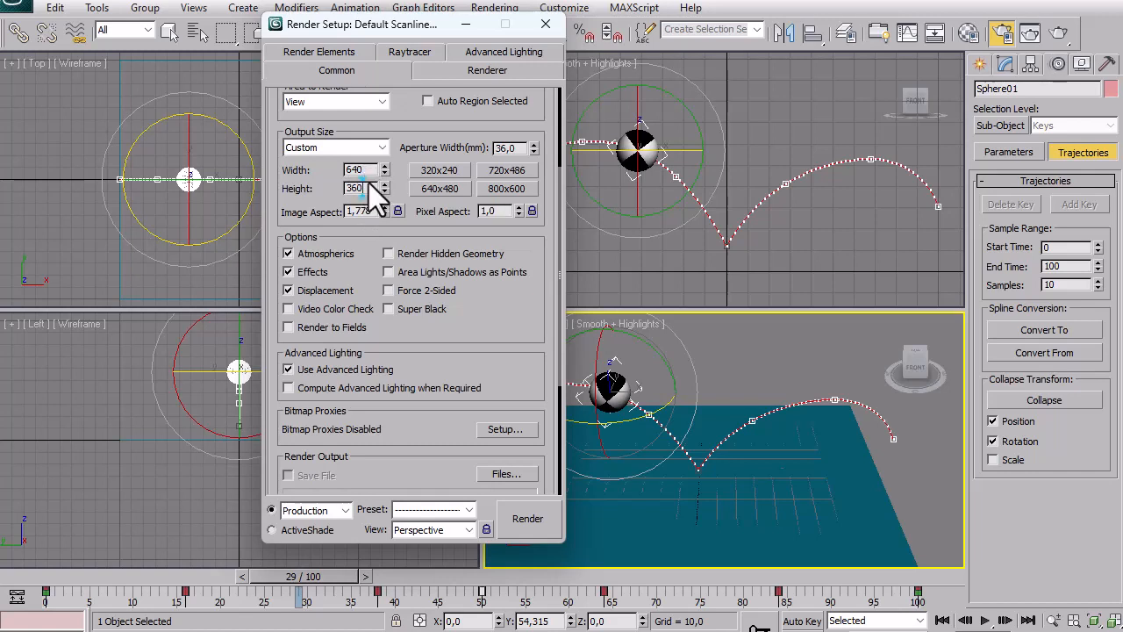
{"action": "left_click", "coordinate": [368, 172]}
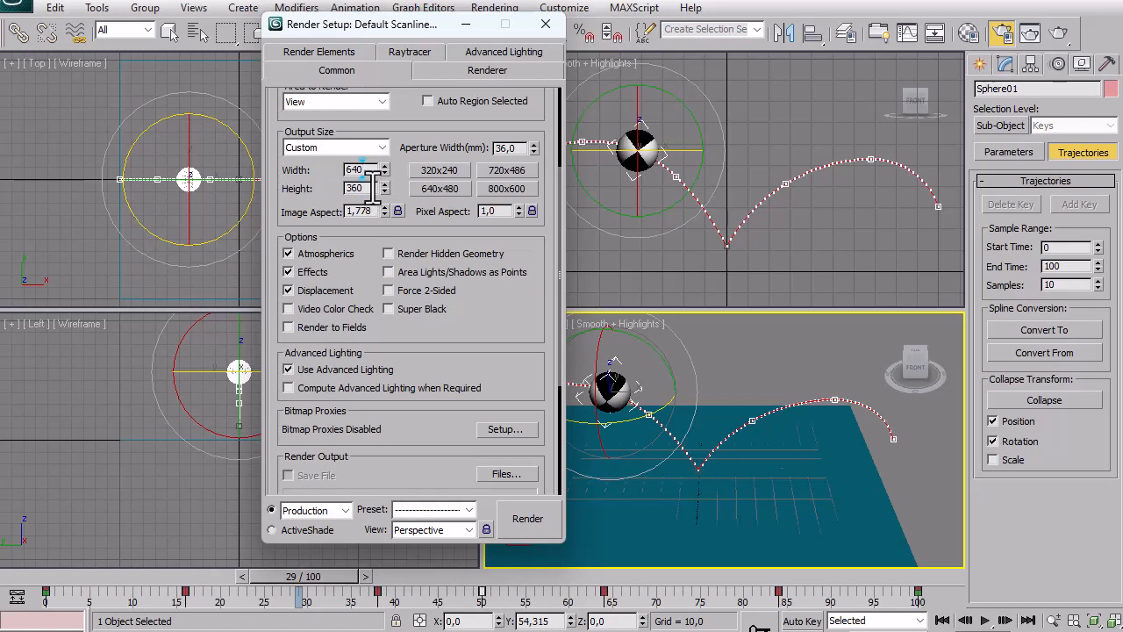
{"action": "left_click", "coordinate": [367, 186]}
Set the render output file to an AVI named Bolaku in the 7 PRS Parameter Wire folder, using the DV Video Encoder compressor.
{"action": "left_click_drag", "start_coordinate": [498, 353], "coordinate": [485, 147]}
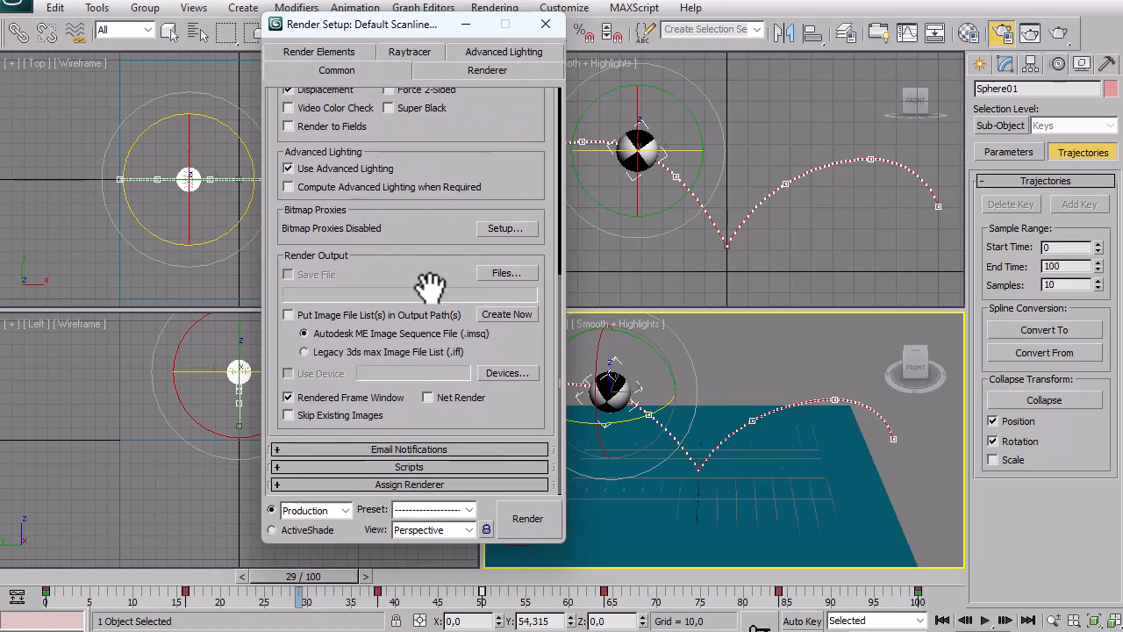
{"action": "left_click", "coordinate": [497, 279]}
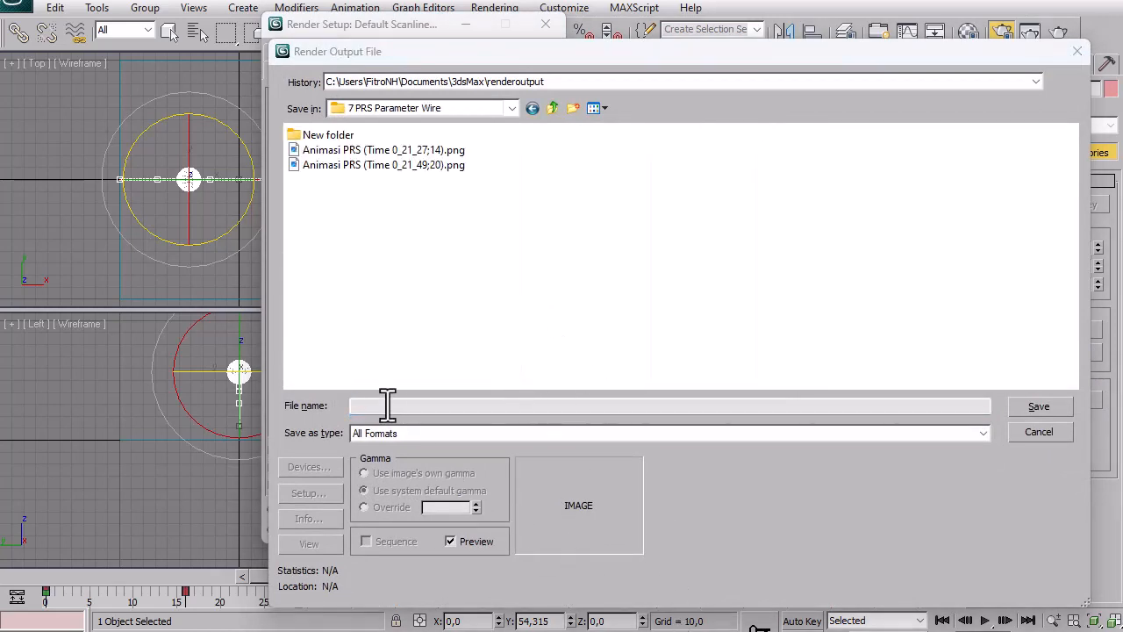
{"action": "left_click", "coordinate": [376, 432]}
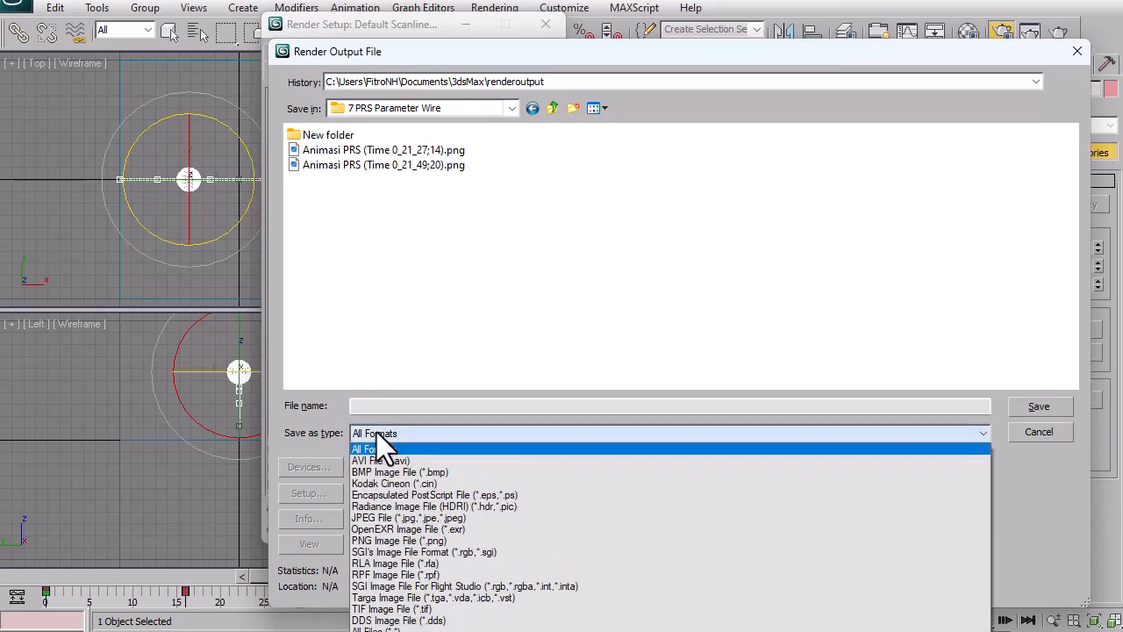
{"action": "left_click", "coordinate": [487, 461]}
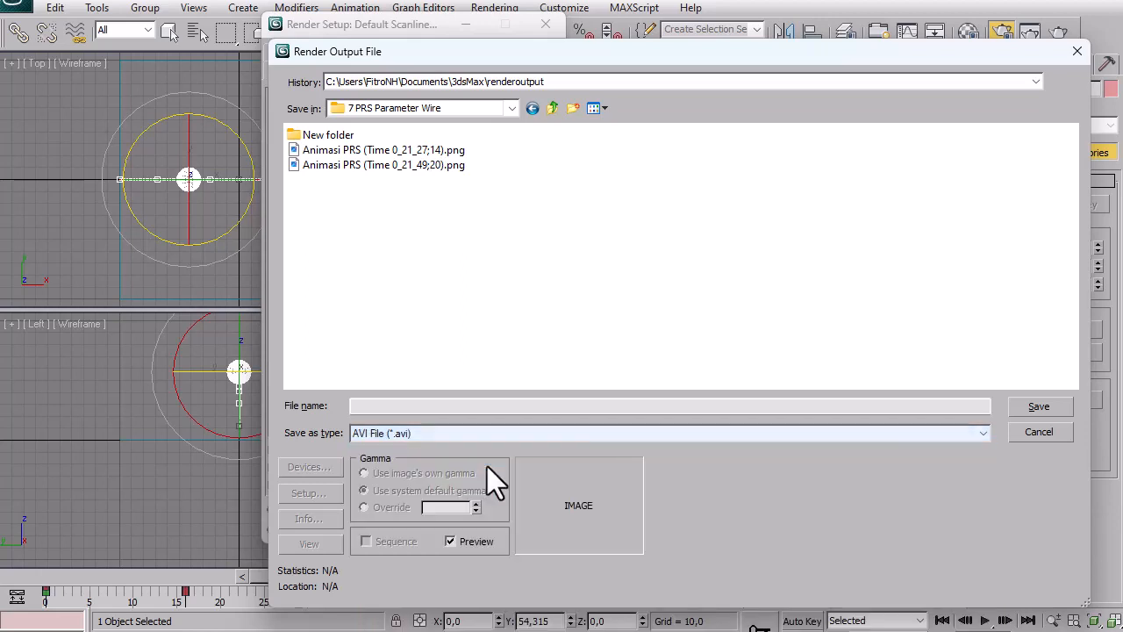
{"action": "left_click", "coordinate": [490, 406]}
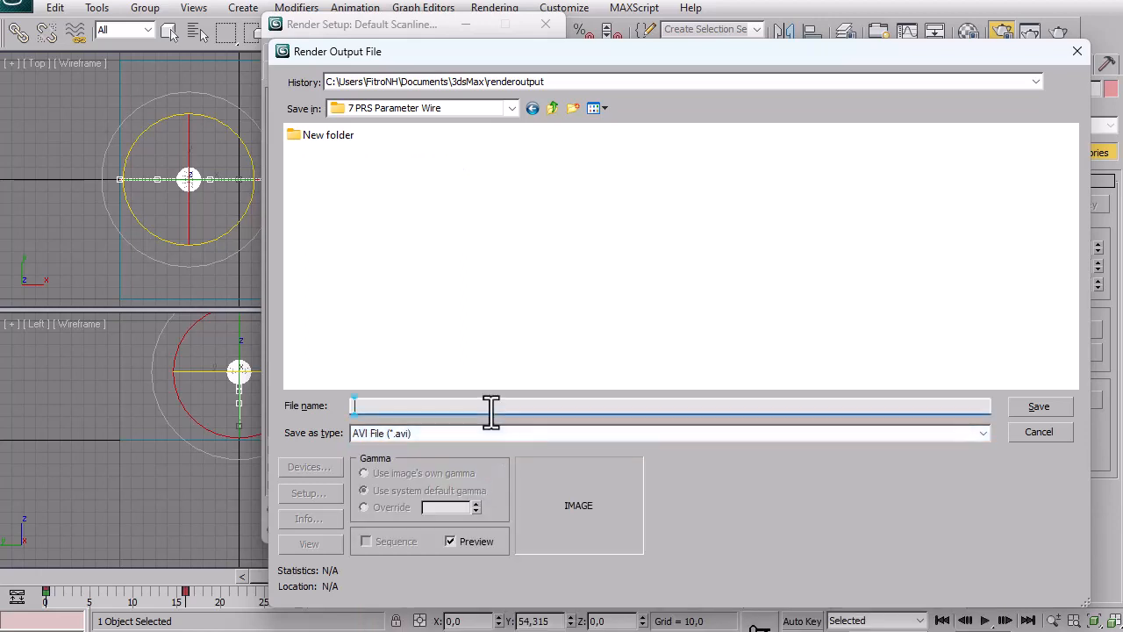
{"action": "type", "text": "Bolaku"}
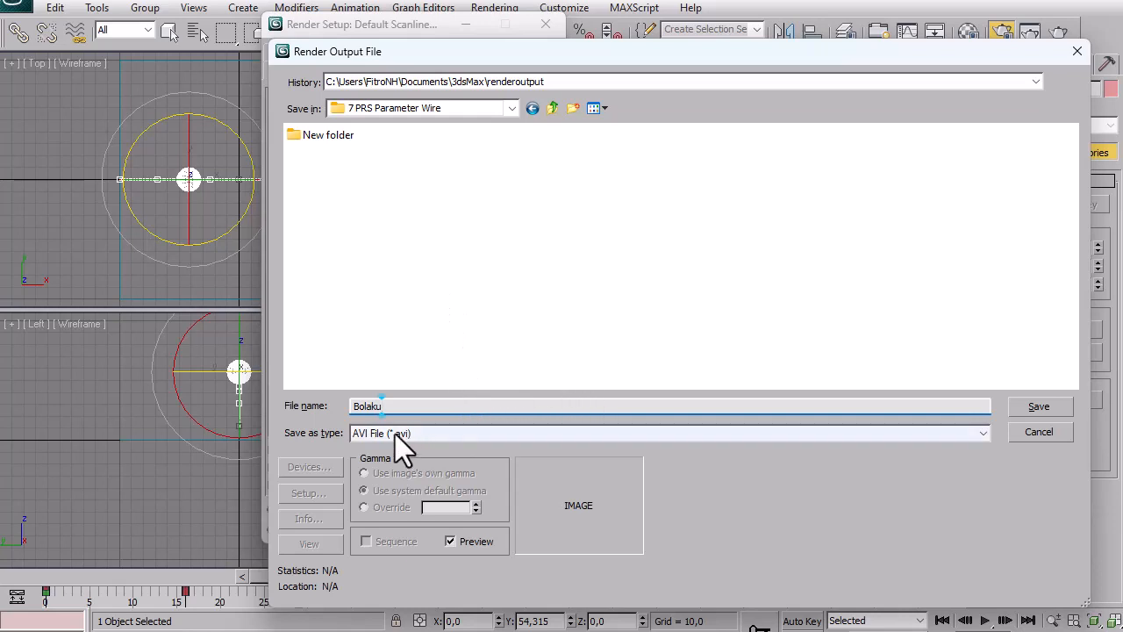
{"action": "left_click", "coordinate": [1041, 408]}
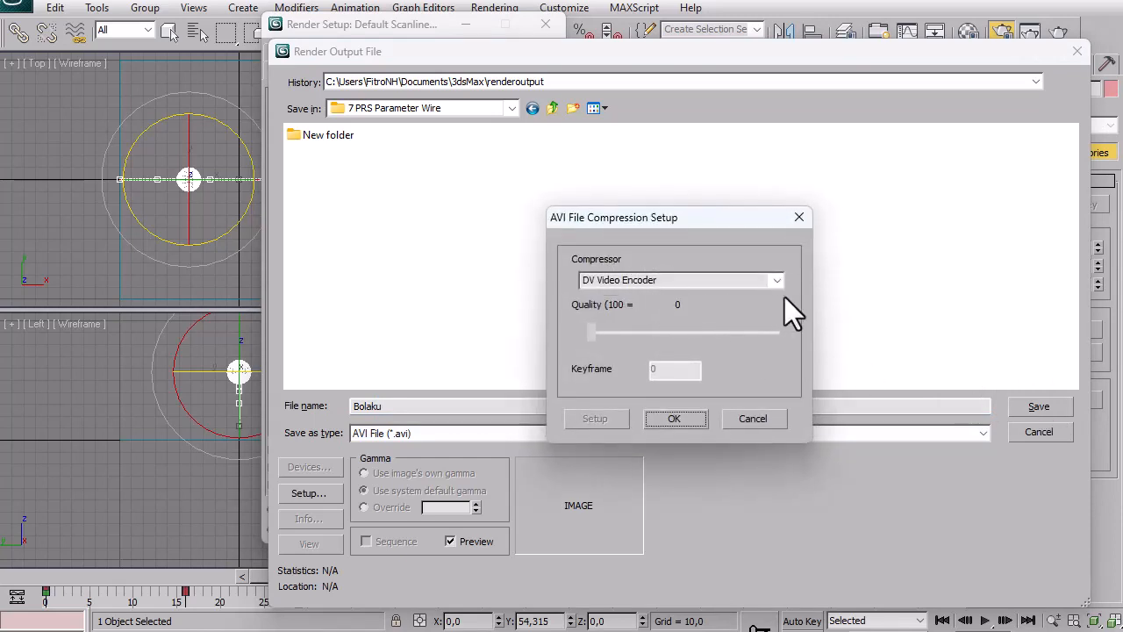
{"action": "left_click", "coordinate": [694, 416]}
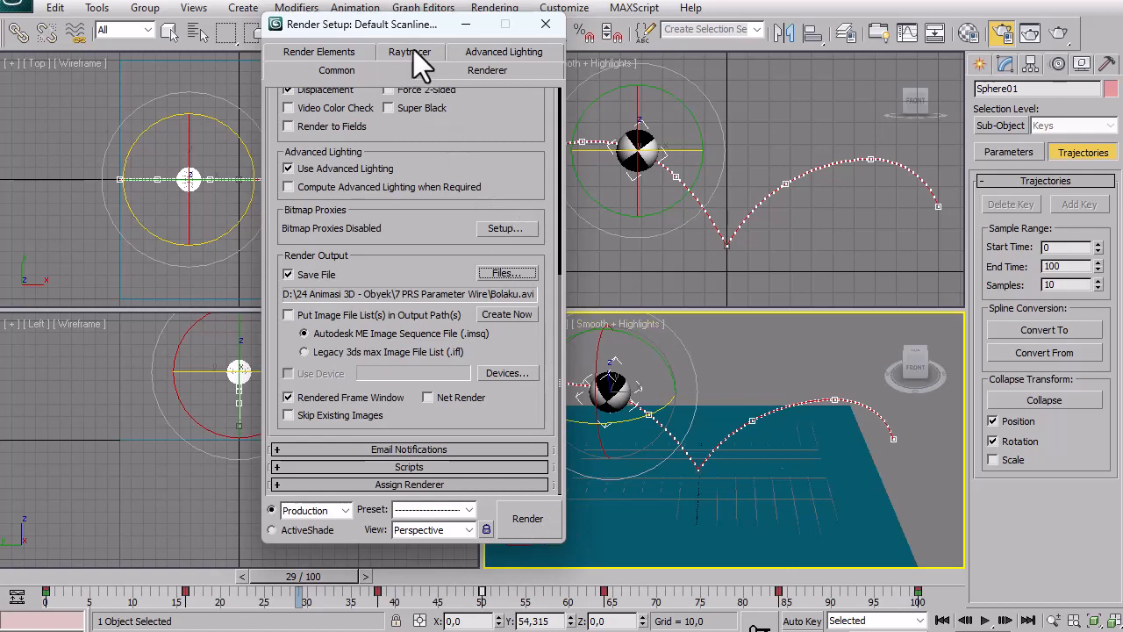
Move Render Setup clear of the Perspective view, review its common parameters, and make Perspective the view to render.
{"action": "left_click_drag", "start_coordinate": [400, 26], "coordinate": [241, 27]}
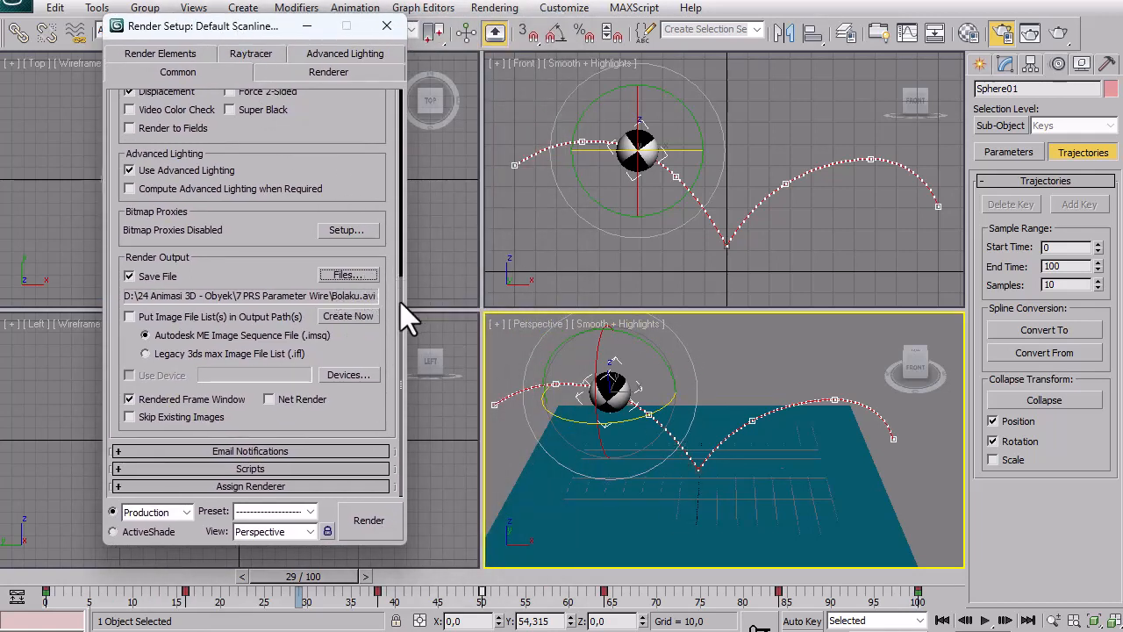
{"action": "left_click_drag", "start_coordinate": [400, 302], "coordinate": [383, 16]}
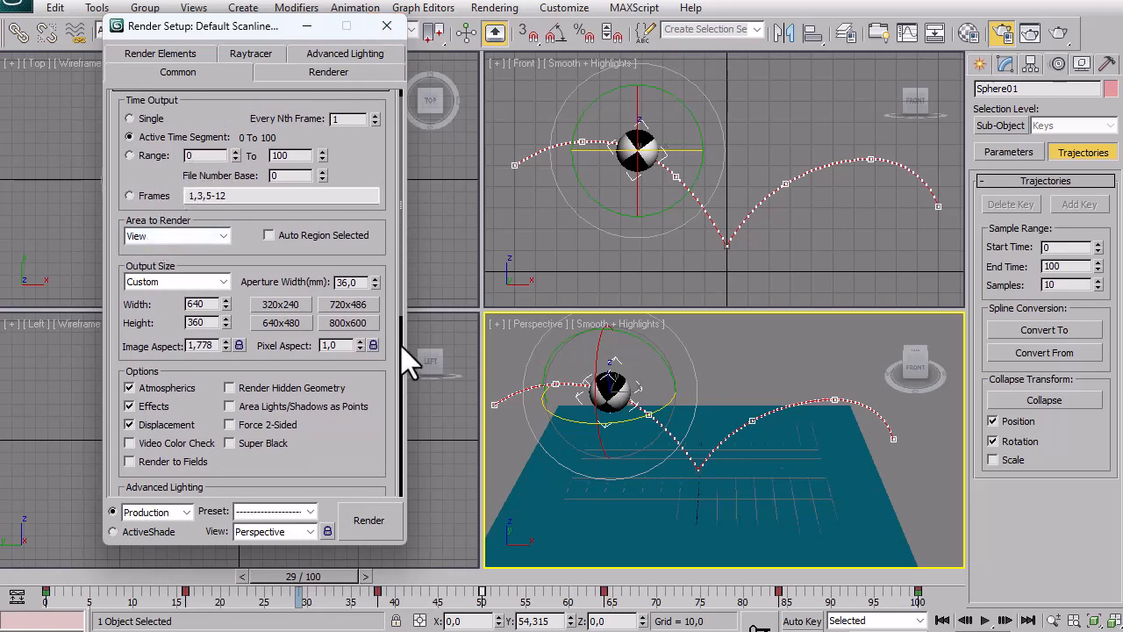
{"action": "scroll", "coordinate": [351, 213], "scroll_direction": "up", "scroll_amount": 1}
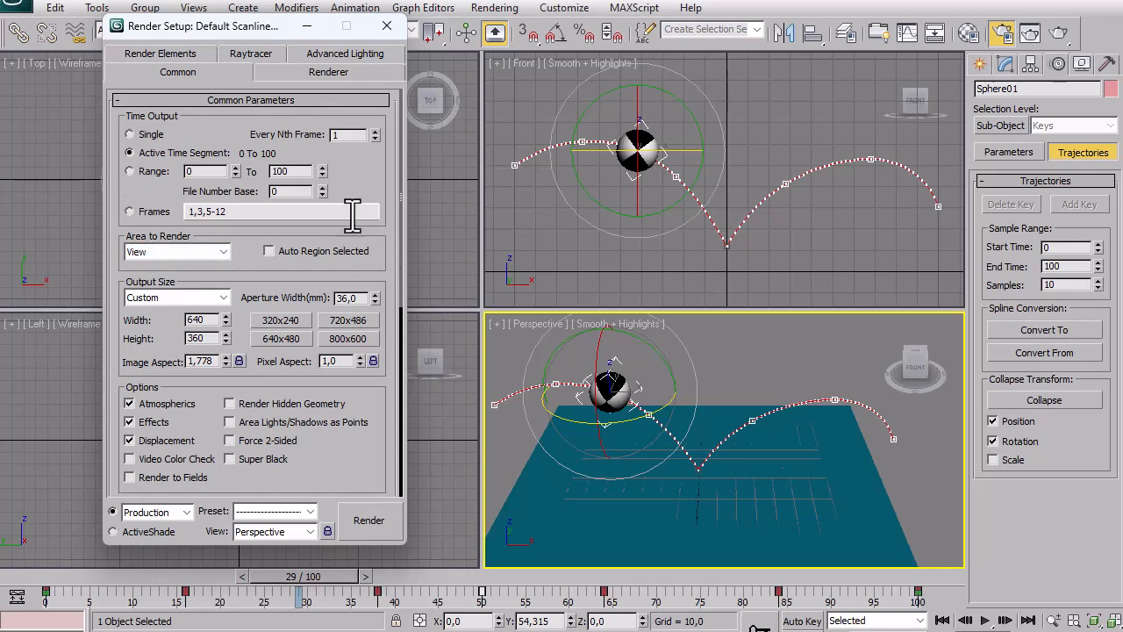
{"action": "right_click", "coordinate": [777, 267]}
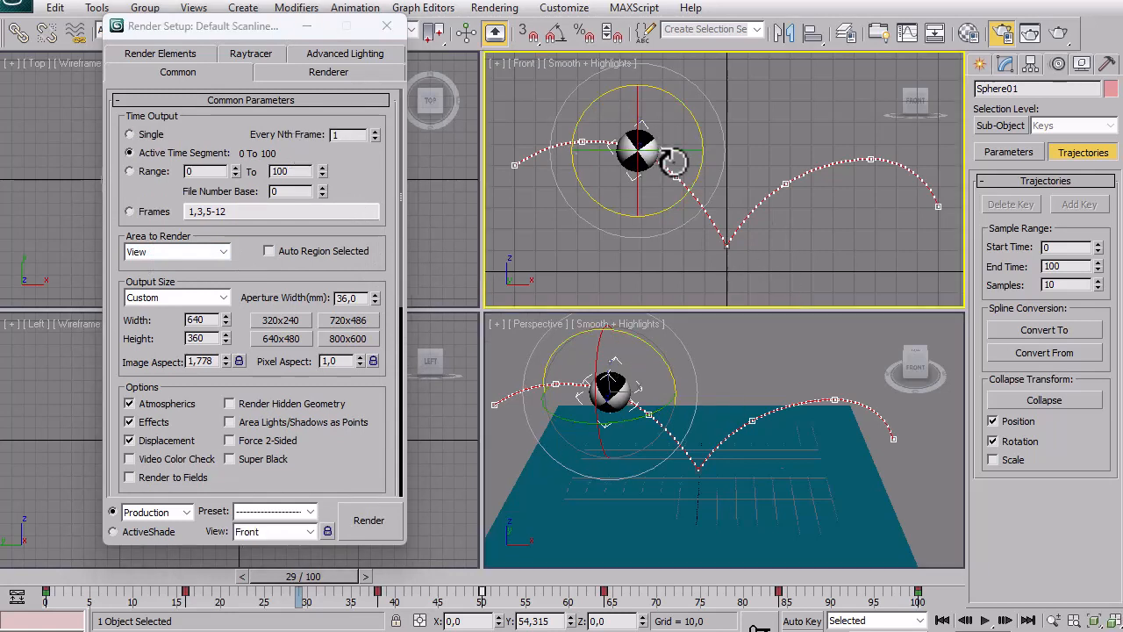
{"action": "right_click", "coordinate": [800, 362]}
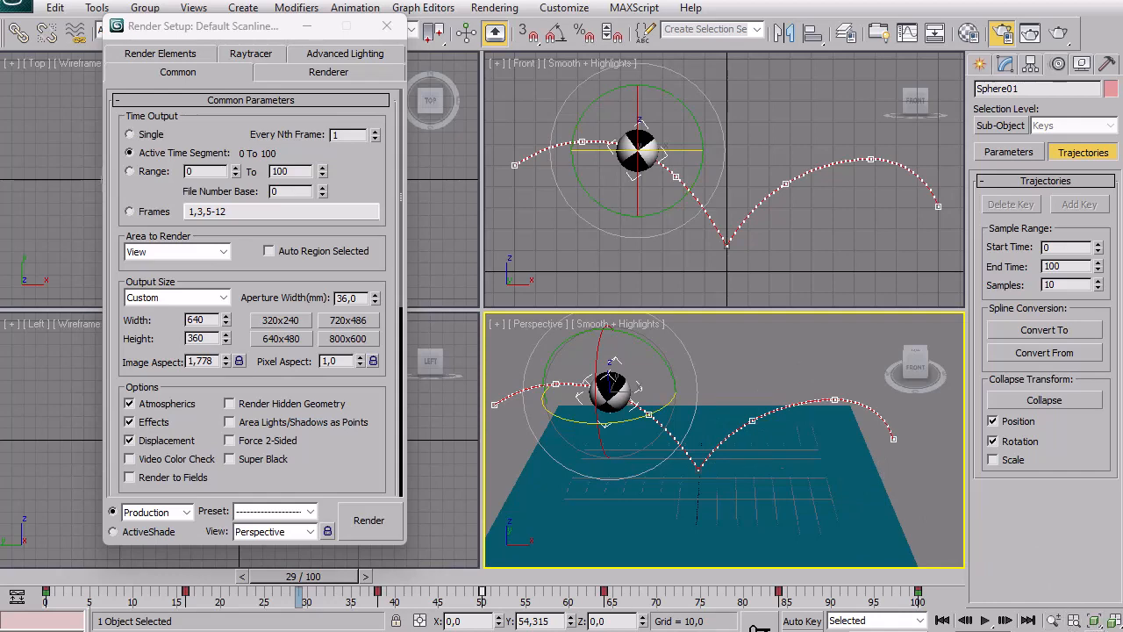
Reframe the Perspective view at an angle, slightly closer and shifted to fit the sphere's whole path, and deselect the sphere.
{"action": "key", "text": "ctrl+r"}
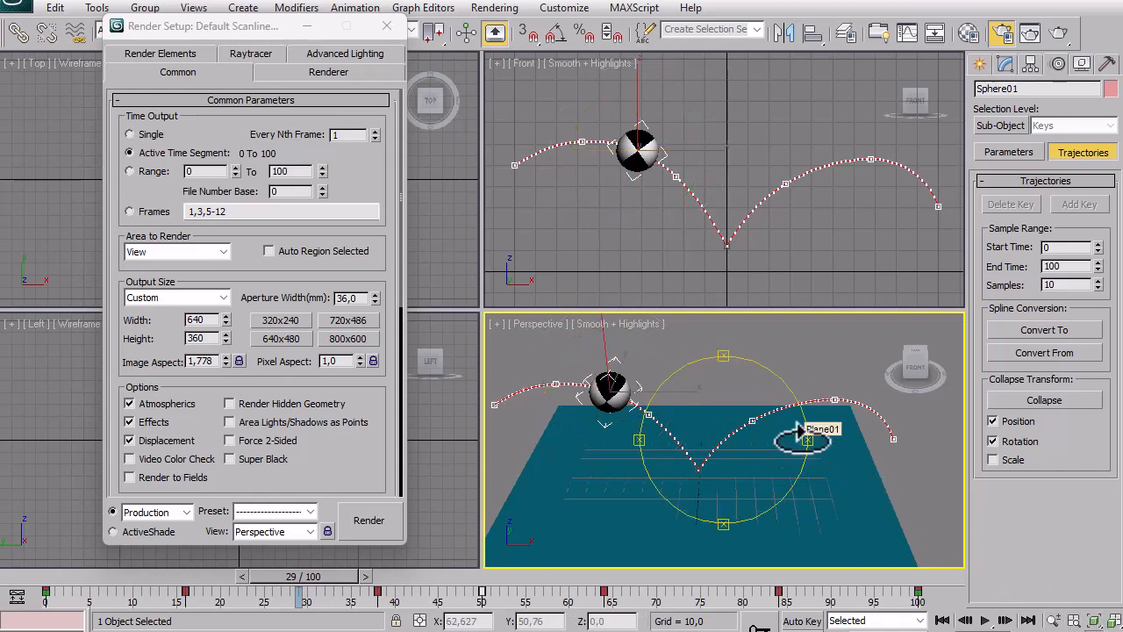
{"action": "left_click_drag", "start_coordinate": [798, 430], "coordinate": [757, 456]}
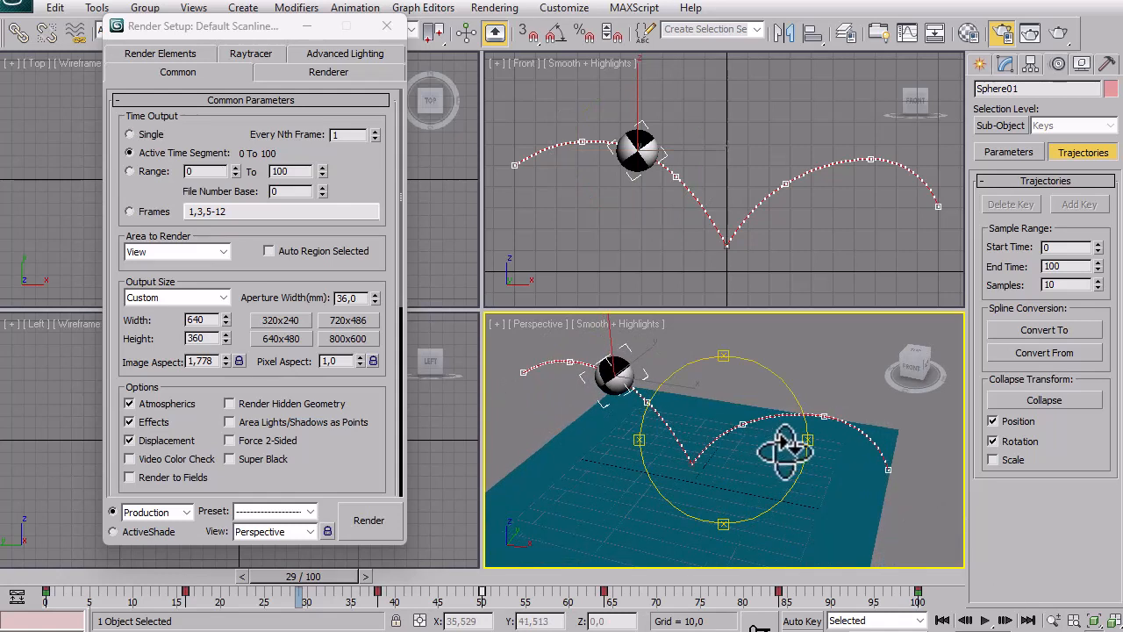
{"action": "left_click", "coordinate": [1057, 620]}
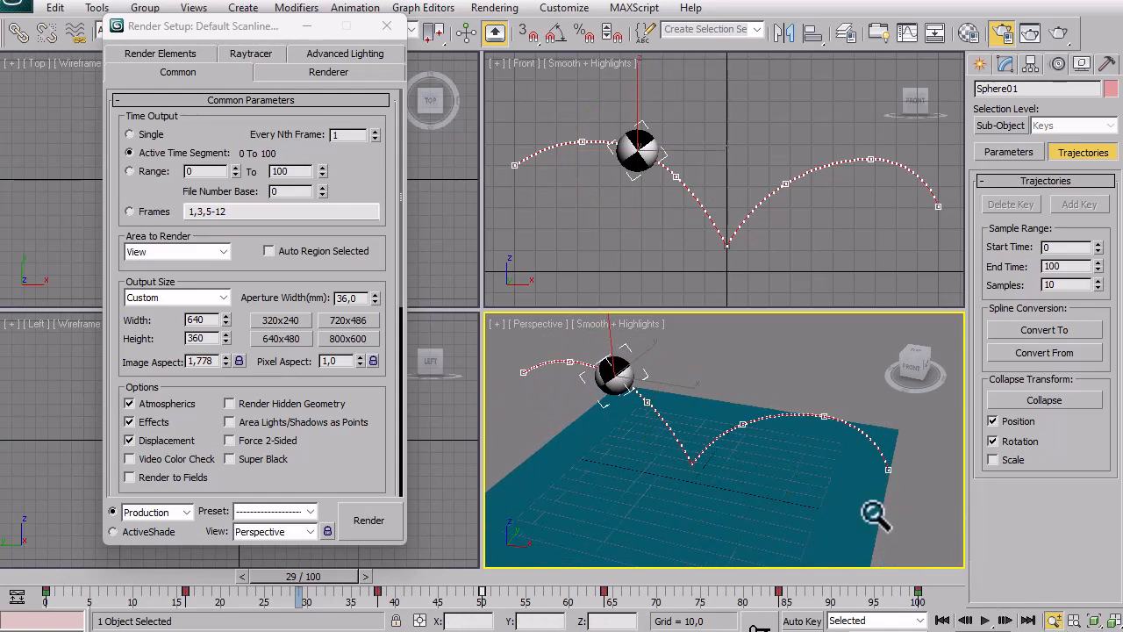
{"action": "left_click_drag", "start_coordinate": [784, 441], "coordinate": [765, 427]}
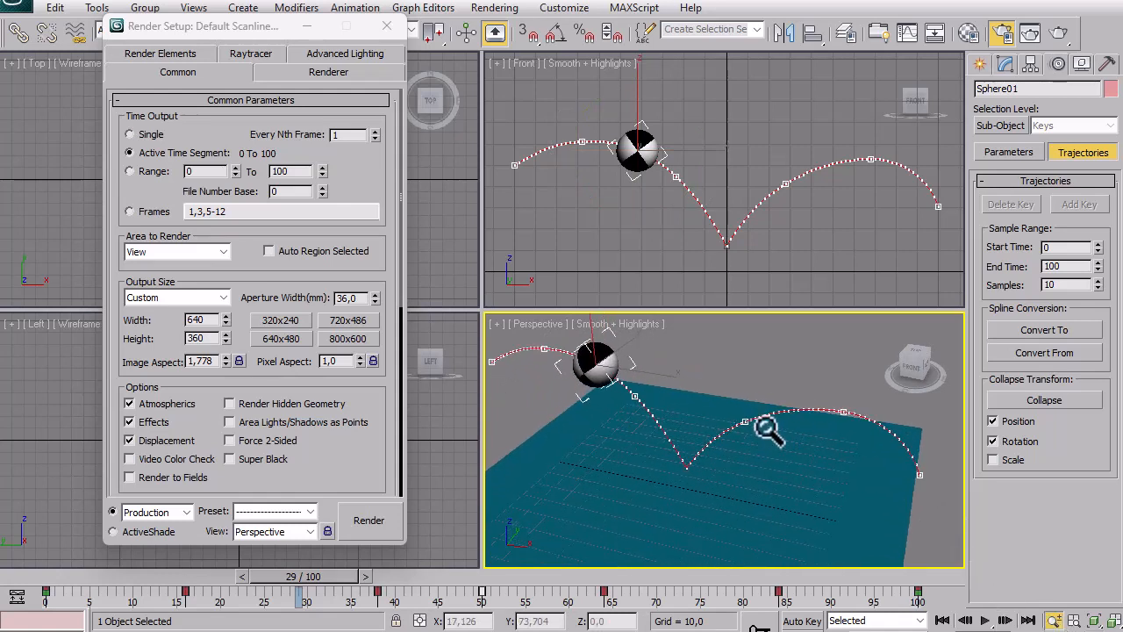
{"action": "middle_click_drag", "start_coordinate": [759, 417], "coordinate": [787, 431]}
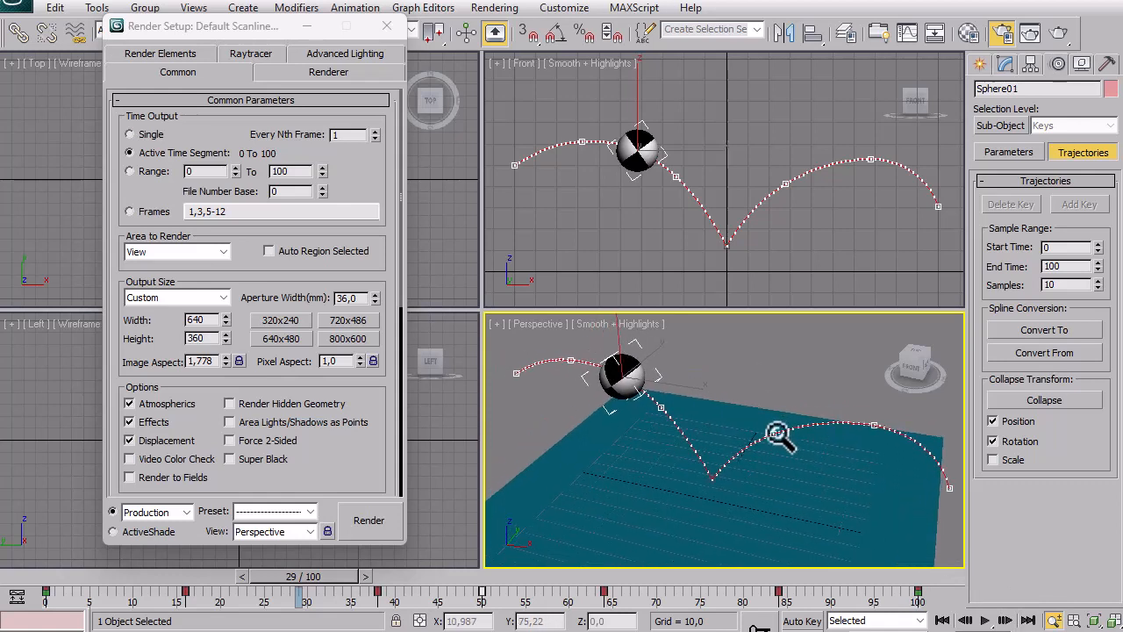
{"action": "right_click", "coordinate": [840, 369]}
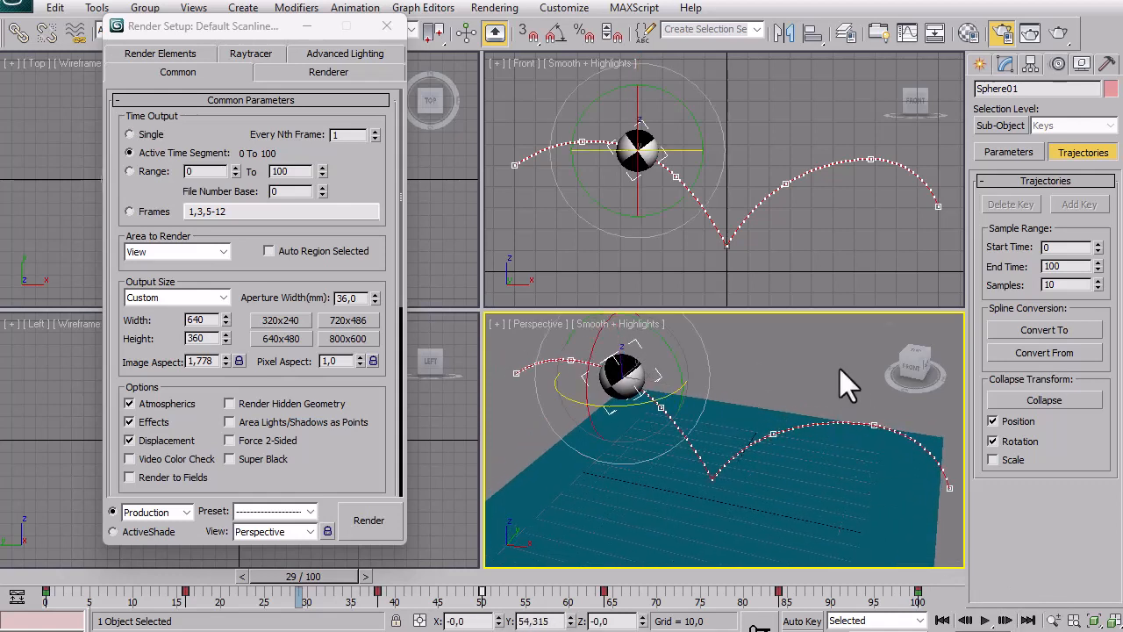
{"action": "left_click", "coordinate": [840, 368]}
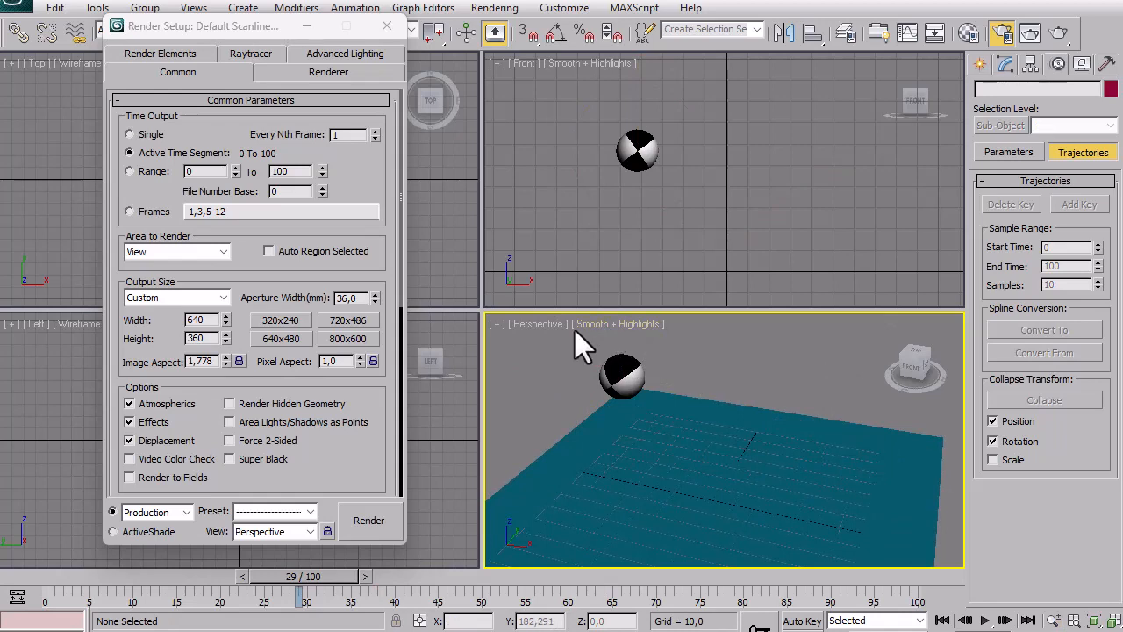
Start rendering the animation from the Perspective view, close the rendered frame window, and cancel the render.
{"action": "left_click", "coordinate": [372, 520]}
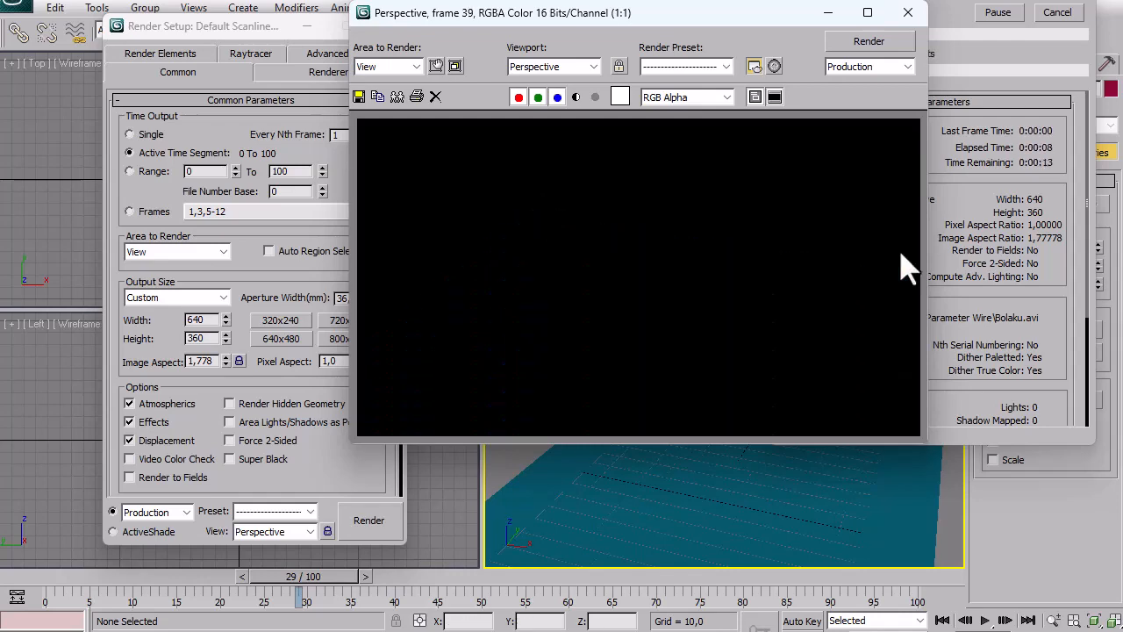
{"action": "left_click", "coordinate": [908, 13]}
{"action": "left_click", "coordinate": [1044, 14]}
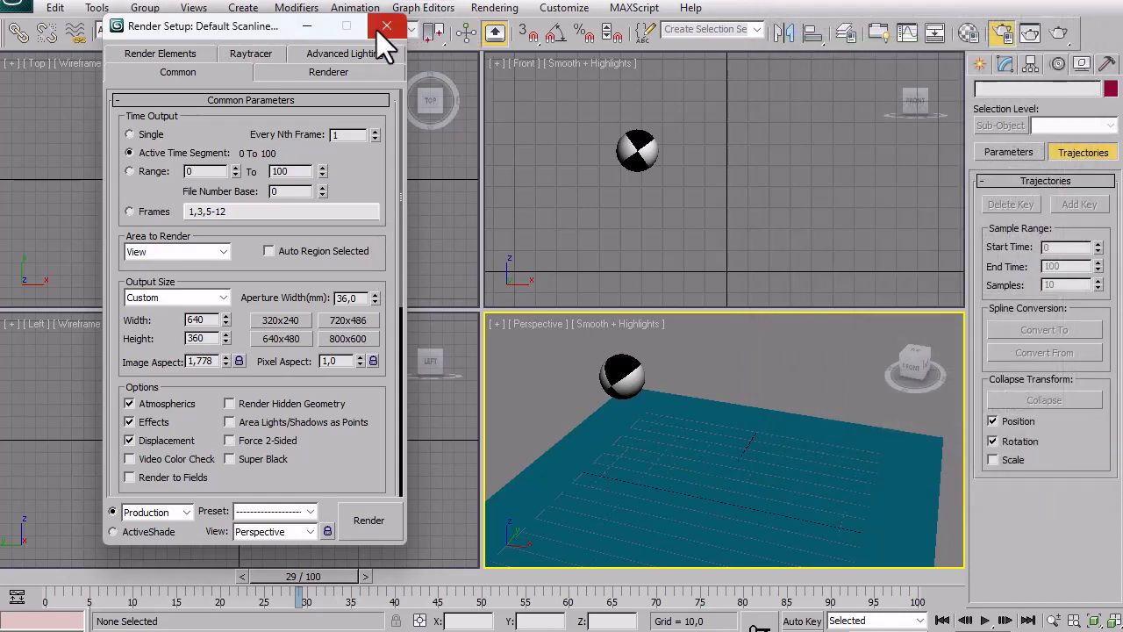
Set the render environment's background colour to green with RGB 0, 153, 50, and close the environment settings.
{"action": "left_click", "coordinate": [491, 9]}
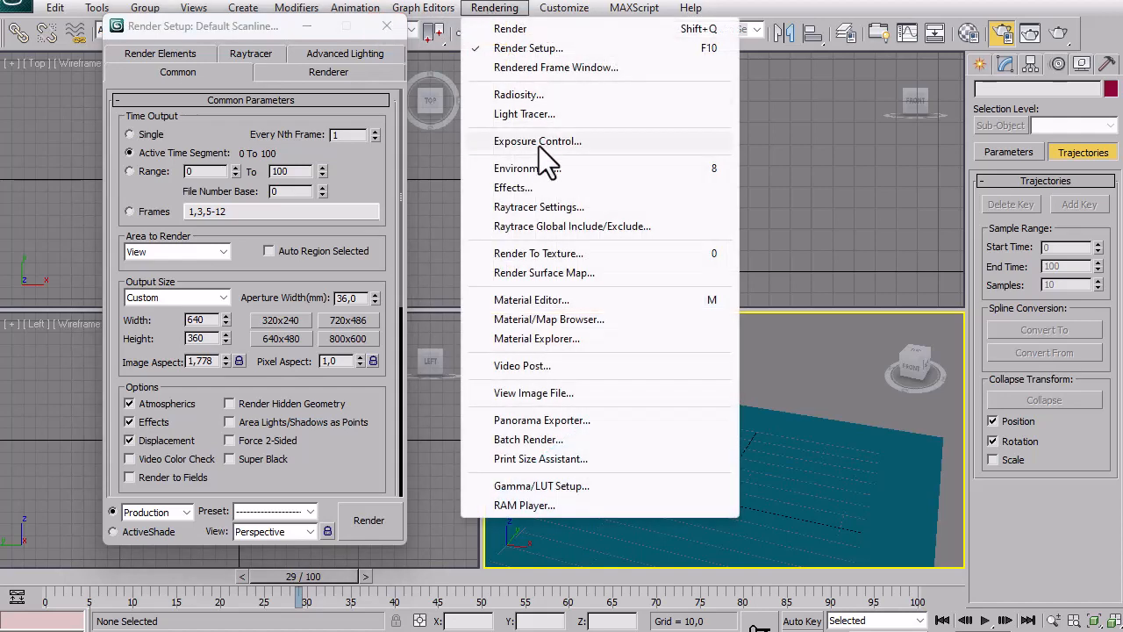
{"action": "left_click", "coordinate": [535, 168]}
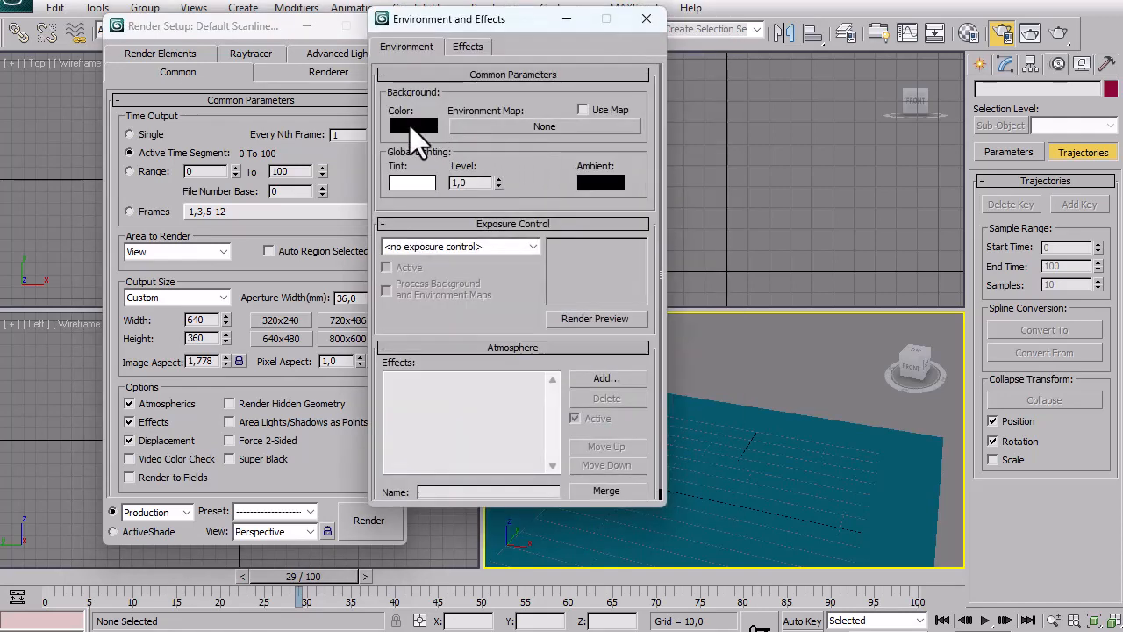
{"action": "left_click_drag", "start_coordinate": [479, 24], "coordinate": [527, 30]}
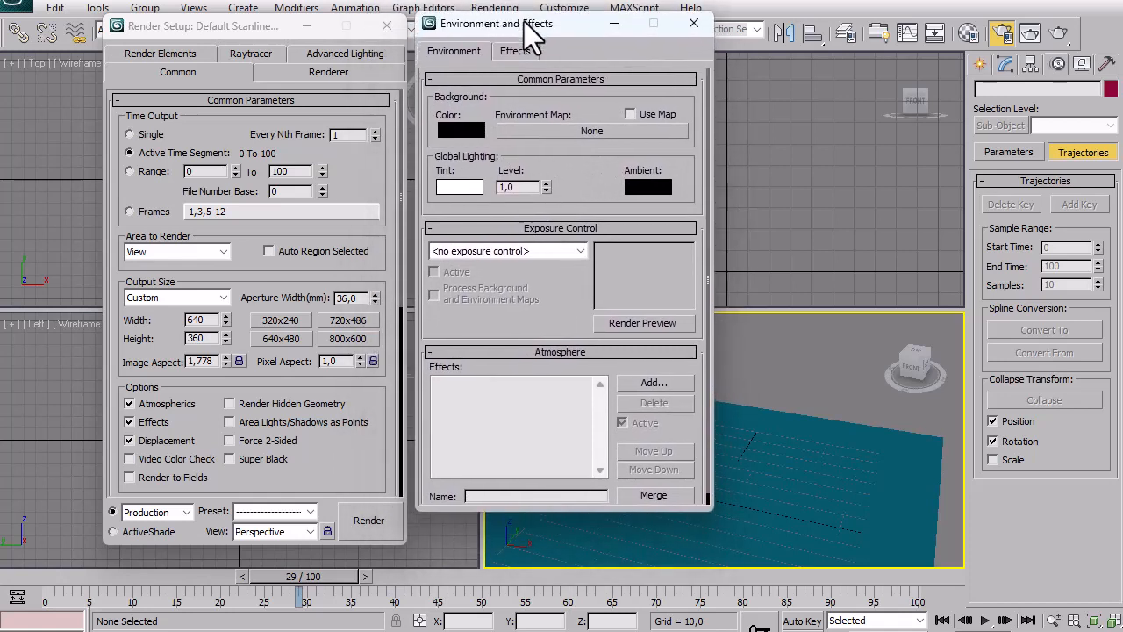
{"action": "left_click", "coordinate": [534, 131]}
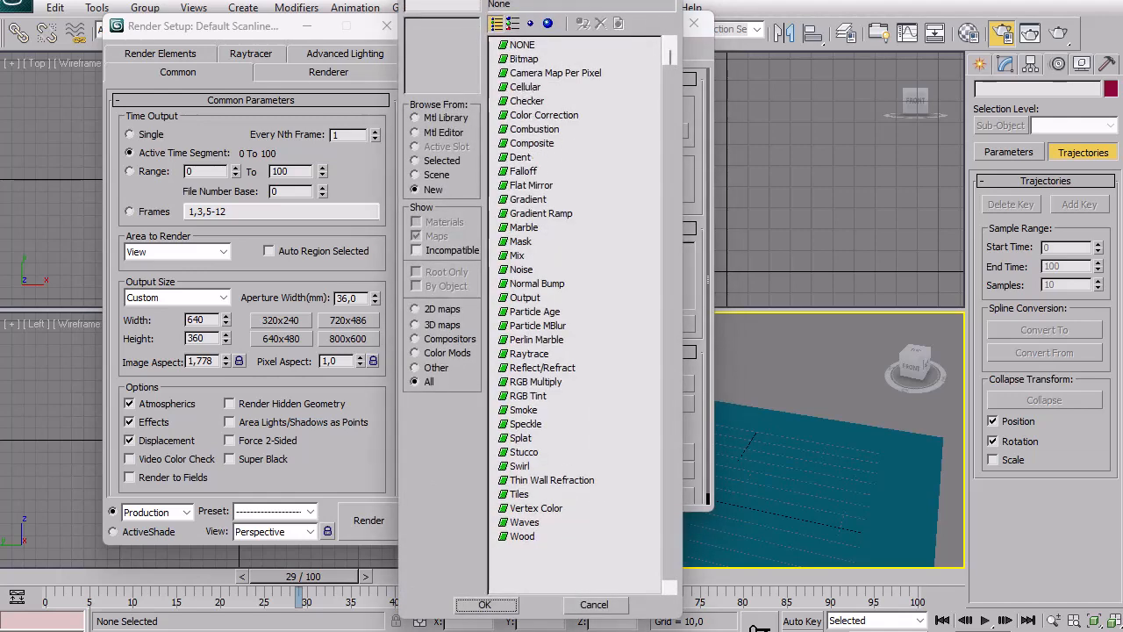
{"action": "left_click", "coordinate": [676, 7]}
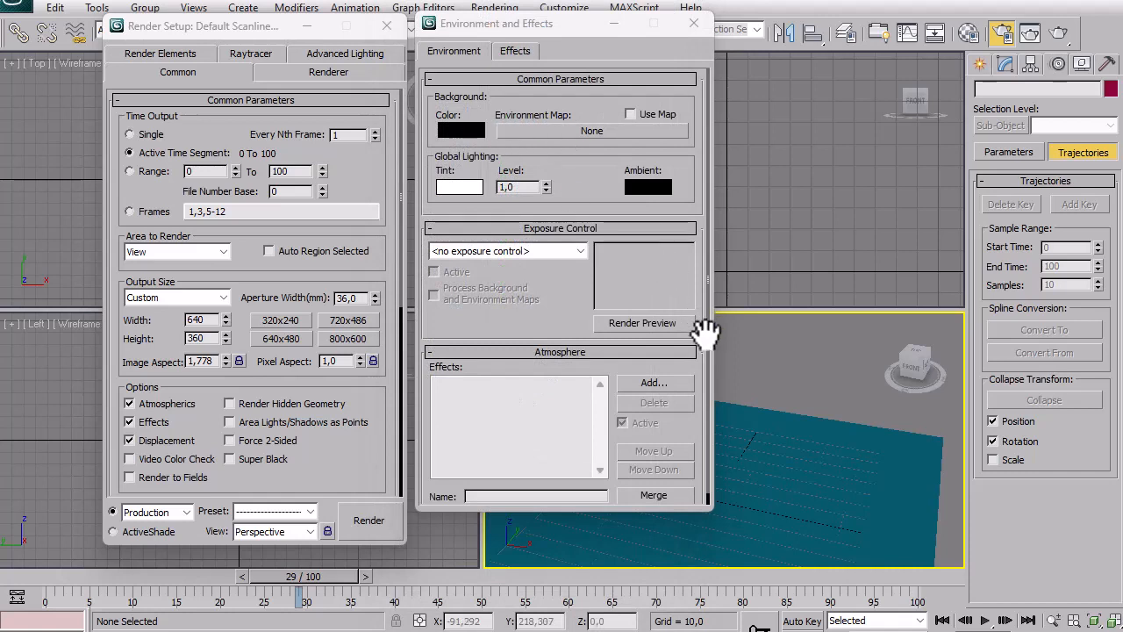
{"action": "left_click", "coordinate": [458, 132]}
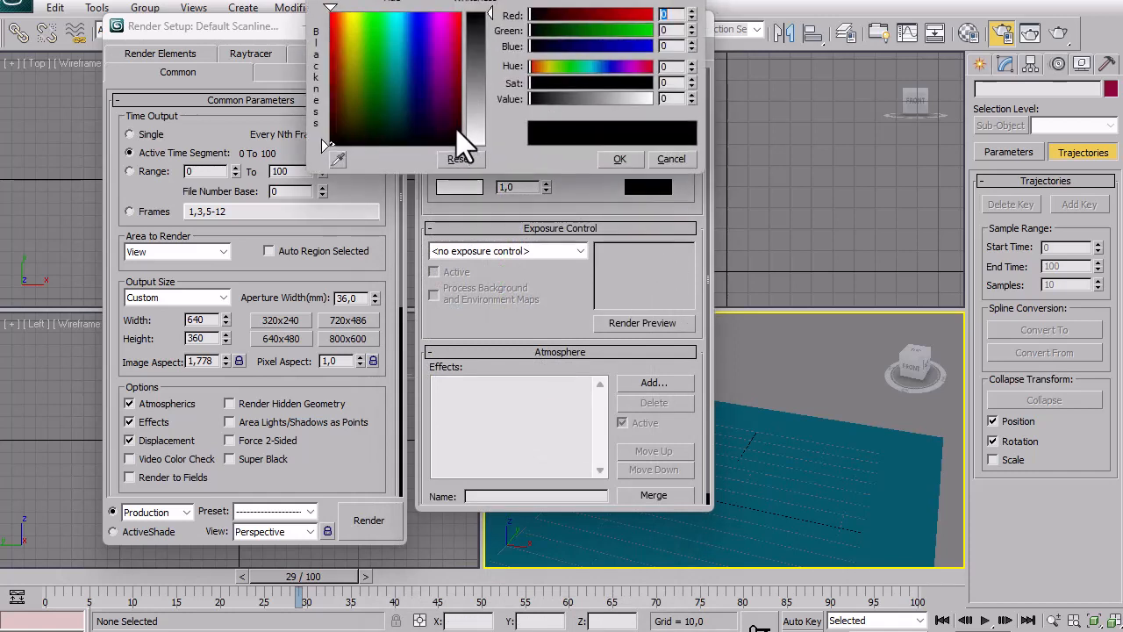
{"action": "left_click_drag", "start_coordinate": [378, 44], "coordinate": [377, 10]}
{"action": "left_click", "coordinate": [378, 75]}
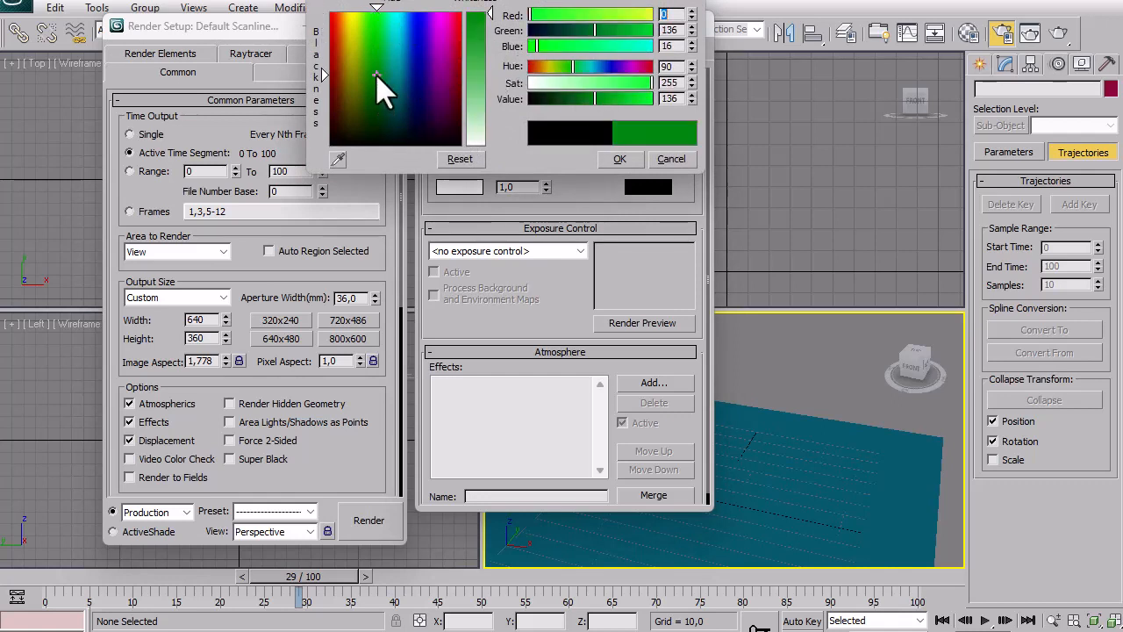
{"action": "left_click_drag", "start_coordinate": [377, 74], "coordinate": [381, 65]}
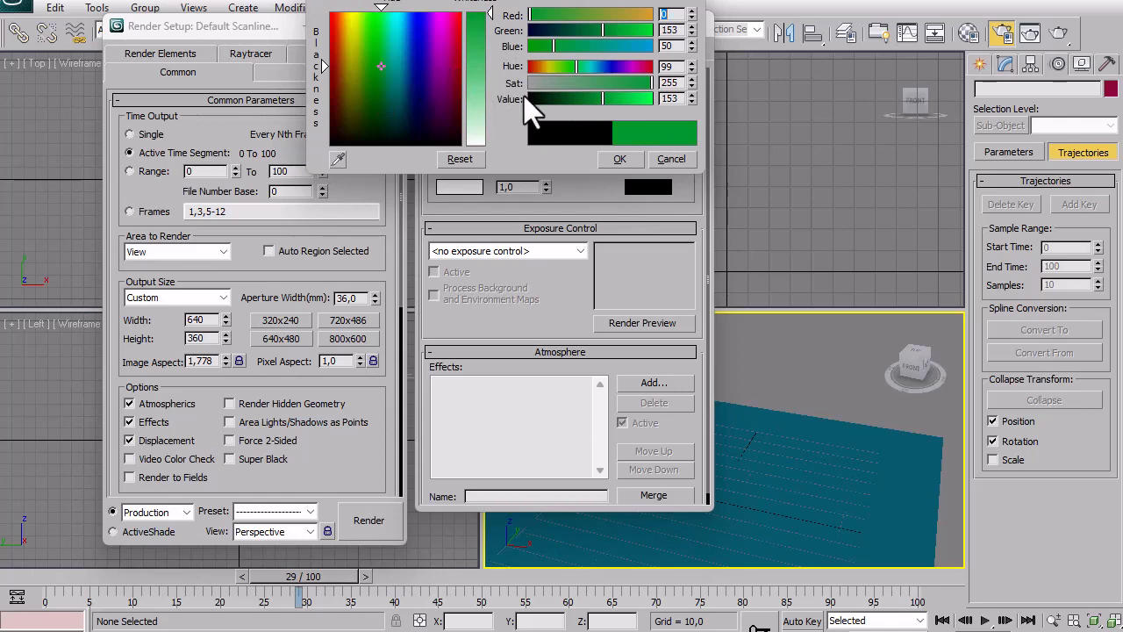
{"action": "left_click", "coordinate": [626, 159]}
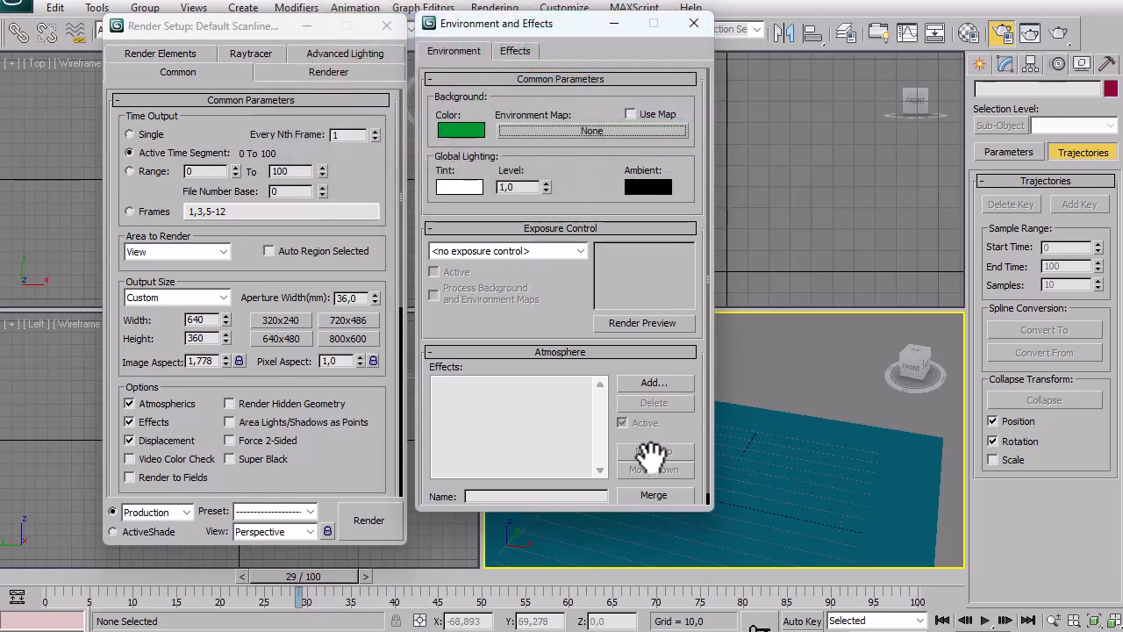
{"action": "left_click", "coordinate": [693, 24]}
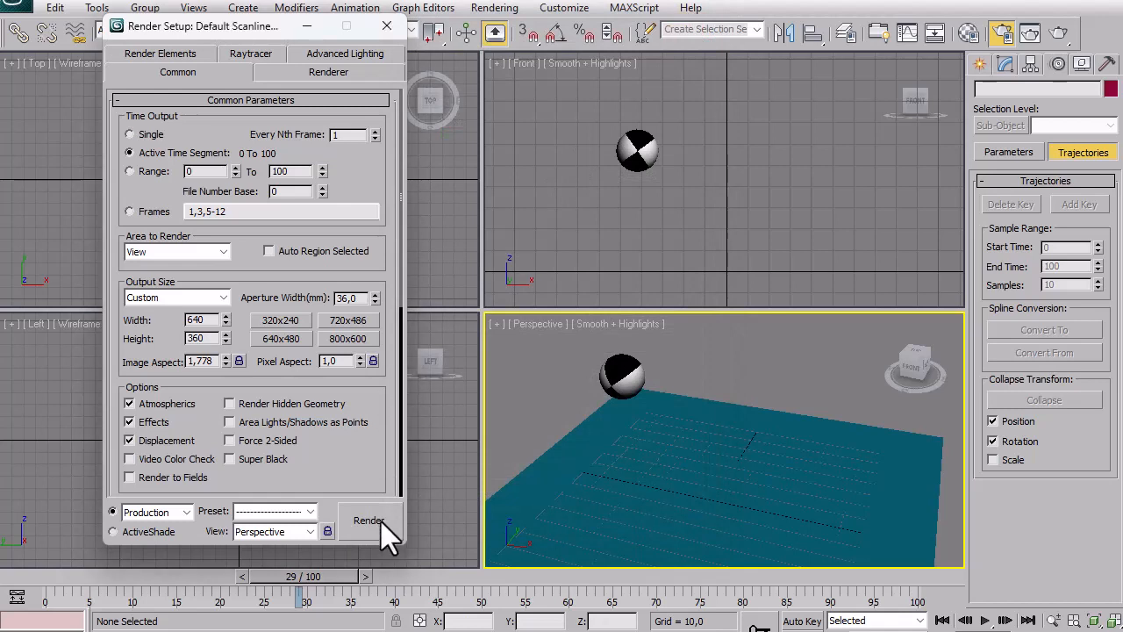
Render the Perspective animation to Bolaku.avi, overwriting the existing file, and close the rendered frame window.
{"action": "left_click", "coordinate": [379, 521]}
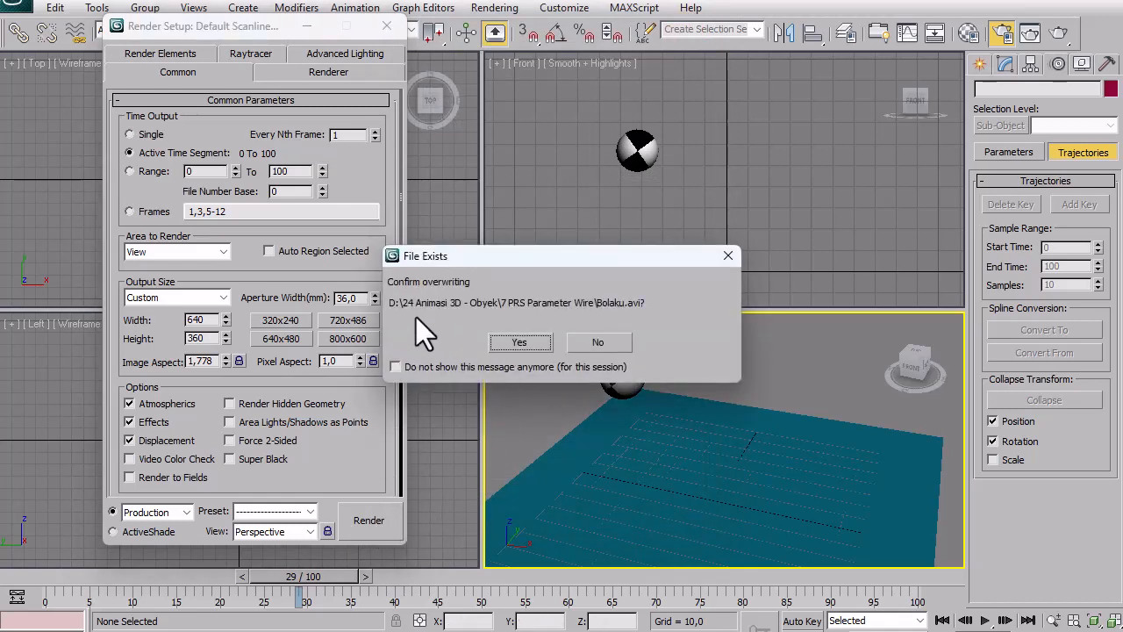
{"action": "left_click", "coordinate": [516, 344]}
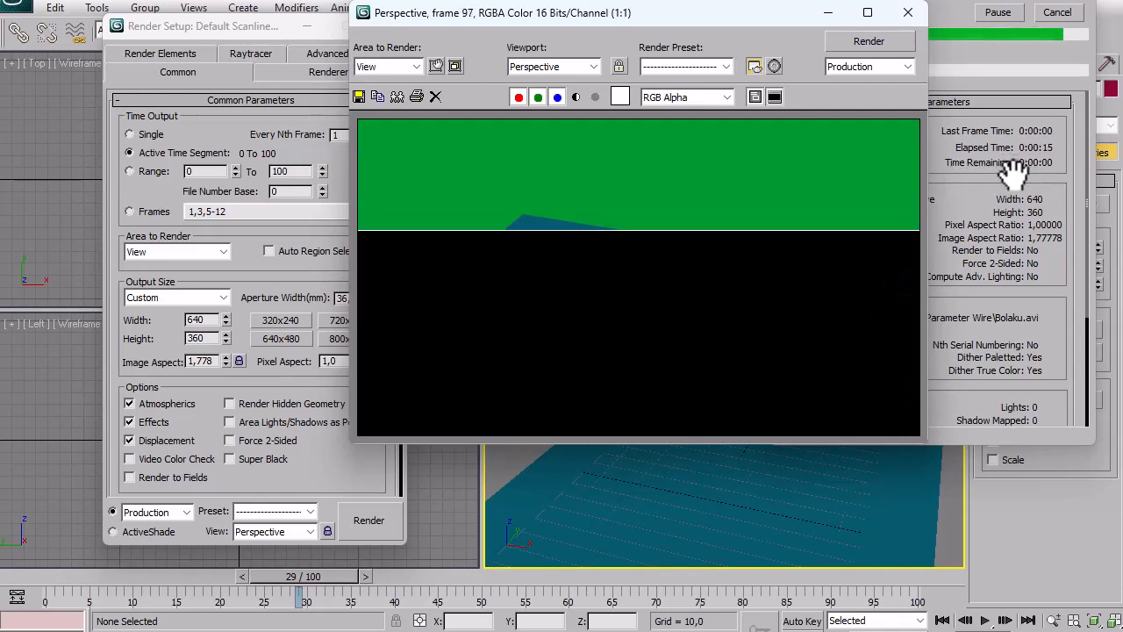
{"action": "left_click_drag", "start_coordinate": [755, 26], "coordinate": [809, 77]}
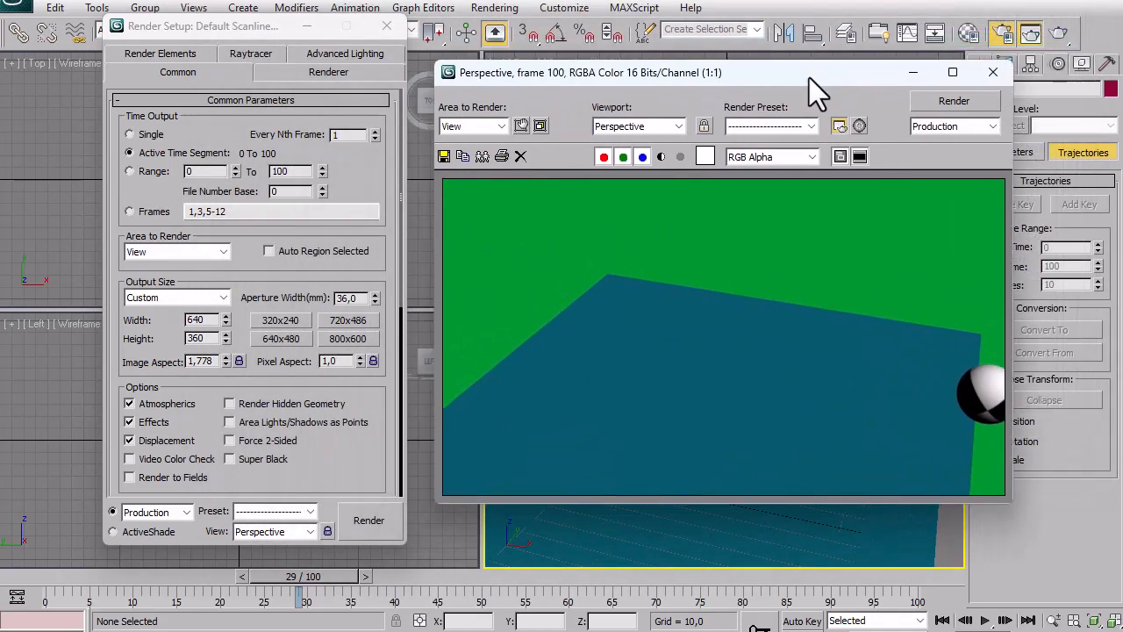
{"action": "left_click", "coordinate": [989, 75]}
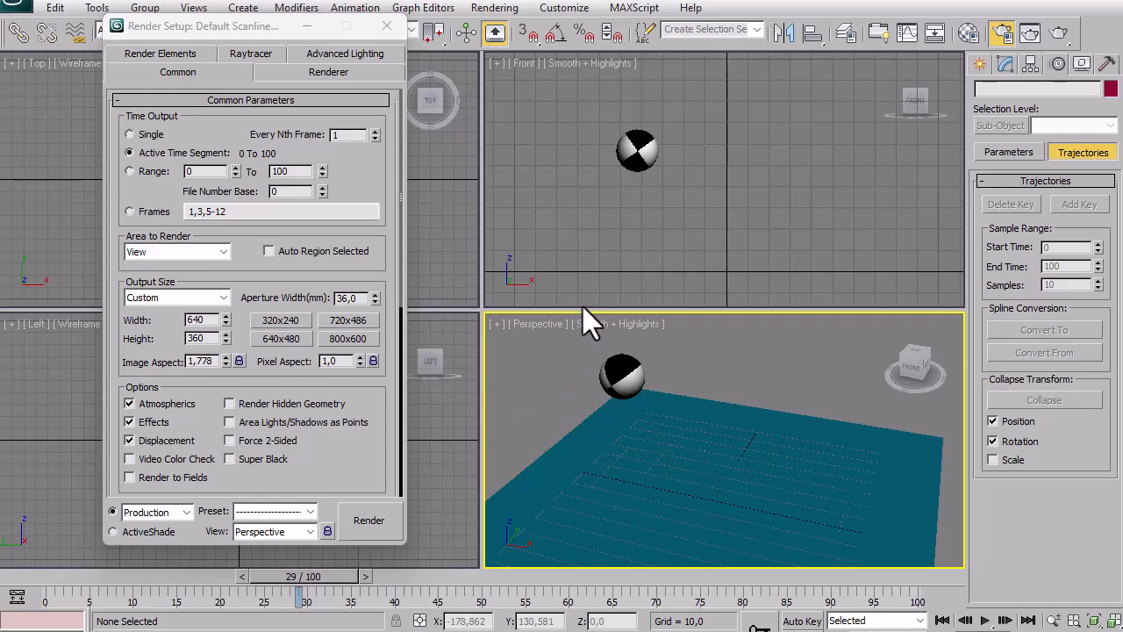
Open the RAM Player, widen its window to view the playback controls, and close it.
{"action": "left_click", "coordinate": [494, 8]}
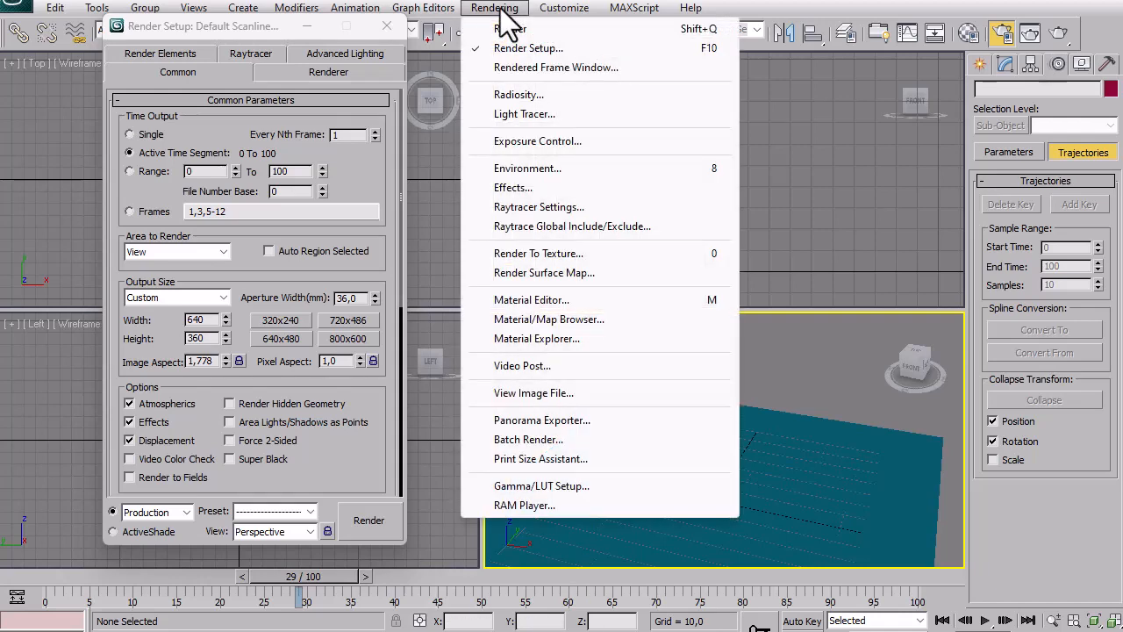
{"action": "left_click", "coordinate": [537, 506]}
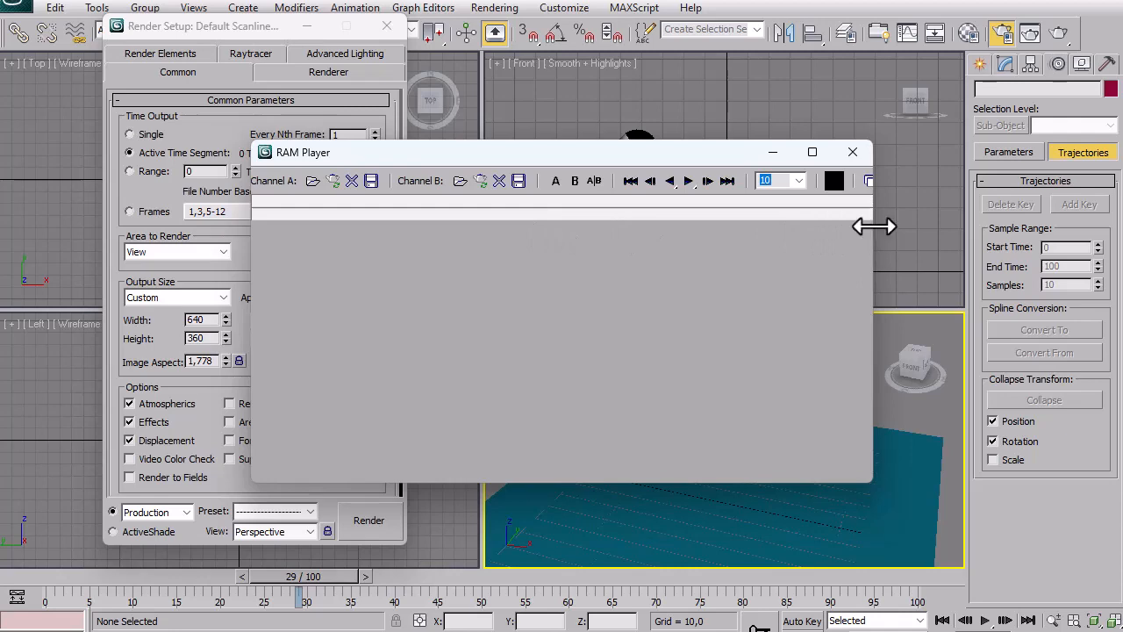
{"action": "left_click_drag", "start_coordinate": [873, 227], "coordinate": [933, 230]}
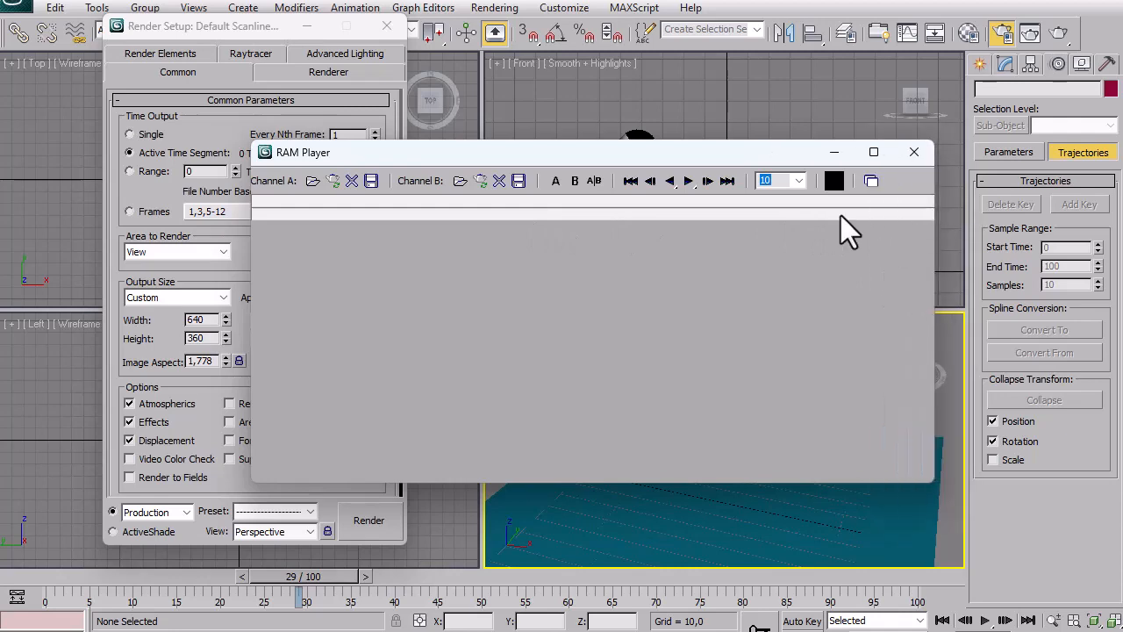
{"action": "left_click", "coordinate": [914, 153]}
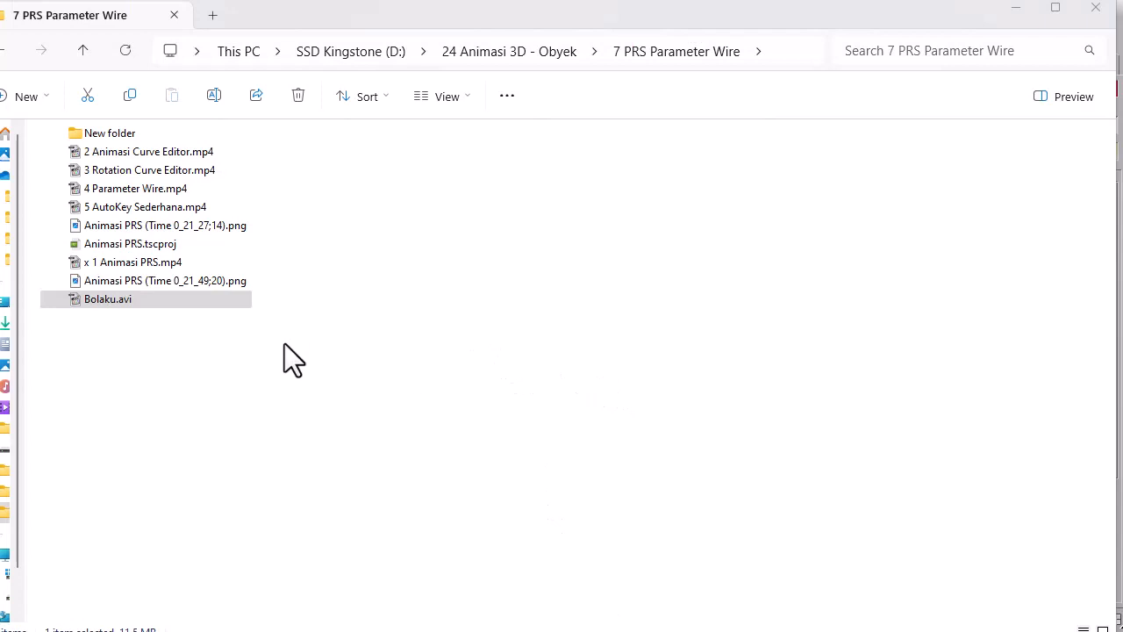
Switch to File Explorer and watch Bolaku.avi from the 7 PRS Parameter Wire folder in the video player.
{"action": "left_click", "coordinate": [140, 304]}
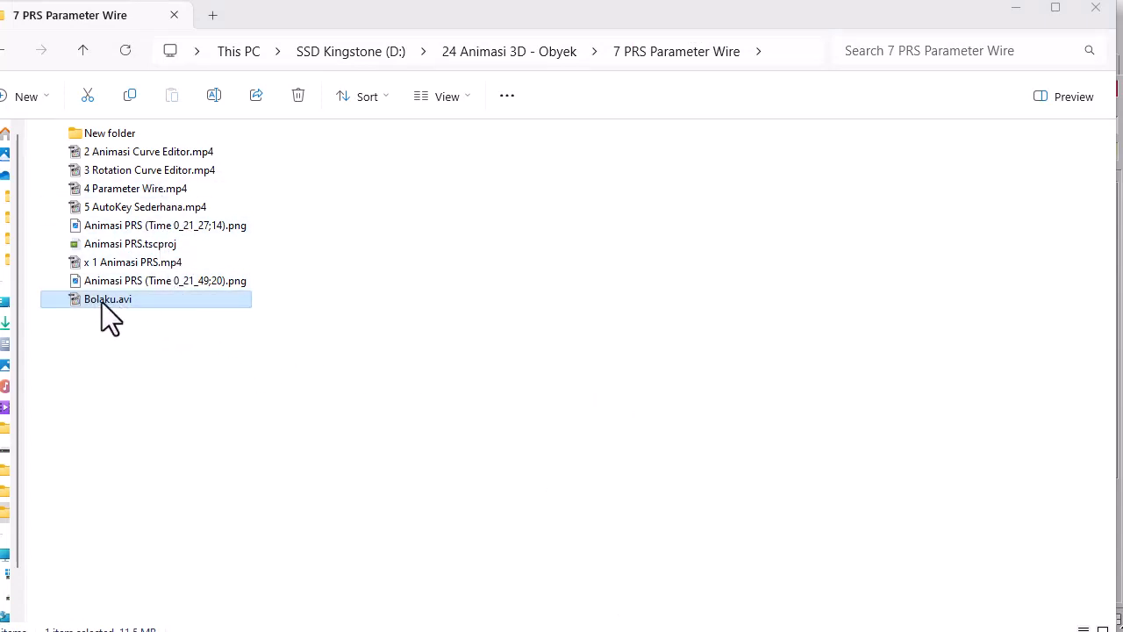
{"action": "double_click", "coordinate": [101, 302]}
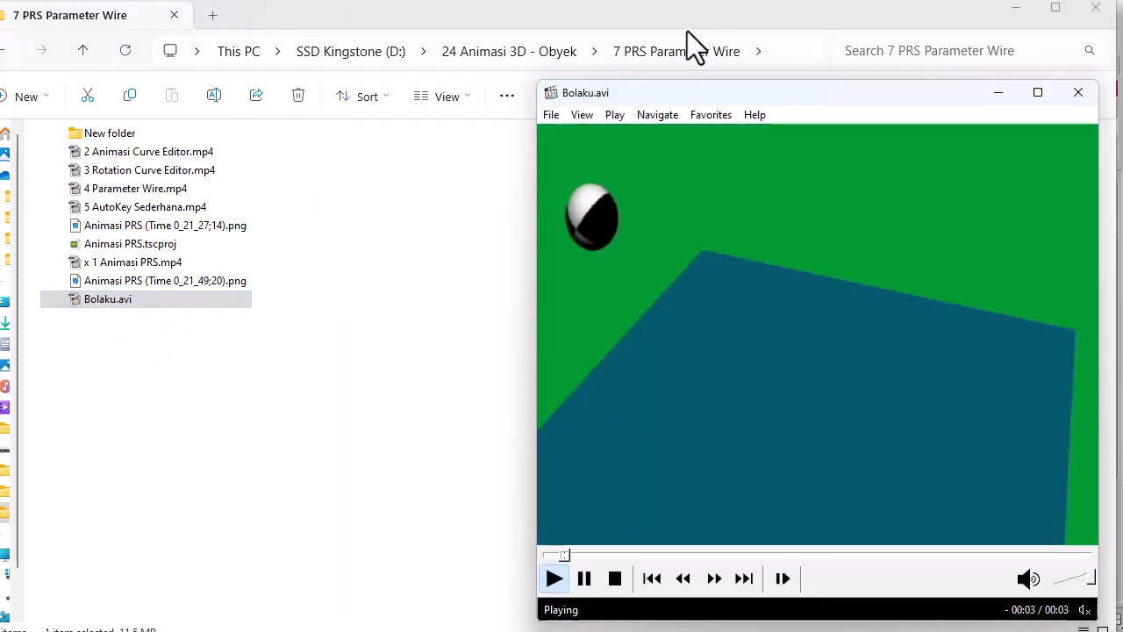
{"action": "left_click_drag", "start_coordinate": [752, 95], "coordinate": [499, 60]}
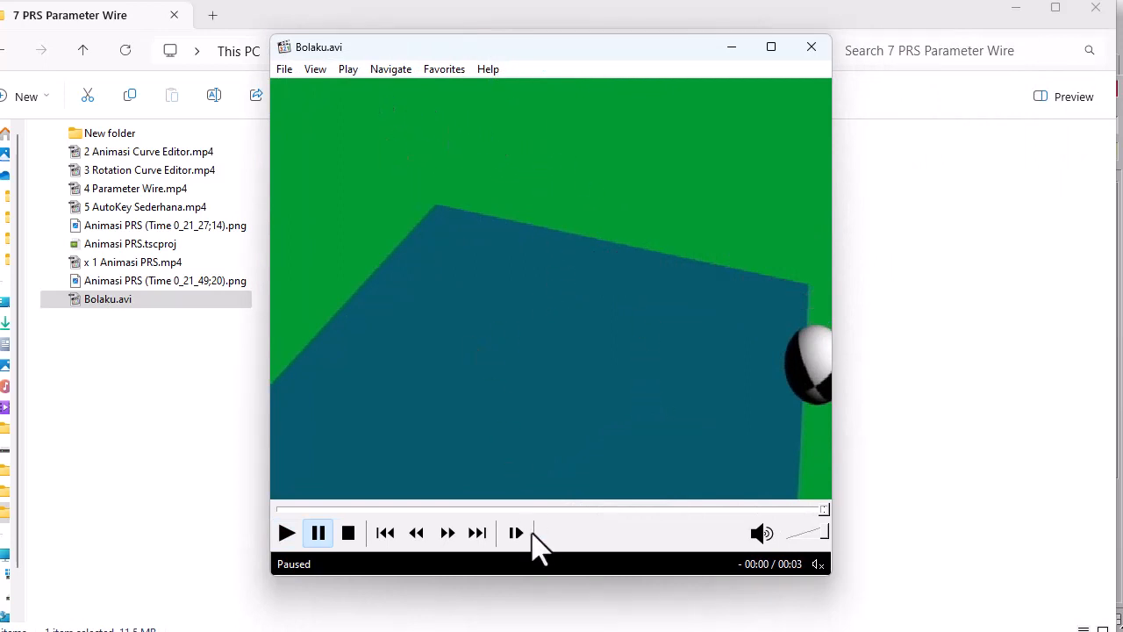
Replay Bolaku.avi with repeat set to Forever, and close the video player and the folder window.
{"action": "left_click", "coordinate": [349, 70]}
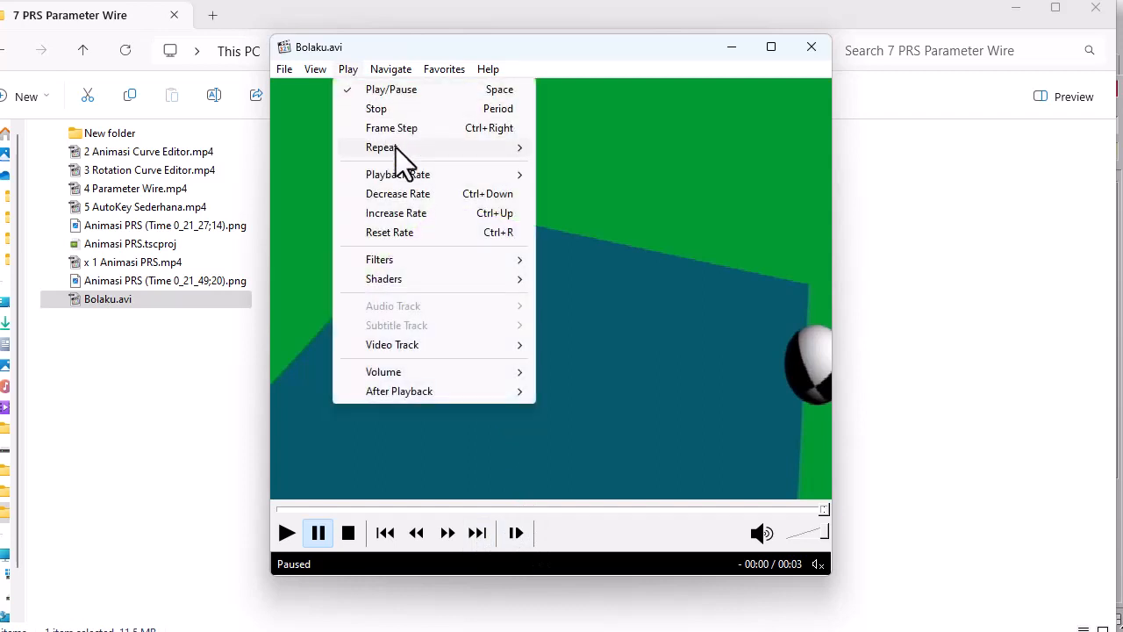
{"action": "mouse_move", "coordinate": [395, 147]}
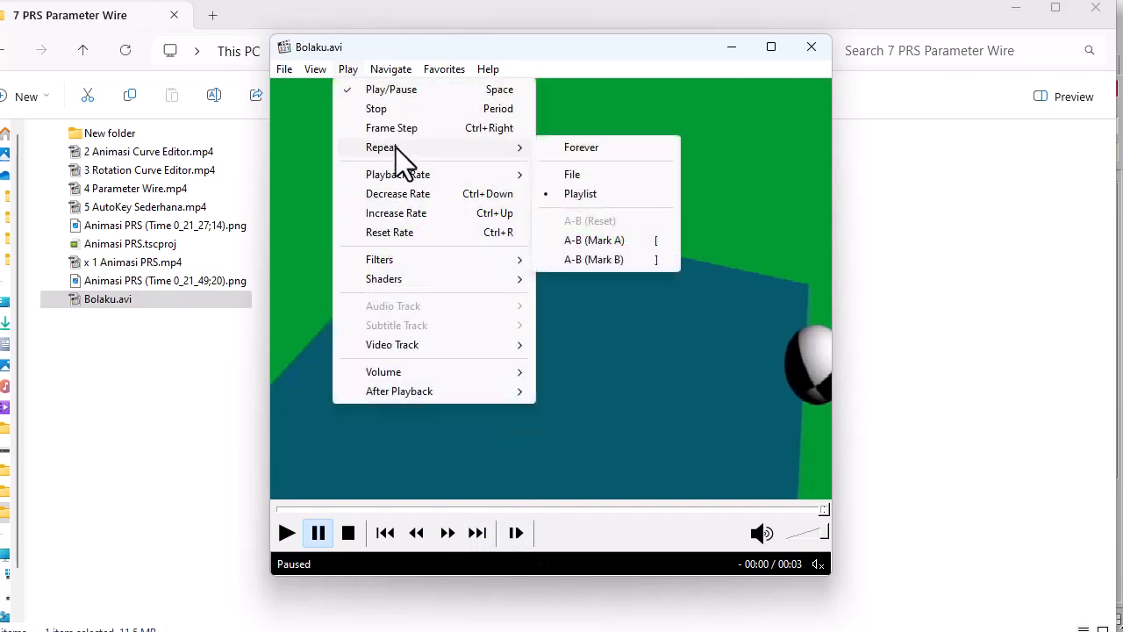
{"action": "left_click", "coordinate": [581, 147]}
{"action": "left_click", "coordinate": [286, 533]}
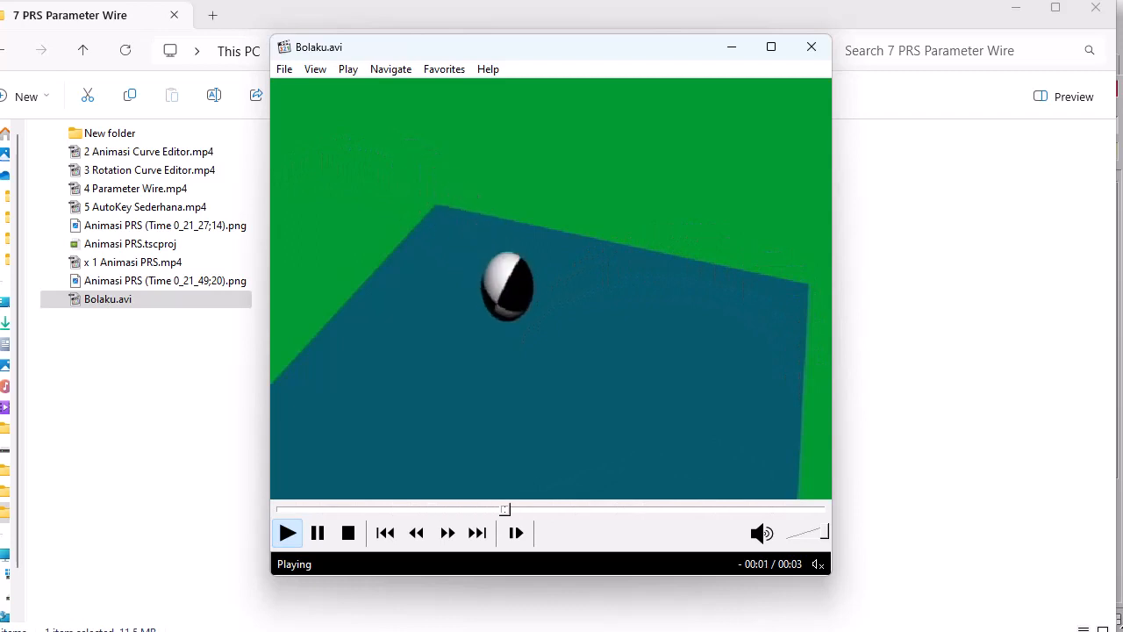
{"action": "left_click", "coordinate": [811, 47]}
{"action": "left_click", "coordinate": [1095, 8]}
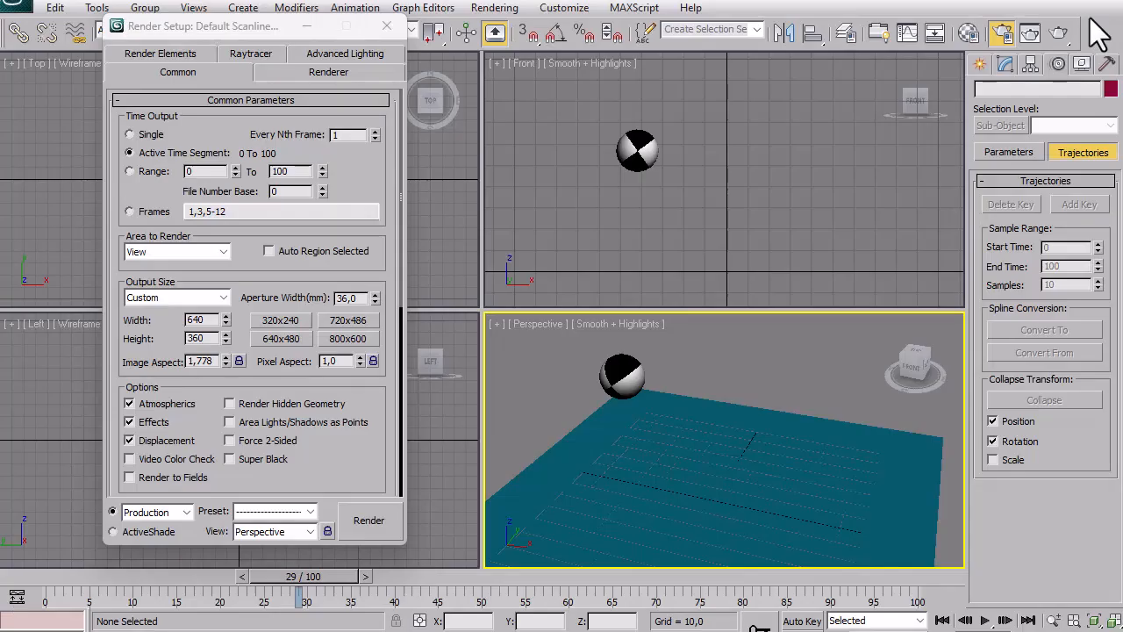
Close Render Setup and play the animation in the Perspective view, stopping at frame 62.
{"action": "left_click", "coordinate": [387, 26]}
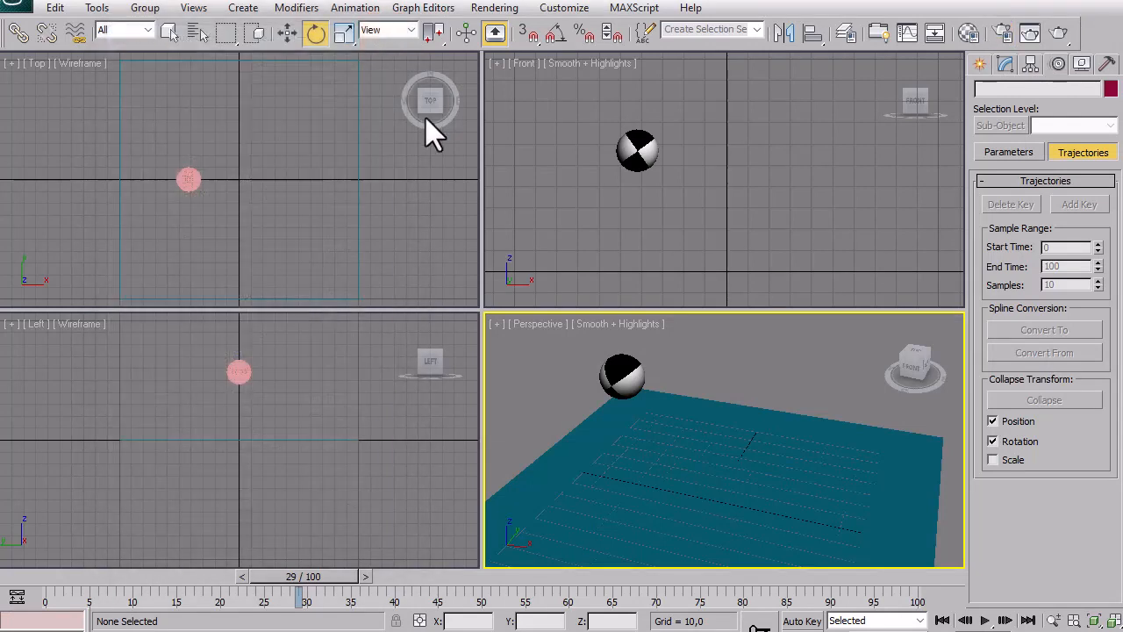
{"action": "left_click", "coordinate": [987, 621]}
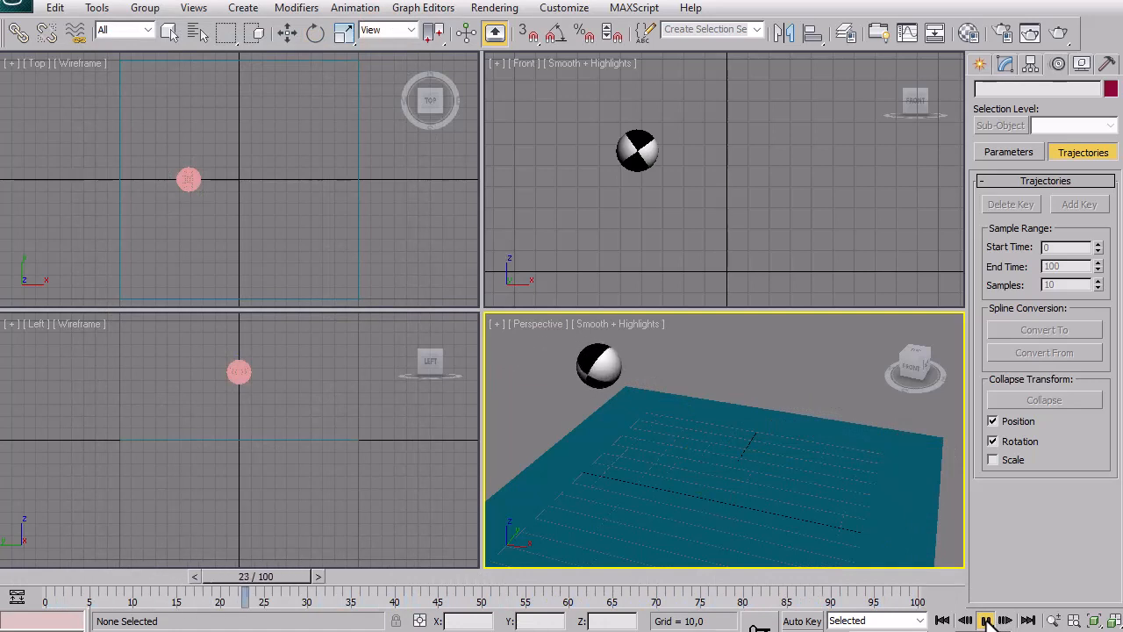
{"action": "left_click", "coordinate": [987, 620]}
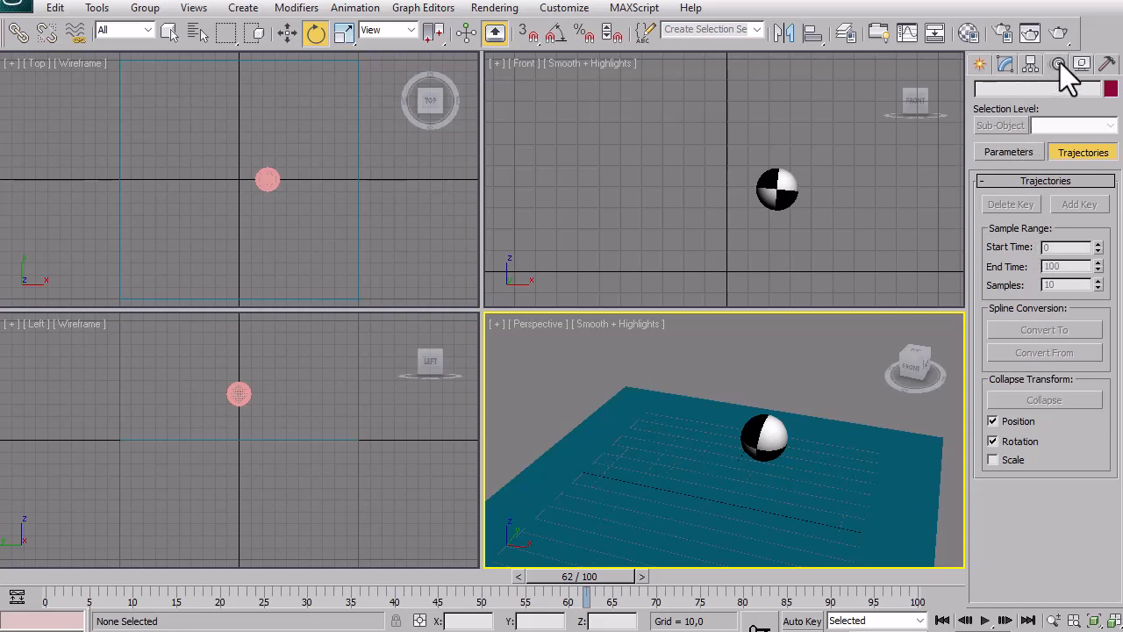
{"action": "left_click", "coordinate": [1006, 151]}
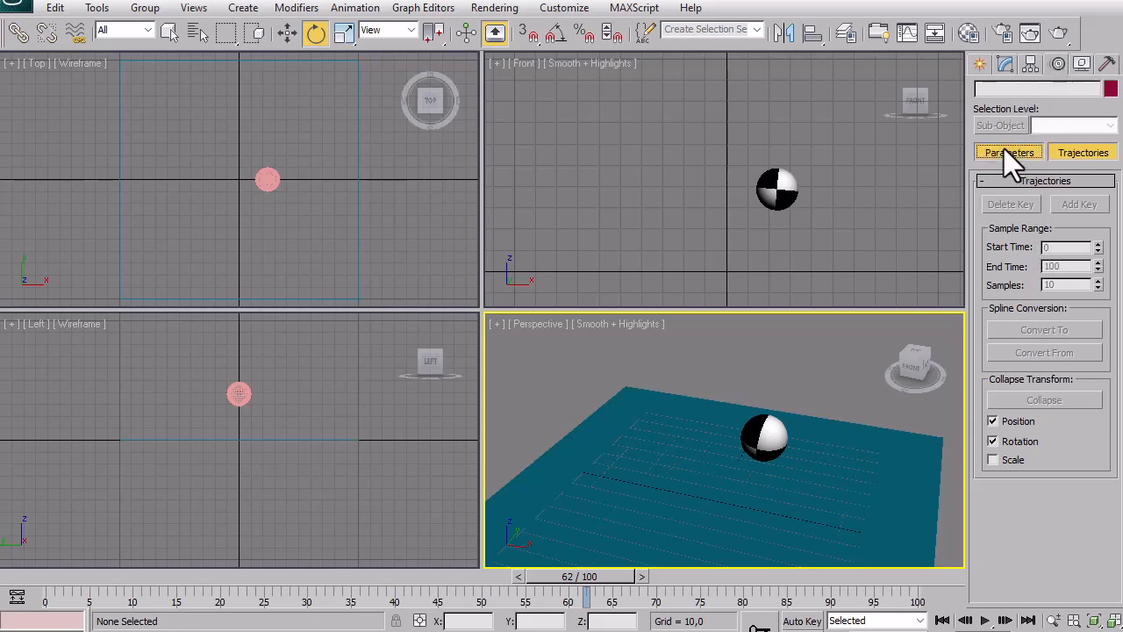
{"action": "left_click", "coordinate": [1071, 151]}
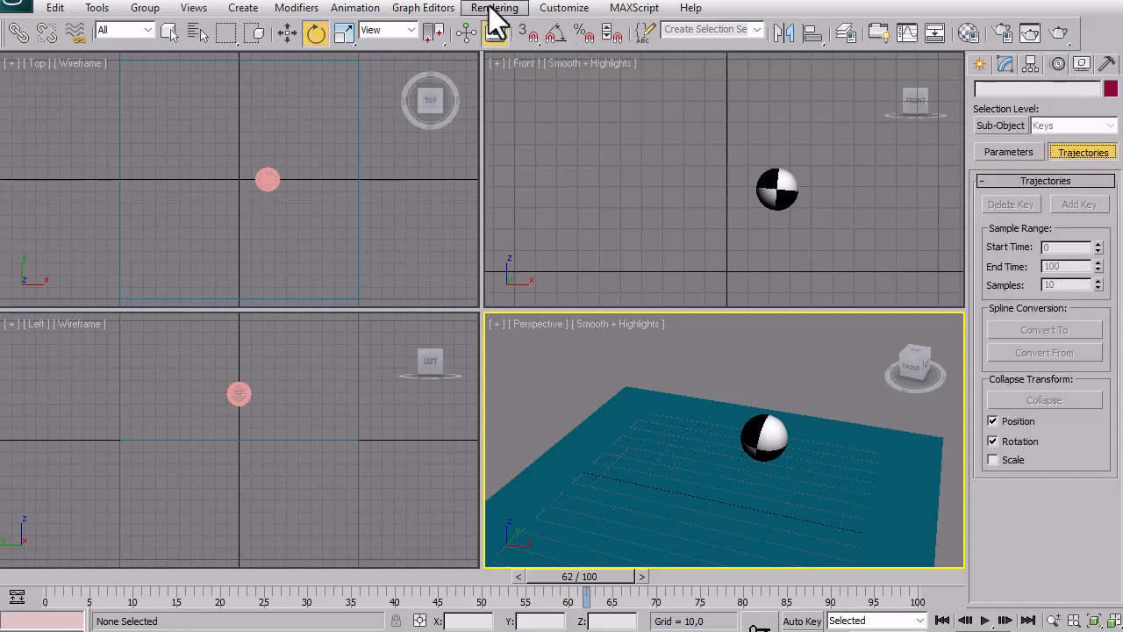
{"action": "left_click", "coordinate": [443, 9]}
{"action": "left_click", "coordinate": [445, 29]}
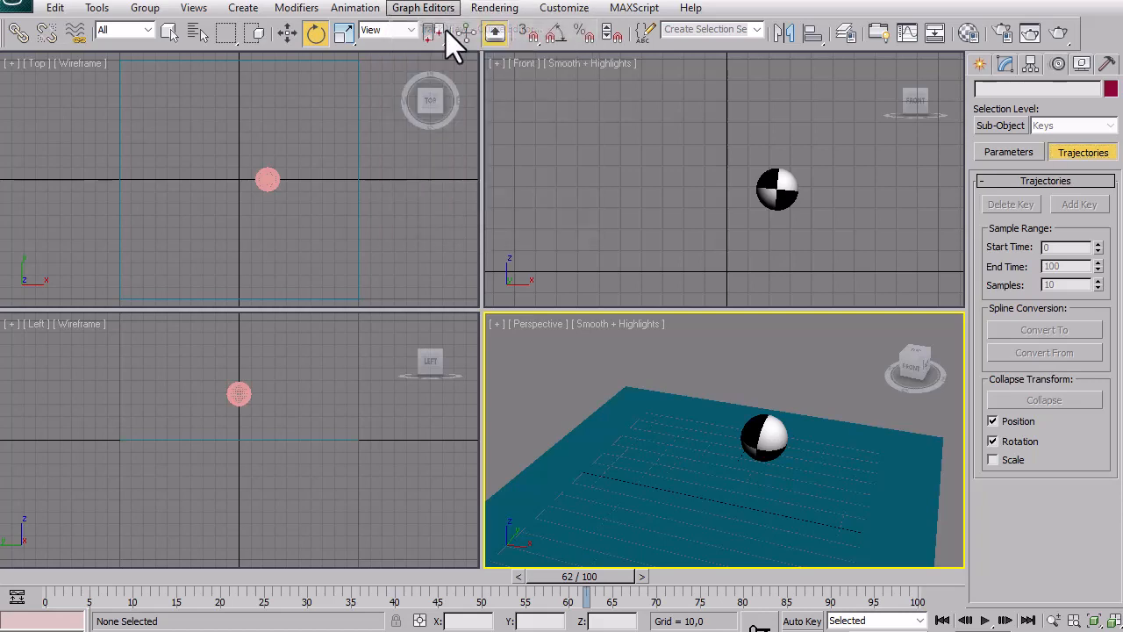
{"action": "left_click", "coordinate": [932, 33]}
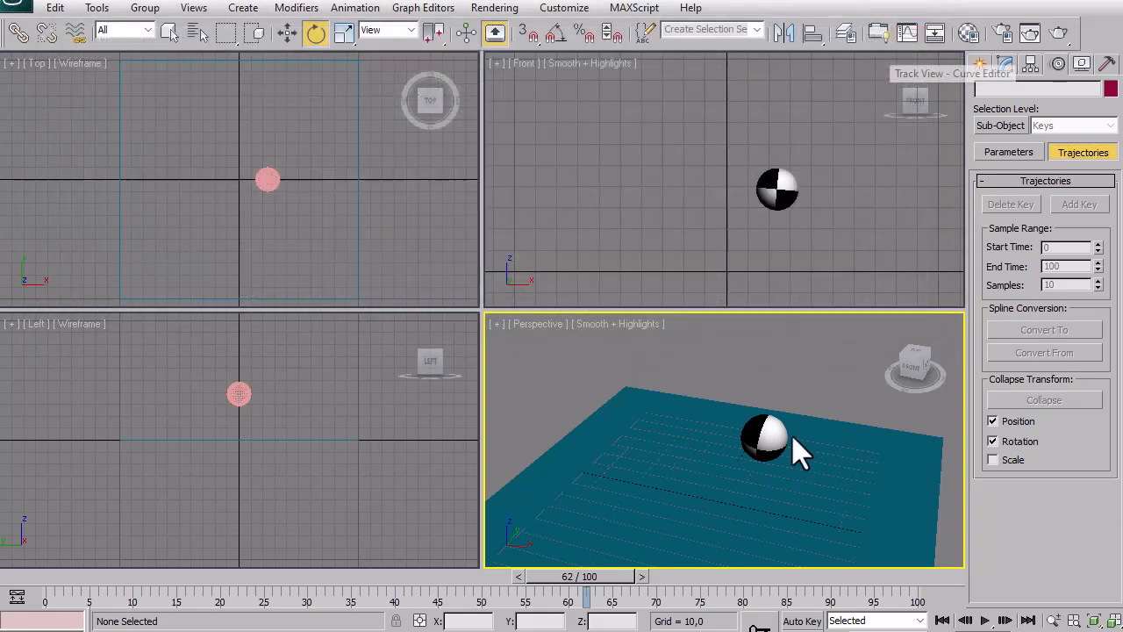